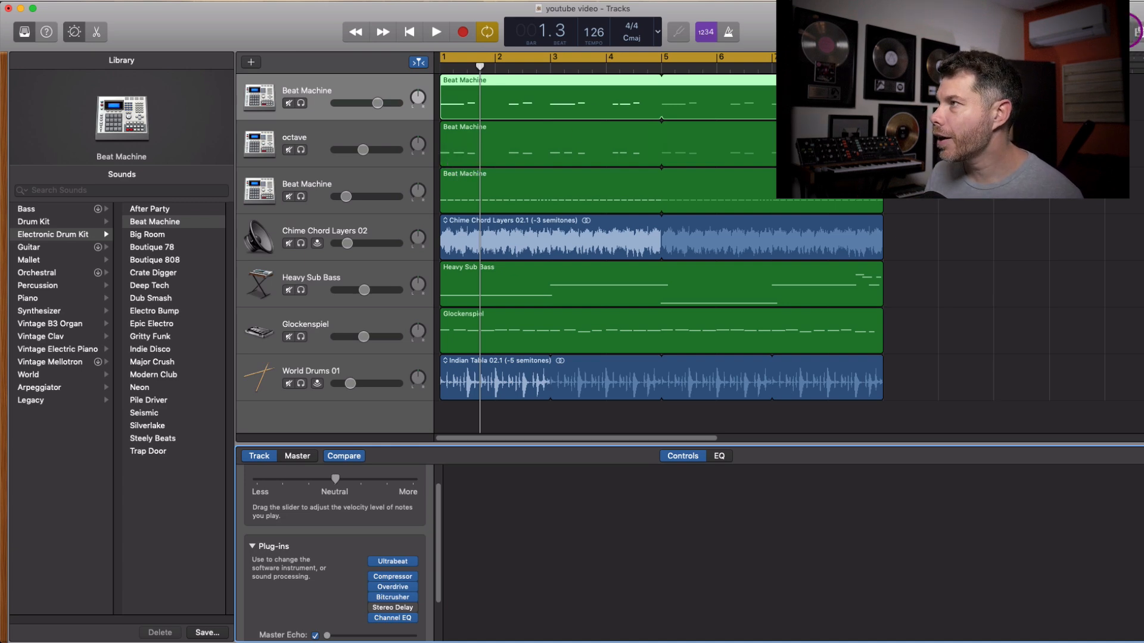
Hide the library and loop browser, and play the whole eight-bar arrangement from the beginning
left_click(1138, 32)
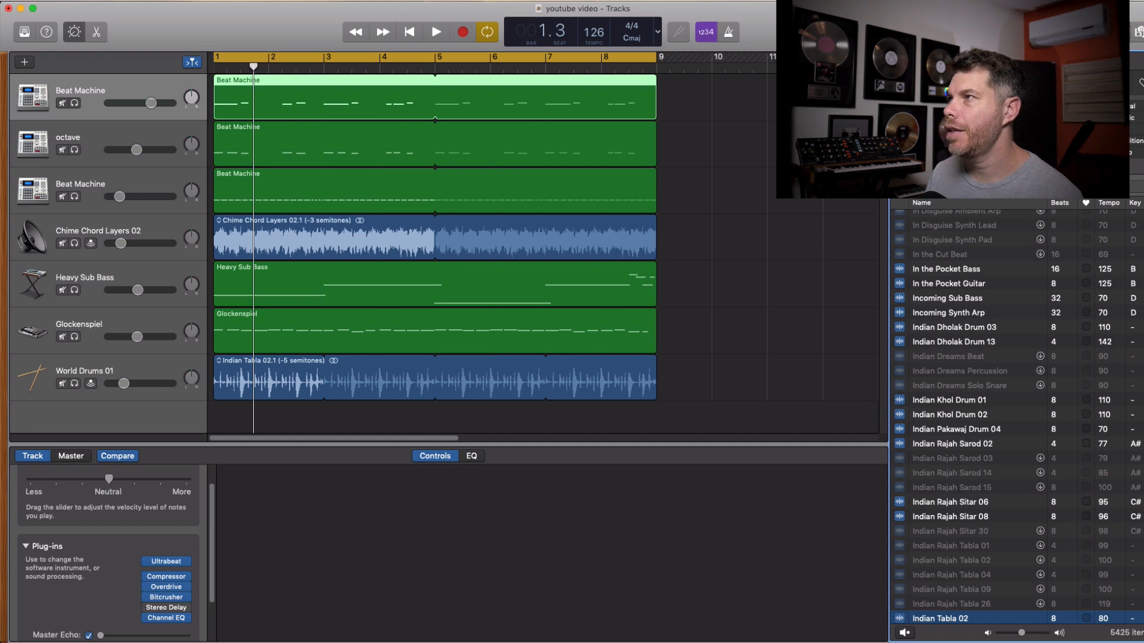
left_click(1137, 32)
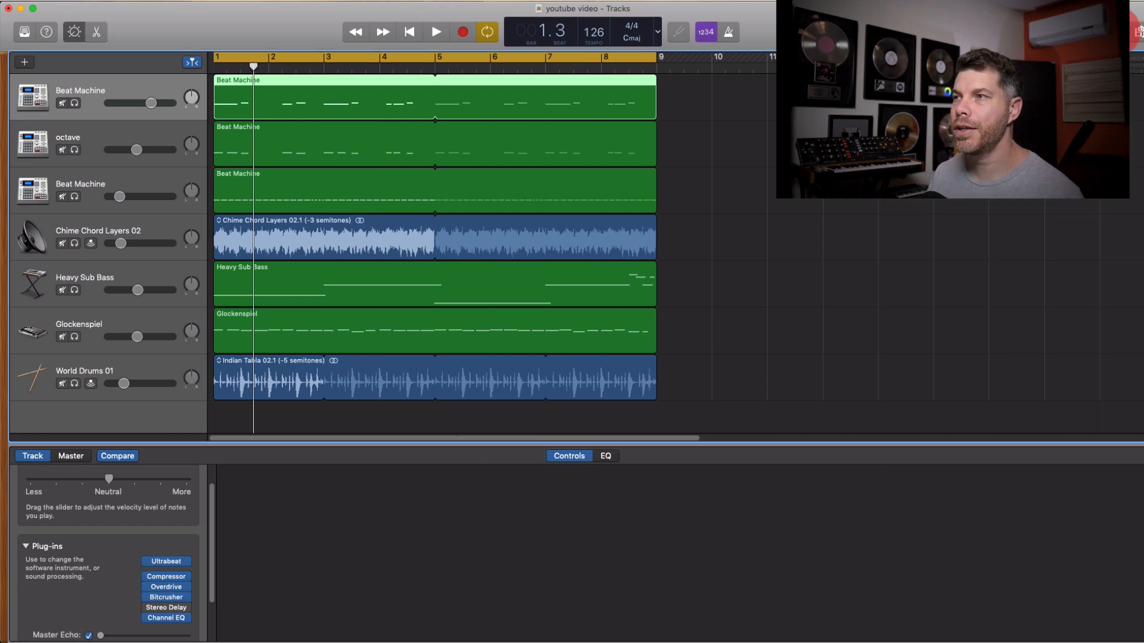
key("Return")
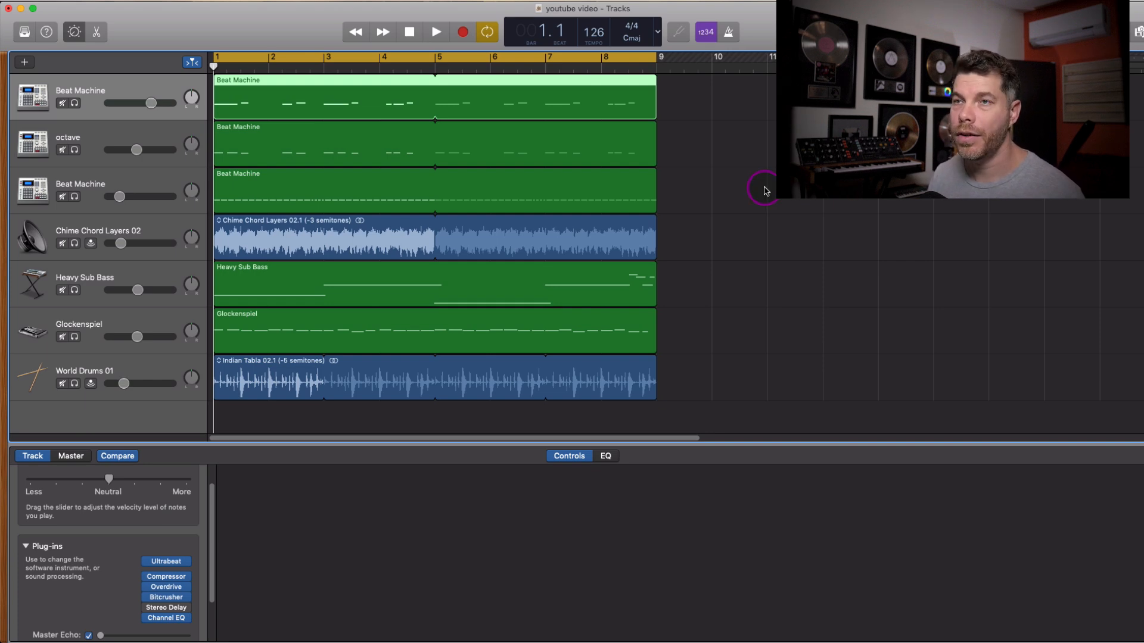
key("space")
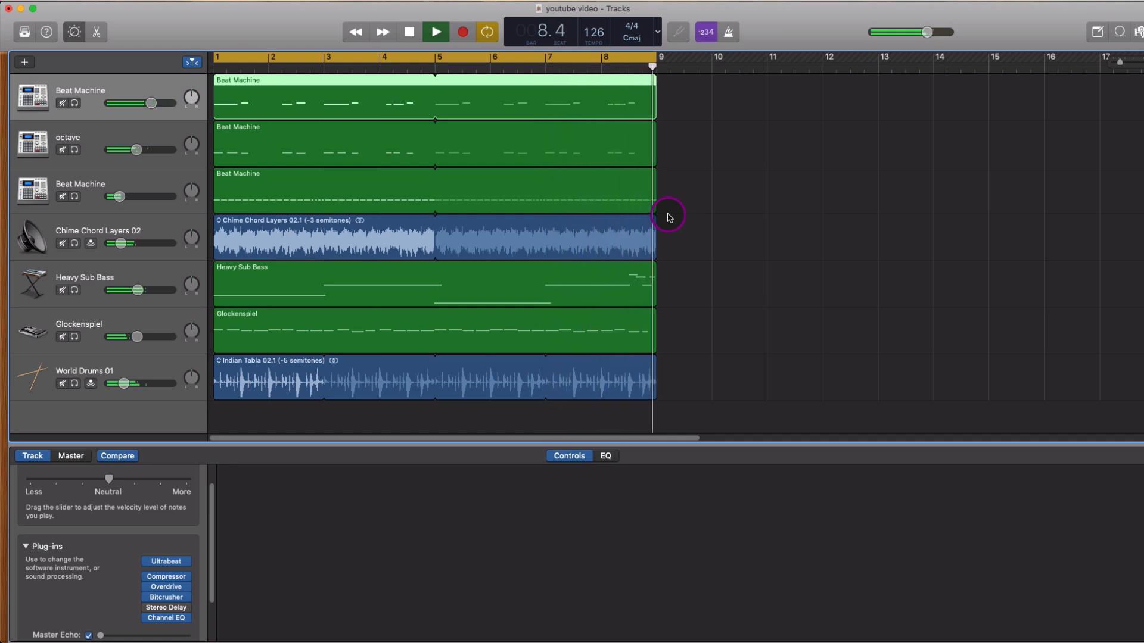
key("space")
Solo the first Beat Machine track and show its Electronic Drum Kit patch in the sound library
left_click(74, 103)
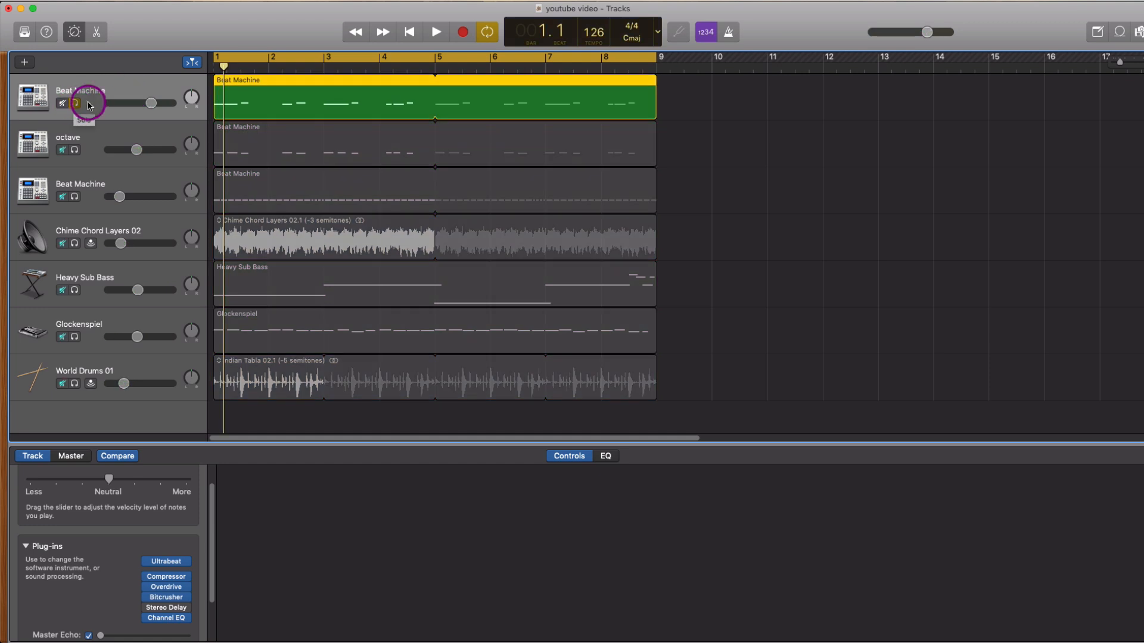
left_click(25, 31)
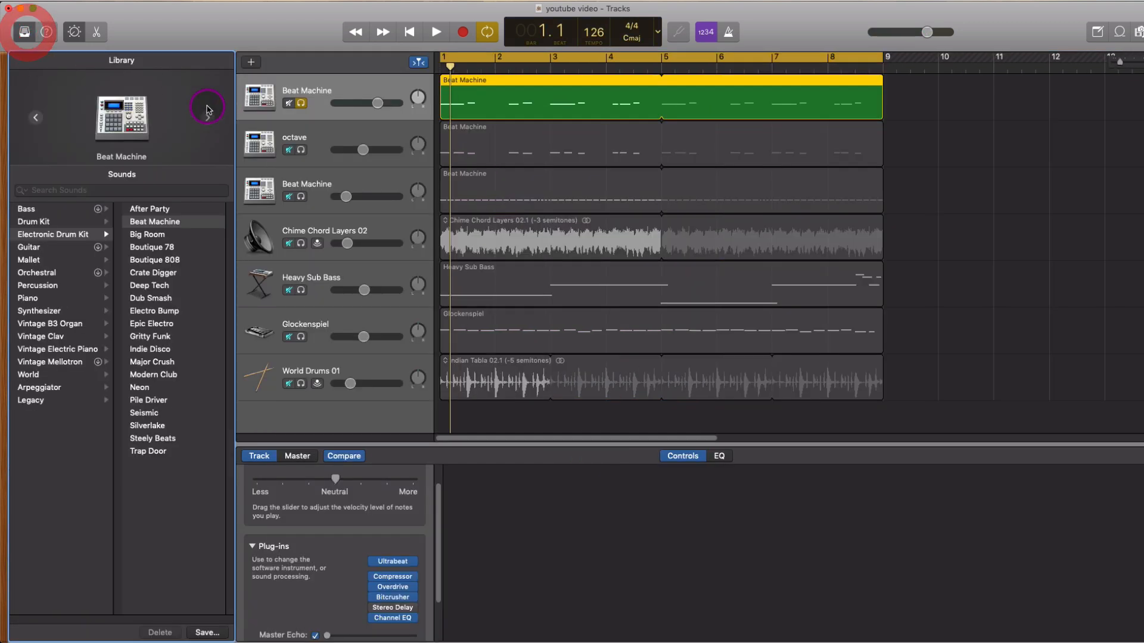
left_click(36, 237)
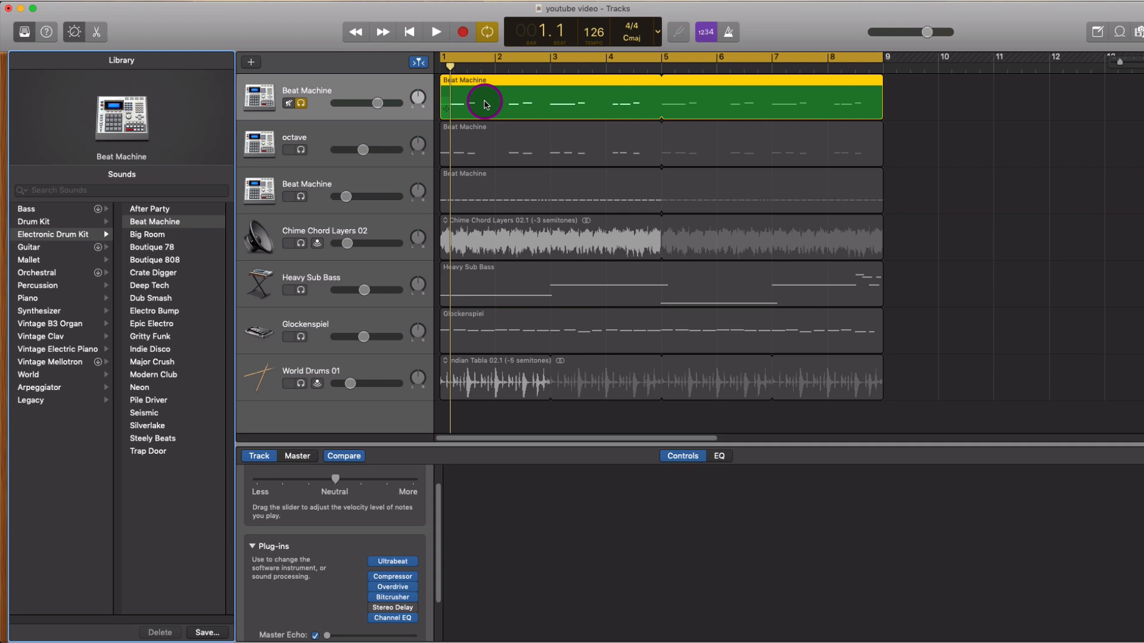
Open the soloed Beat Machine region in the piano roll and audition its drum sounds and pattern
double_click(485, 104)
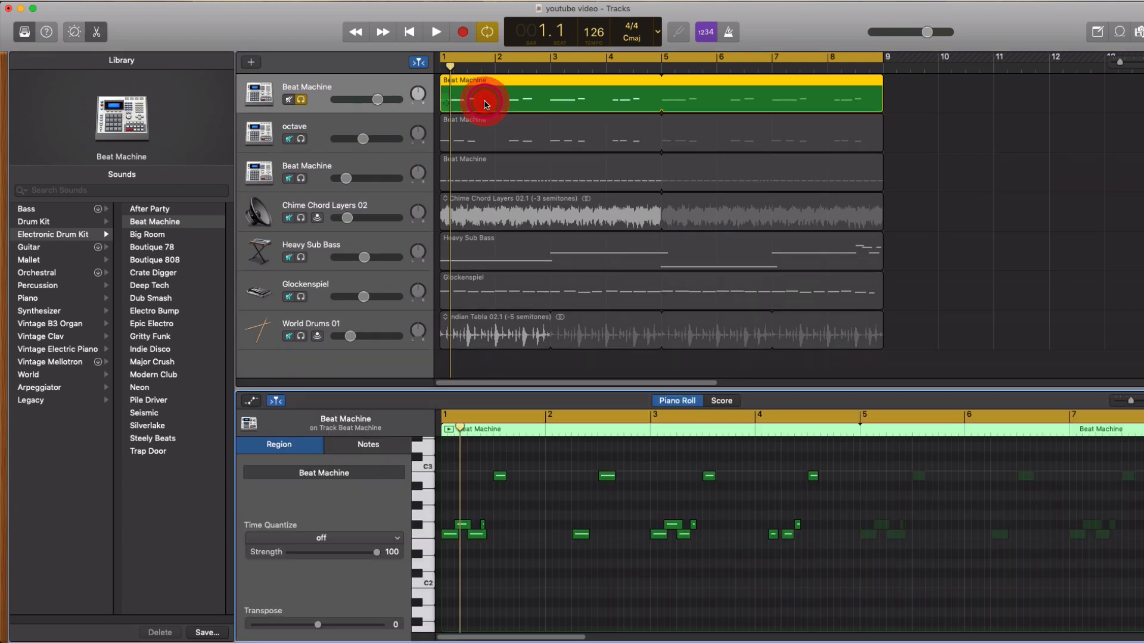
left_click(428, 535)
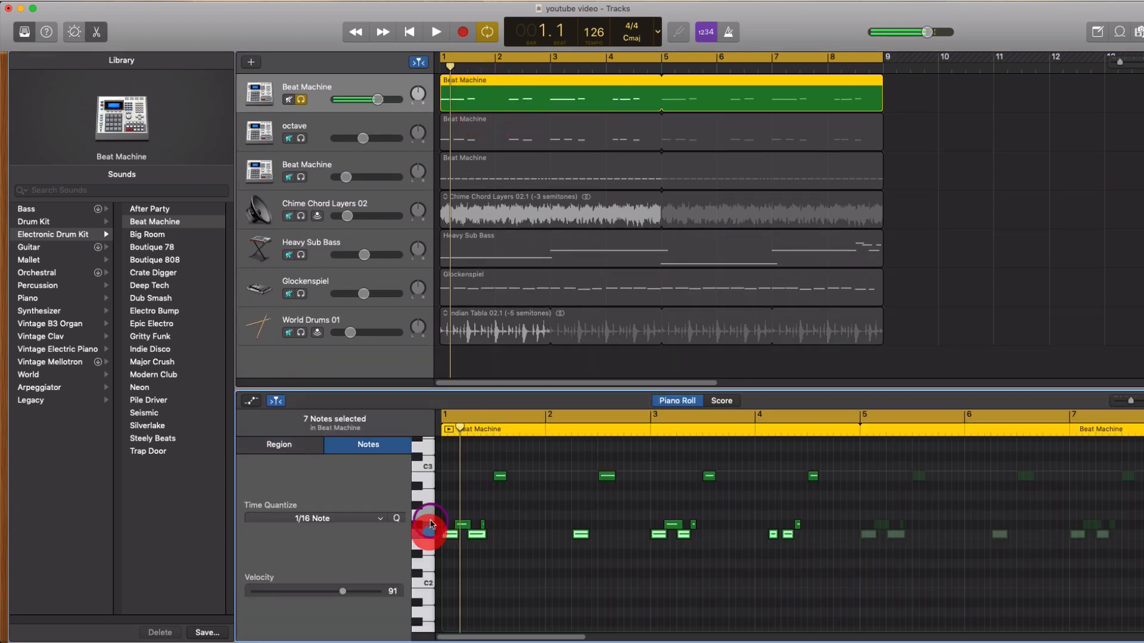
left_click(430, 519)
key("space")
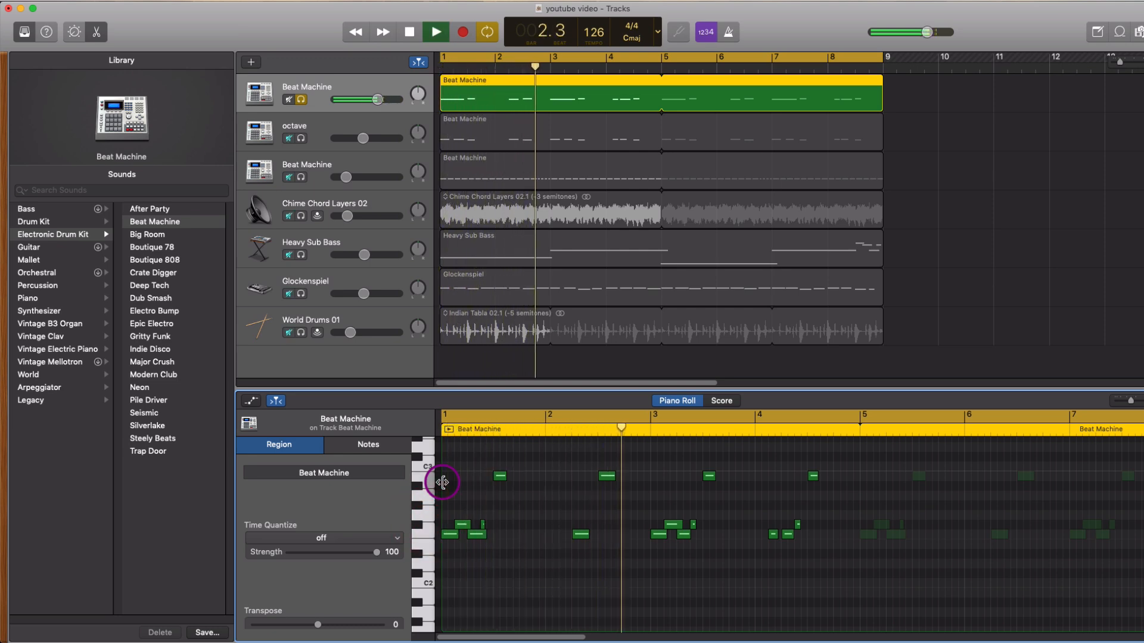
key("space")
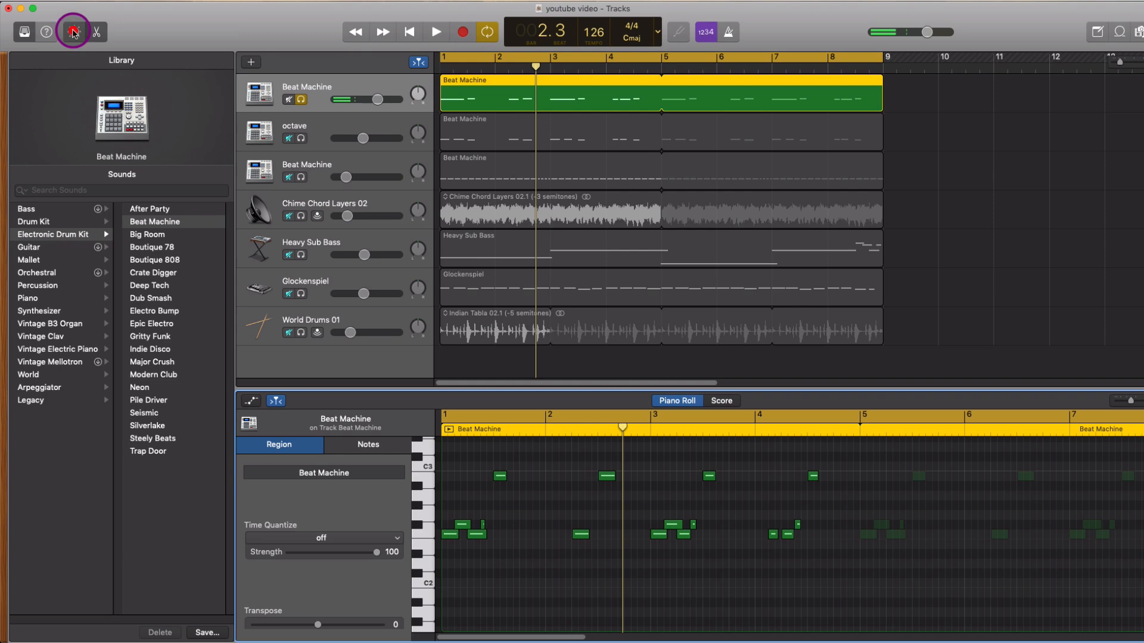
Show the Beat Machine track's plug-ins and bypass Overdrive, Bitcrusher and Channel EQ
left_click(74, 32)
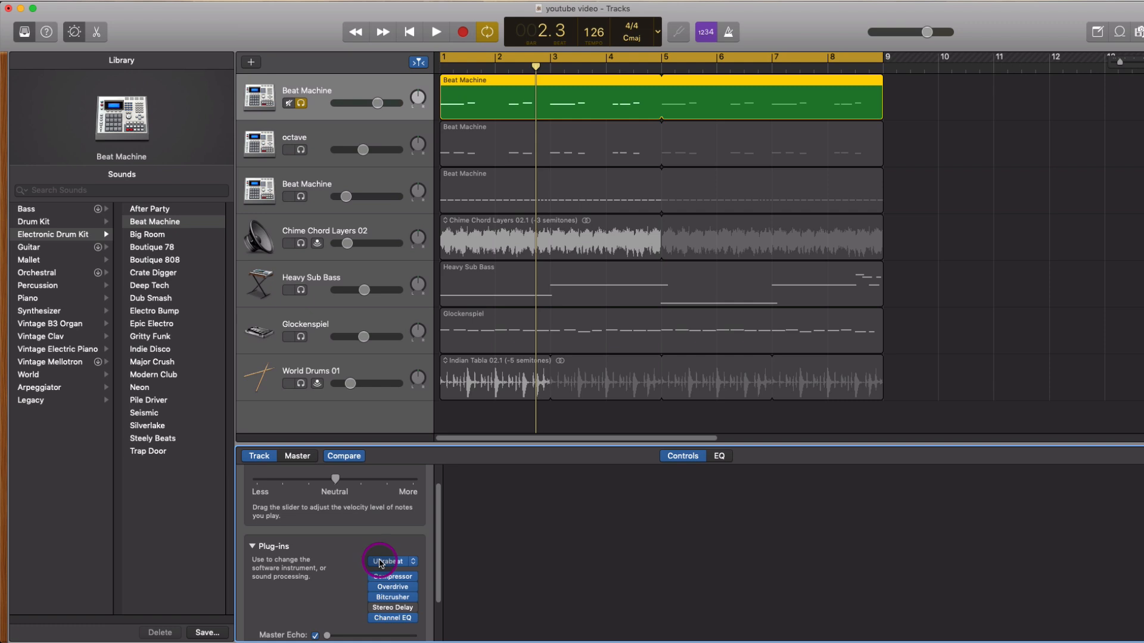
left_click(390, 564)
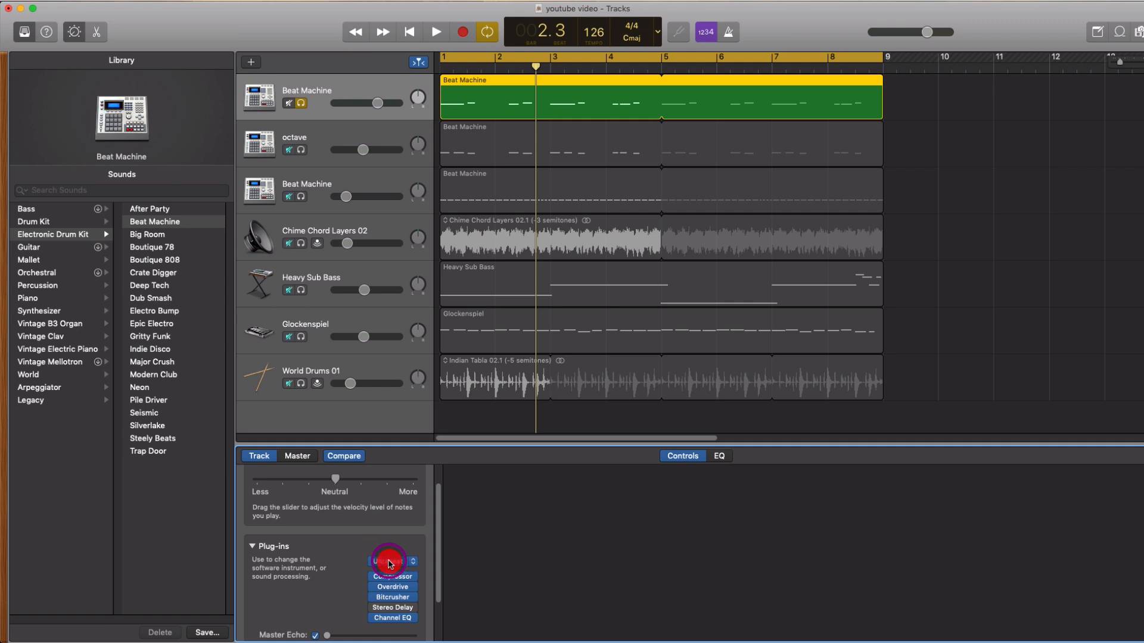
left_click_drag(438, 532, 439, 547)
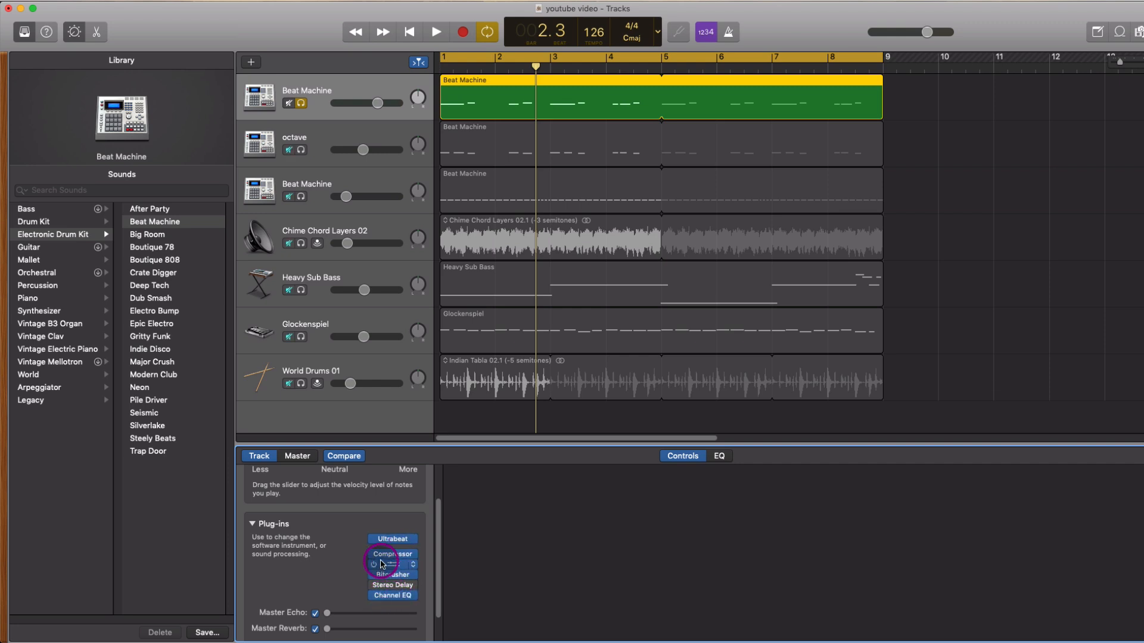
left_click(372, 575)
left_click(373, 596)
left_click(373, 585)
left_click(373, 596)
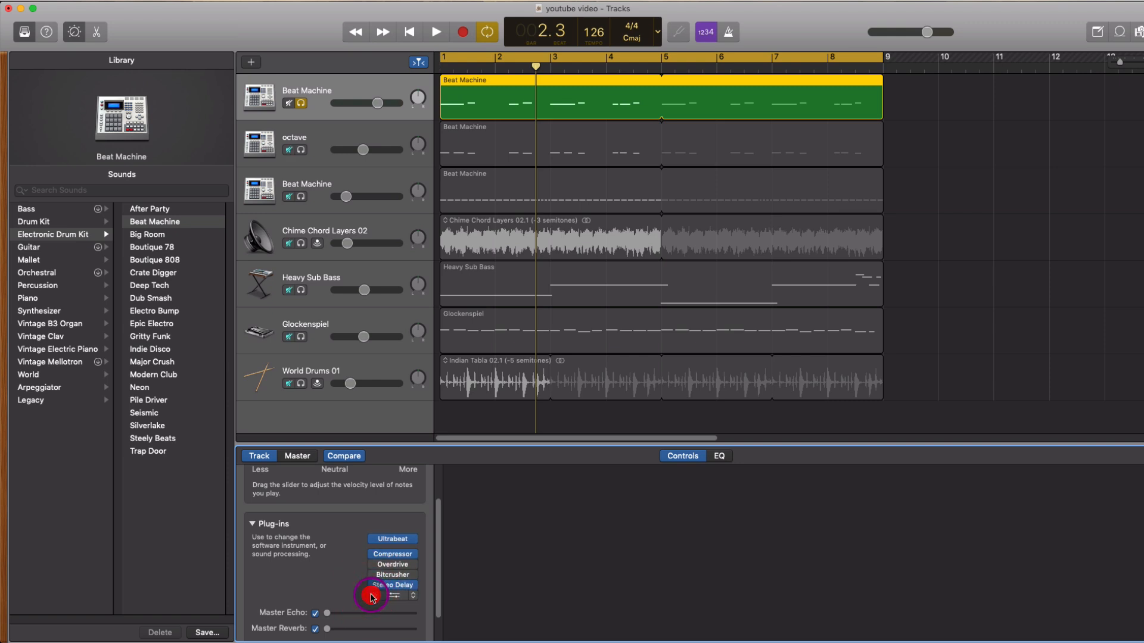
Play the soloed beat from the start with Stereo Delay bypassed and check the Compressor's settings
key("Return")
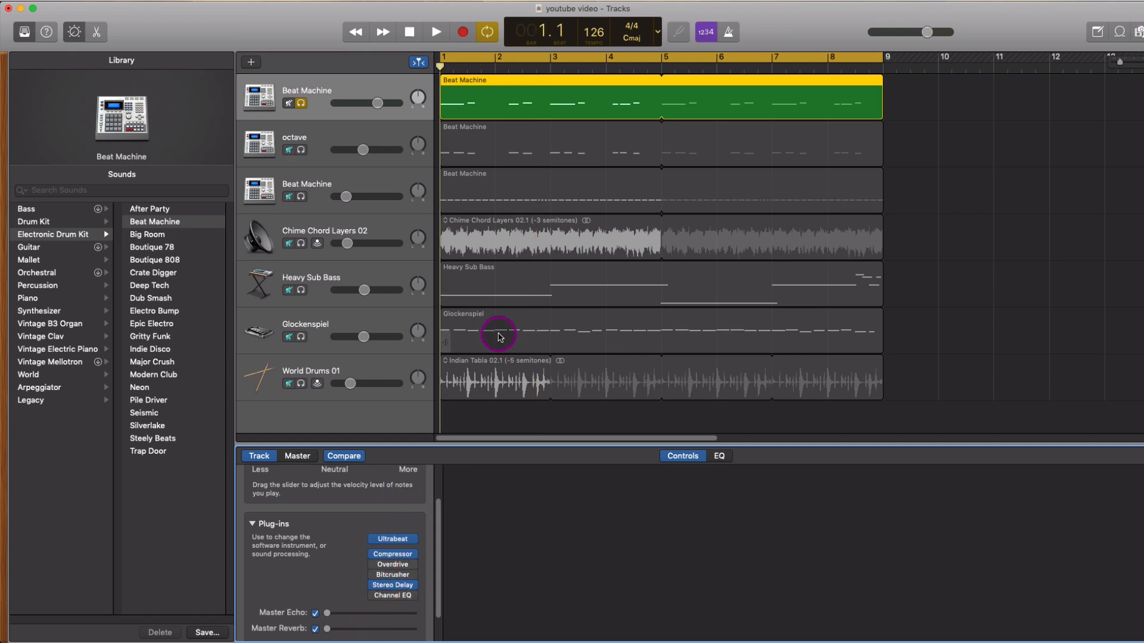
key("space")
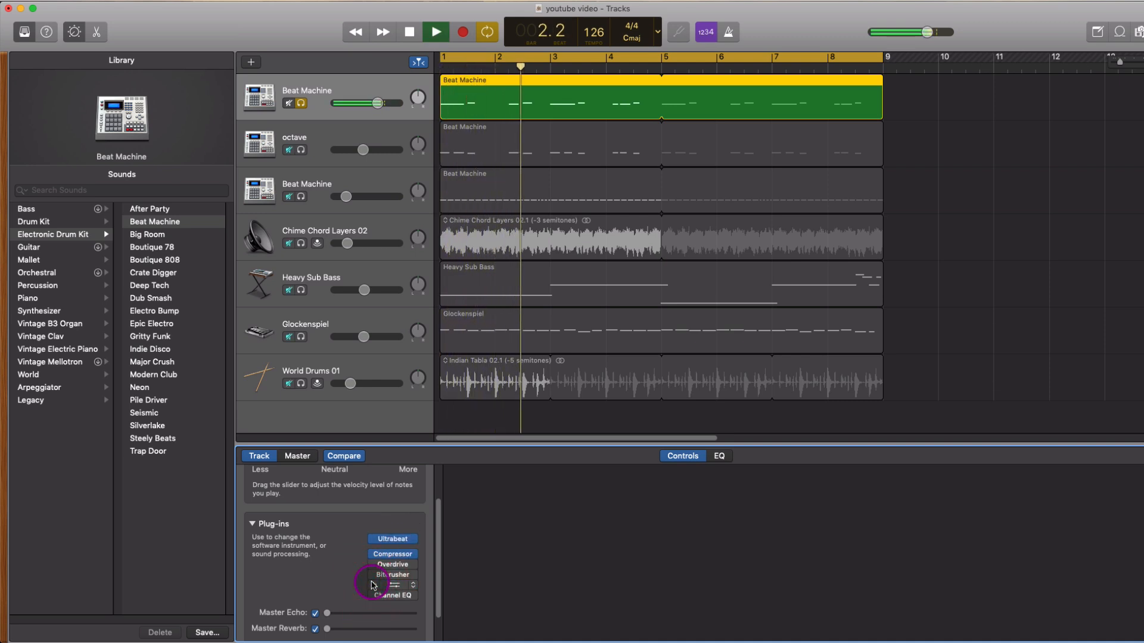
left_click(384, 559)
key("space")
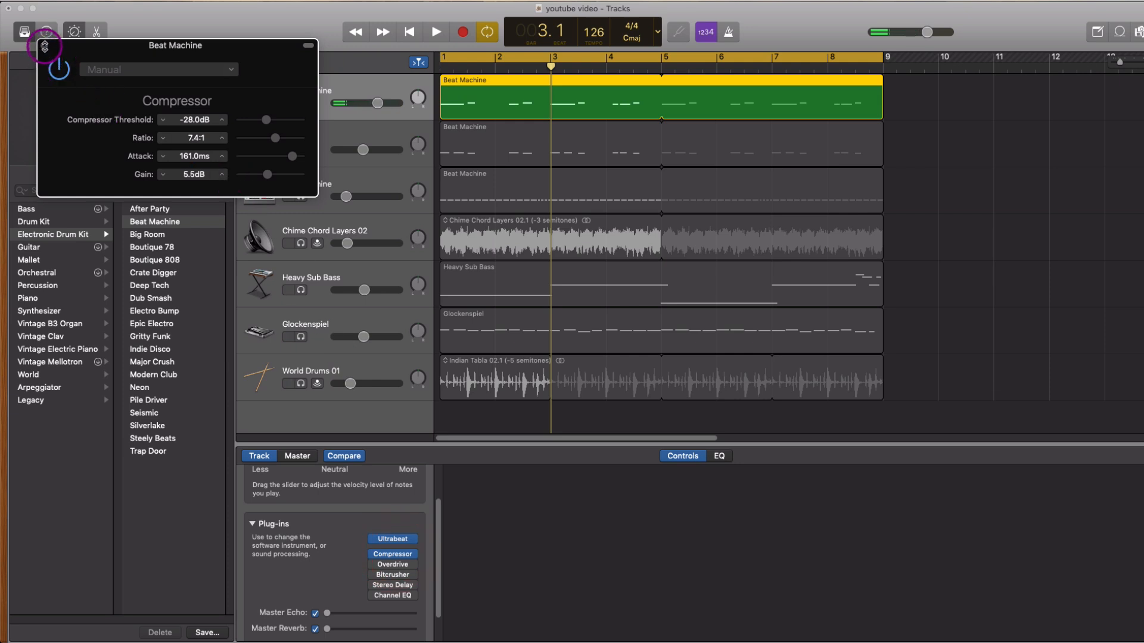
left_click(44, 45)
Turn Overdrive back on, locate it among the Distortion plug-ins, and place its enlarged settings window over the arrangement
left_click(374, 566)
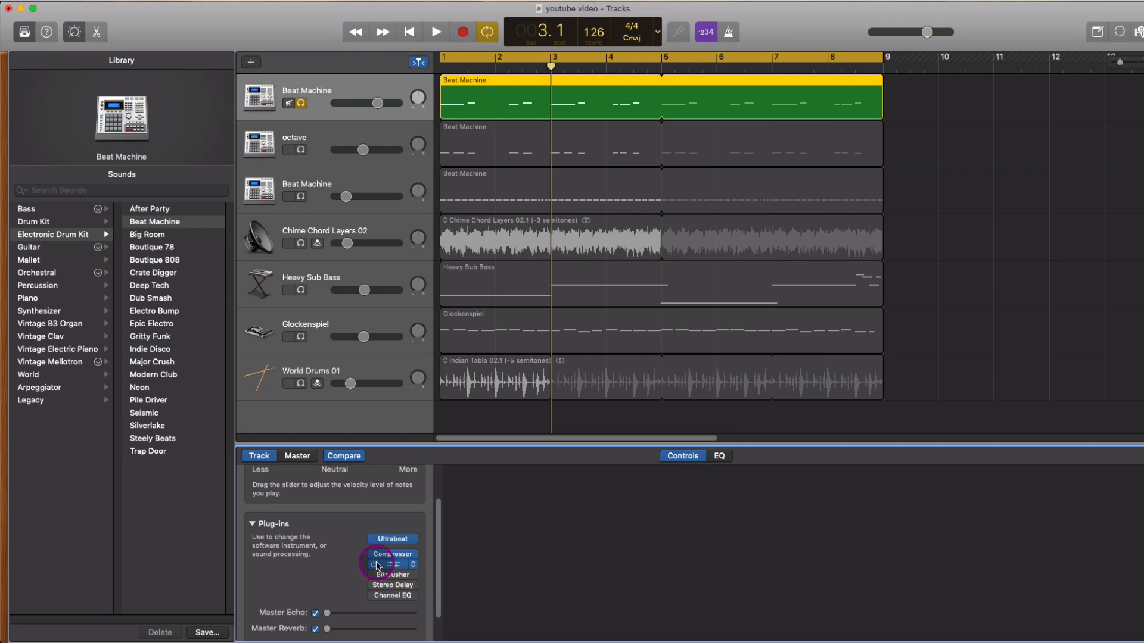
left_click(391, 567)
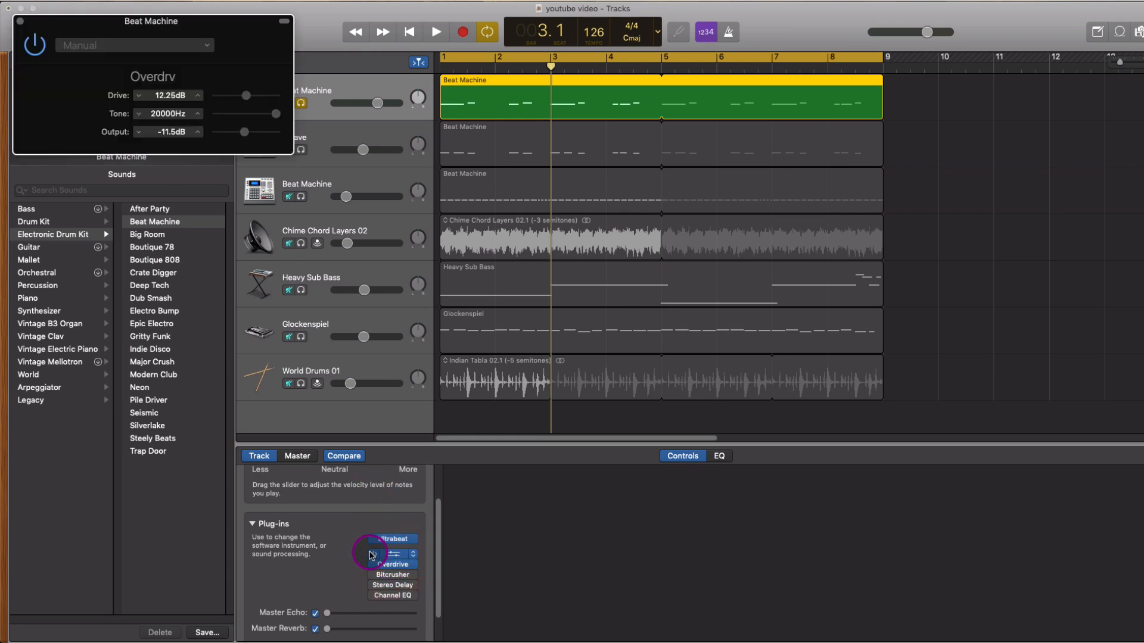
left_click(414, 566)
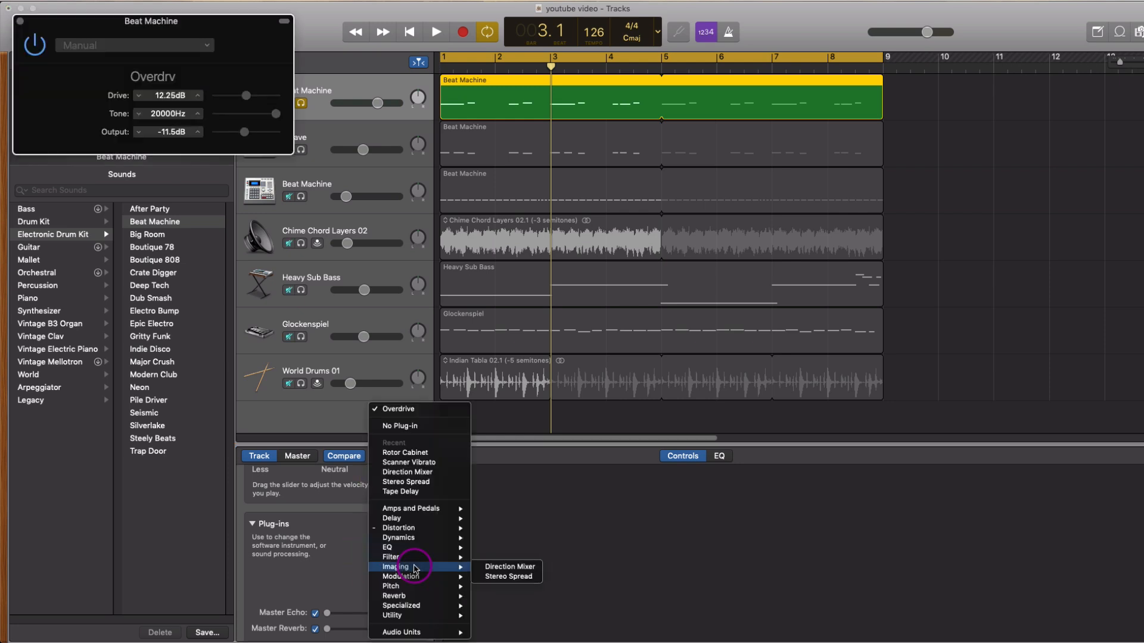
mouse_move(411, 528)
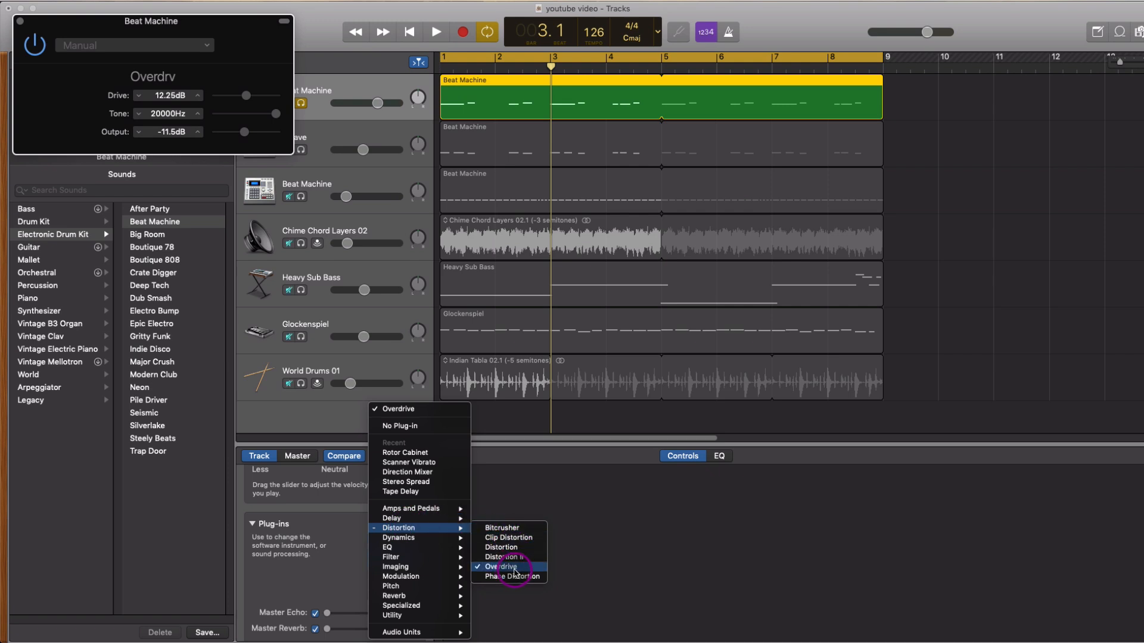
left_click(514, 571)
left_click_drag(293, 86, 431, 122)
left_click_drag(213, 21, 772, 299)
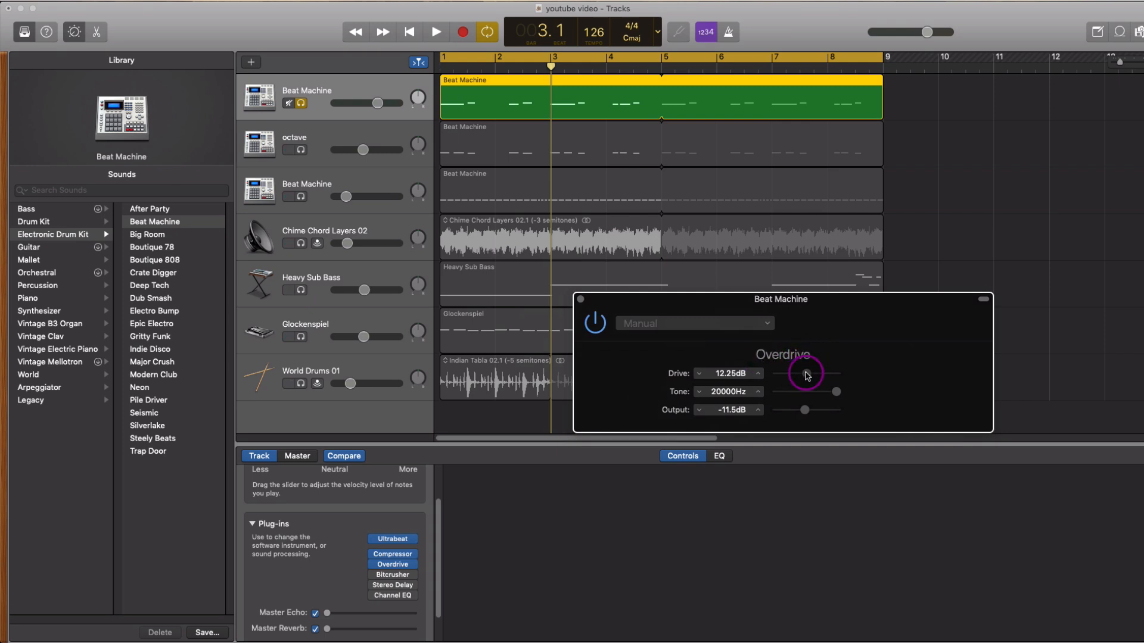
Set the Overdrive's Drive to 14.25 dB while listening to the beat and its Output to -12.0 dB
key("space")
left_click_drag(807, 376, 812, 378)
key("space")
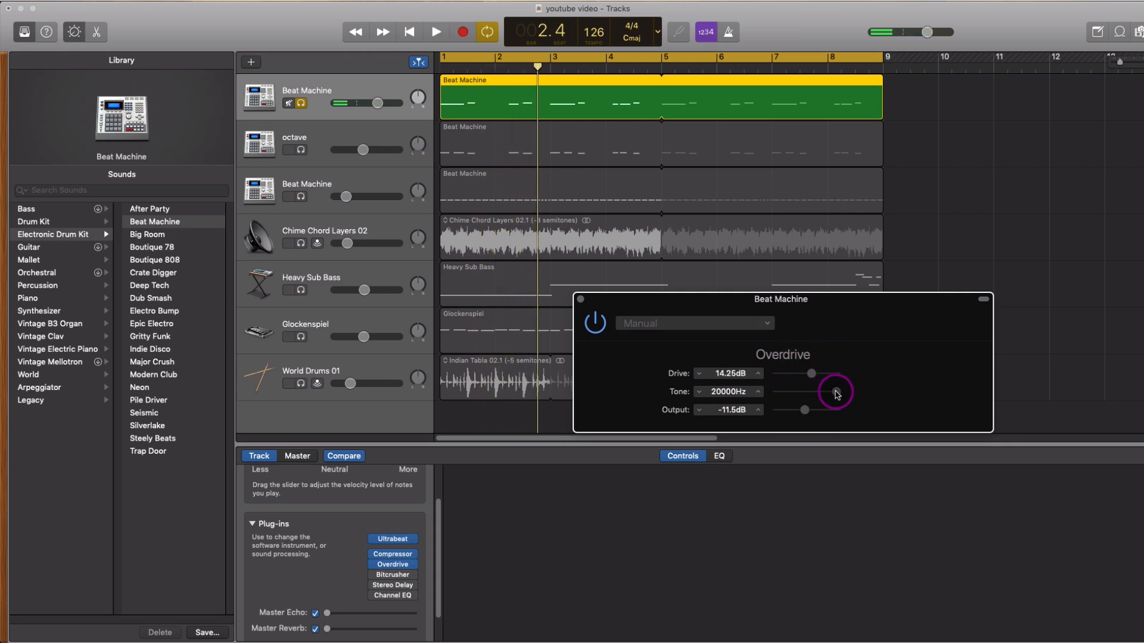
left_click(812, 374)
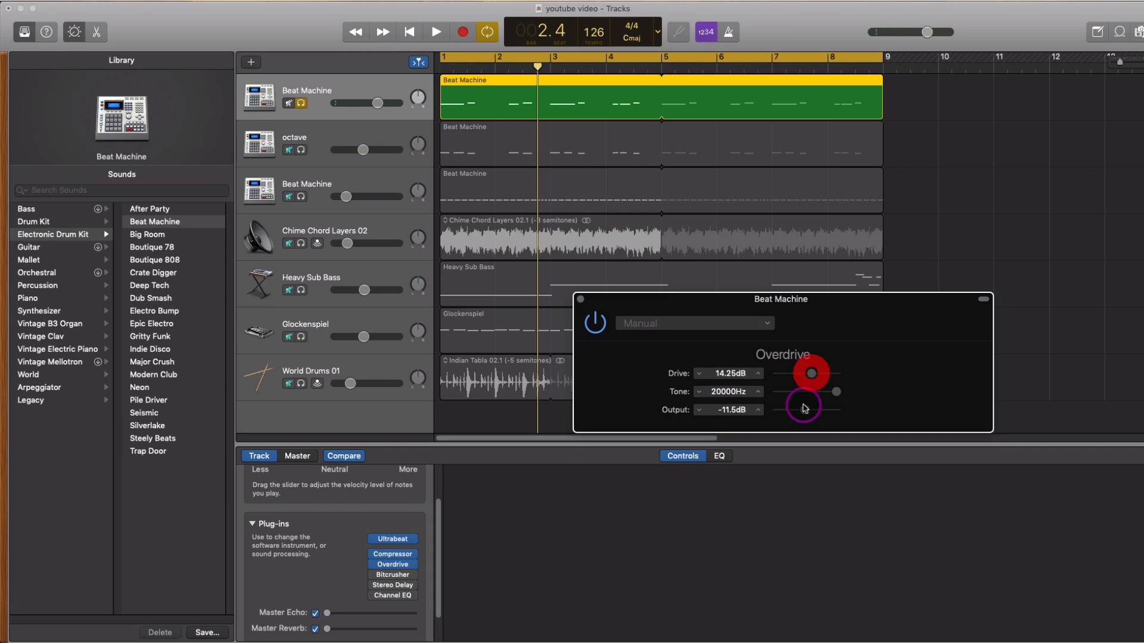
left_click(804, 411)
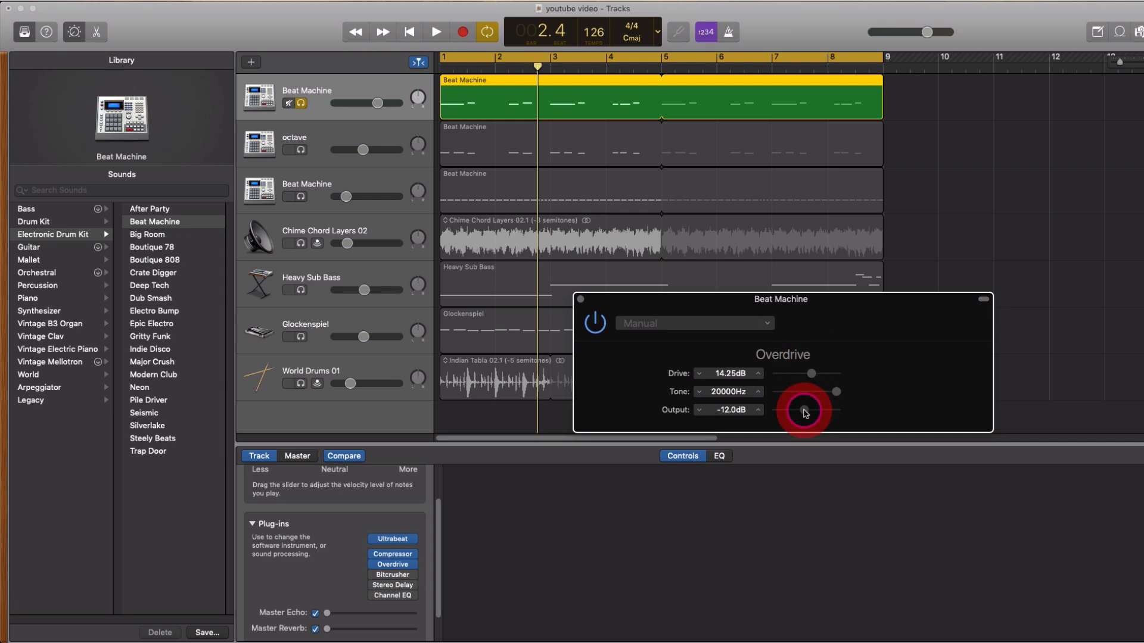
Set the Overdrive's Tone to 14100 Hz, audition the beat, and close the plug-in's settings
mouse_move(839, 396)
left_mouse_down()
mouse_move(800, 395)
mouse_move(832, 399)
left_mouse_up()
key("space")
key("space")
left_click(833, 397)
left_click(834, 398)
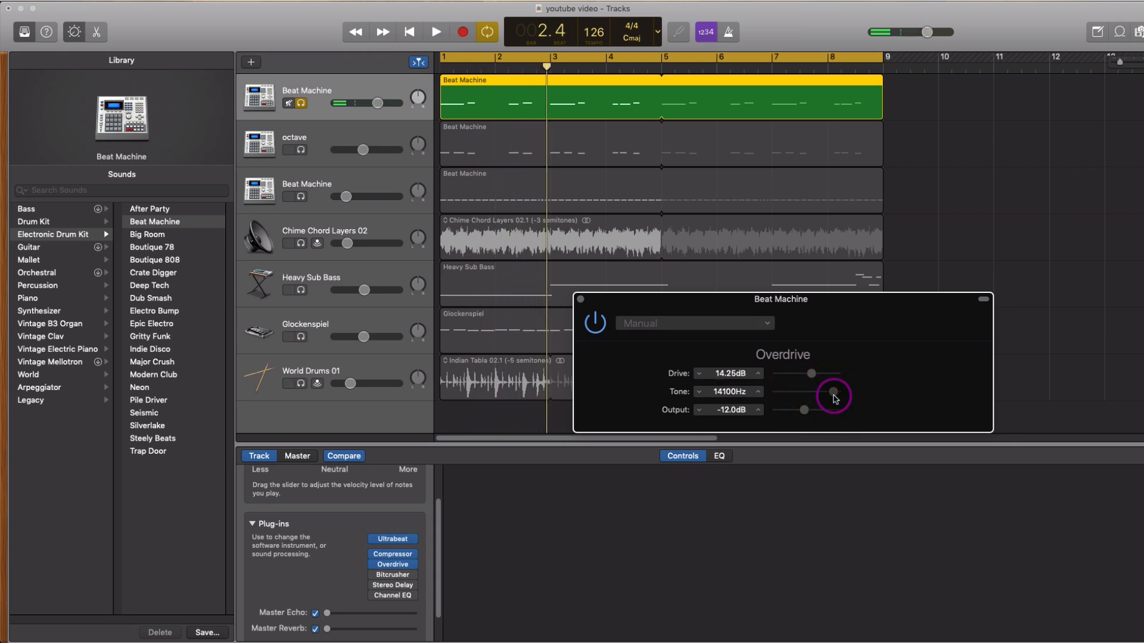
left_click(580, 299)
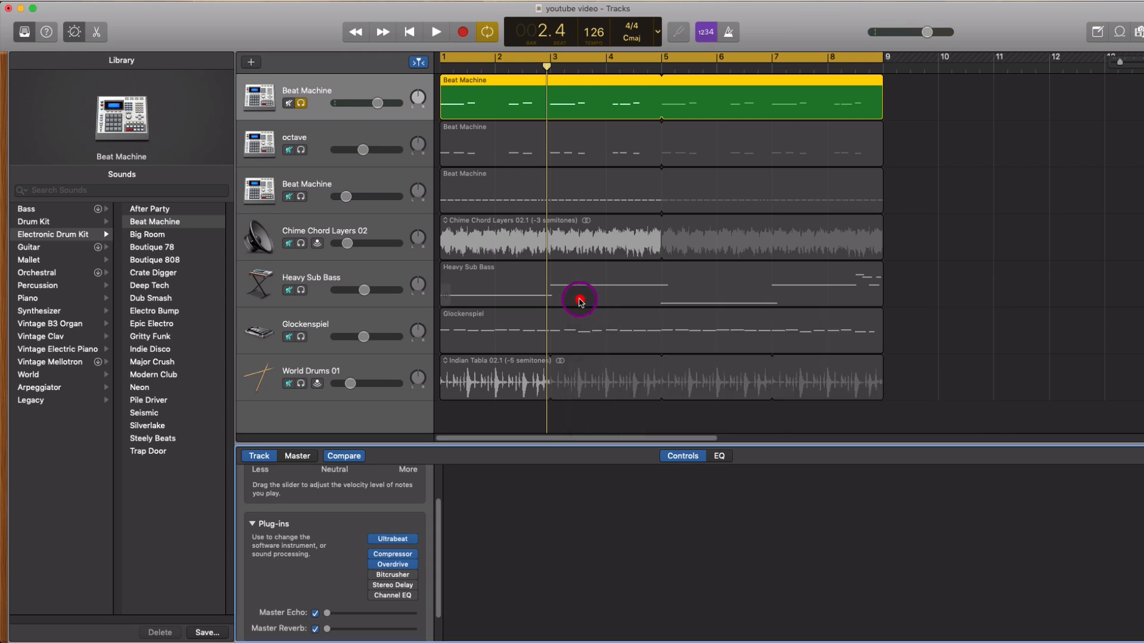
Turn Bitcrusher back on, keep it as the selected Distortion plug-in, and place its settings window over the arrangement
left_click(384, 574)
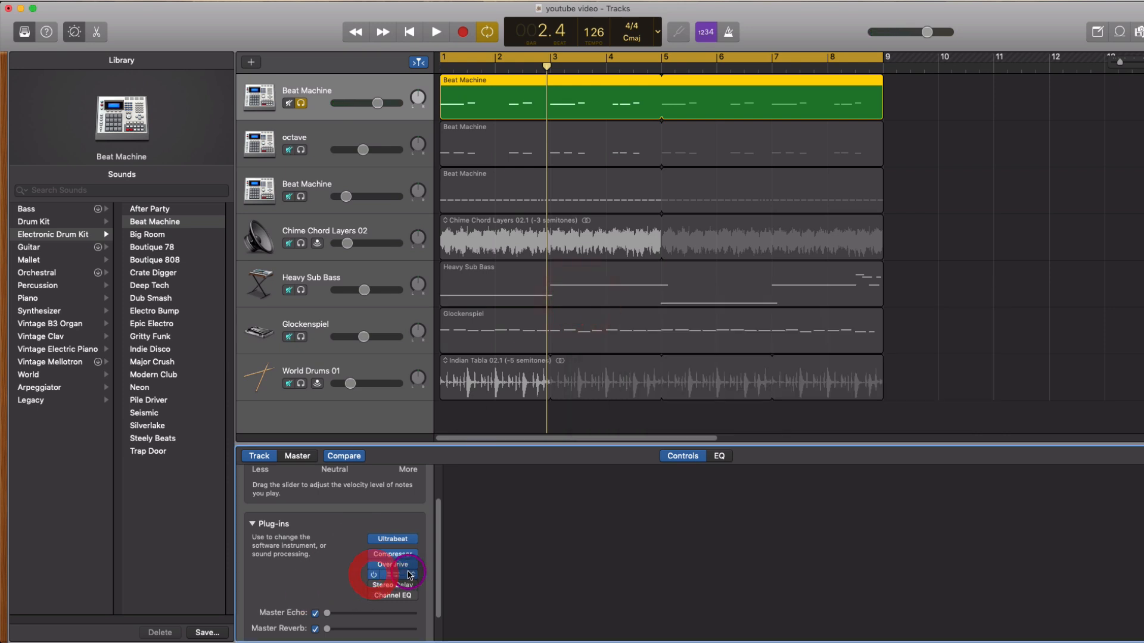
mouse_move(432, 529)
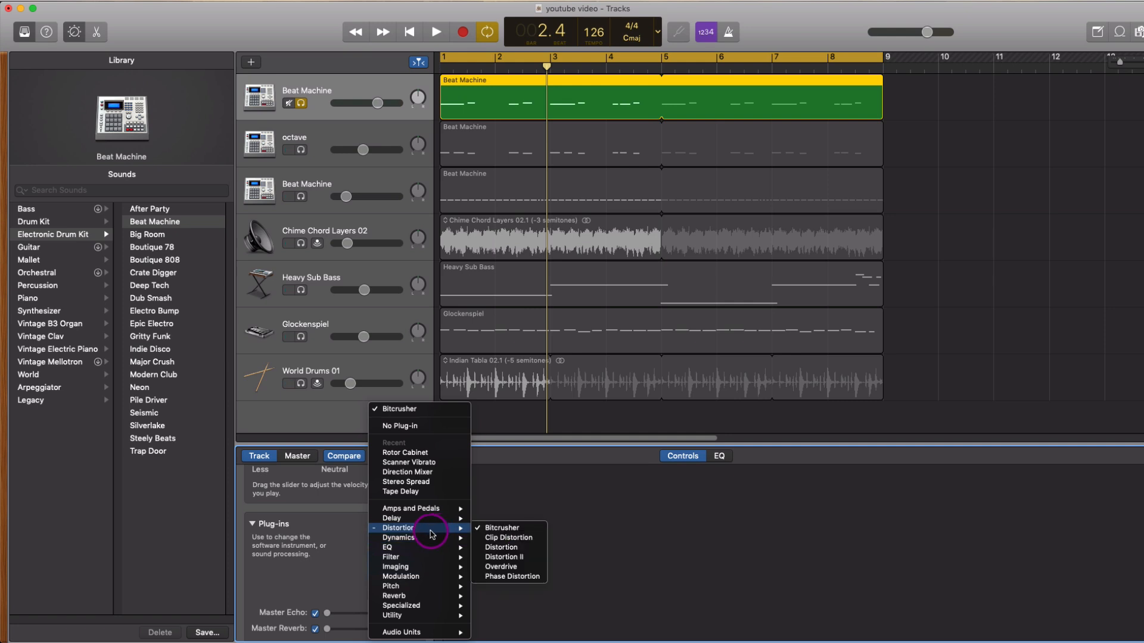
left_click(444, 410)
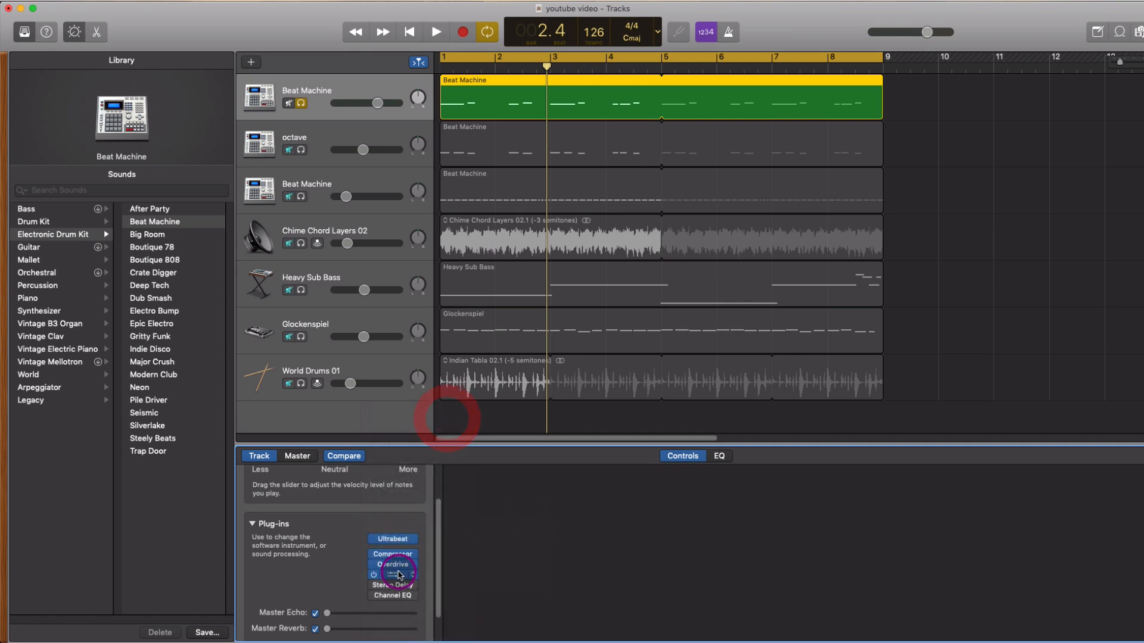
left_click(392, 574)
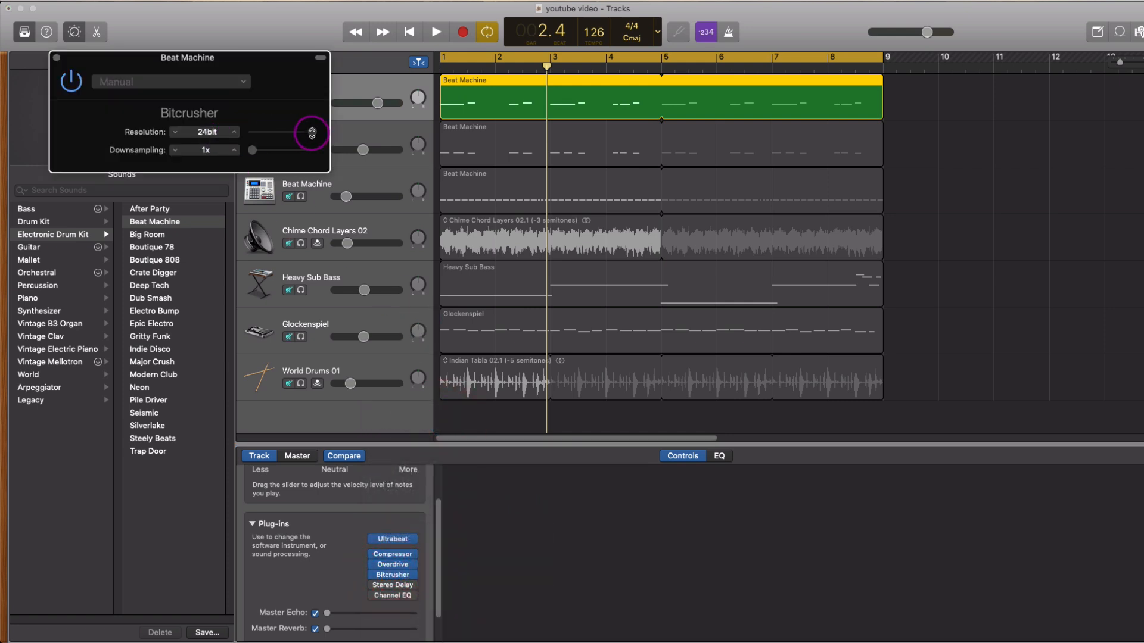
left_click_drag(290, 58, 626, 230)
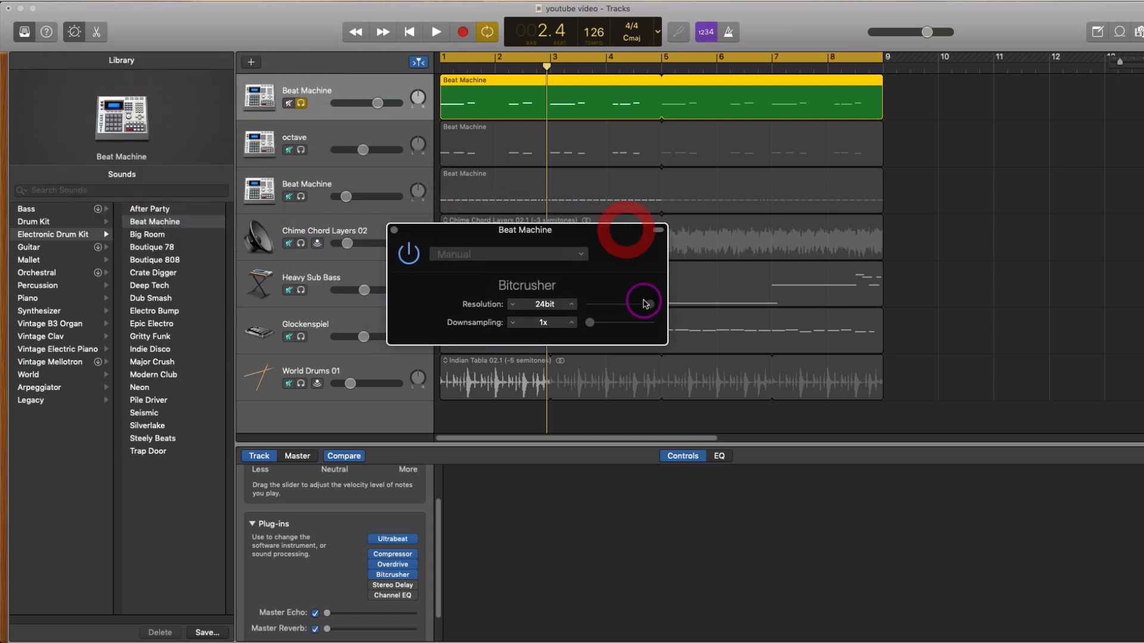
Lower the Bitcrusher's Resolution to 22bit, adjust its Downsampling while the beat plays, and close its settings
left_click(590, 323)
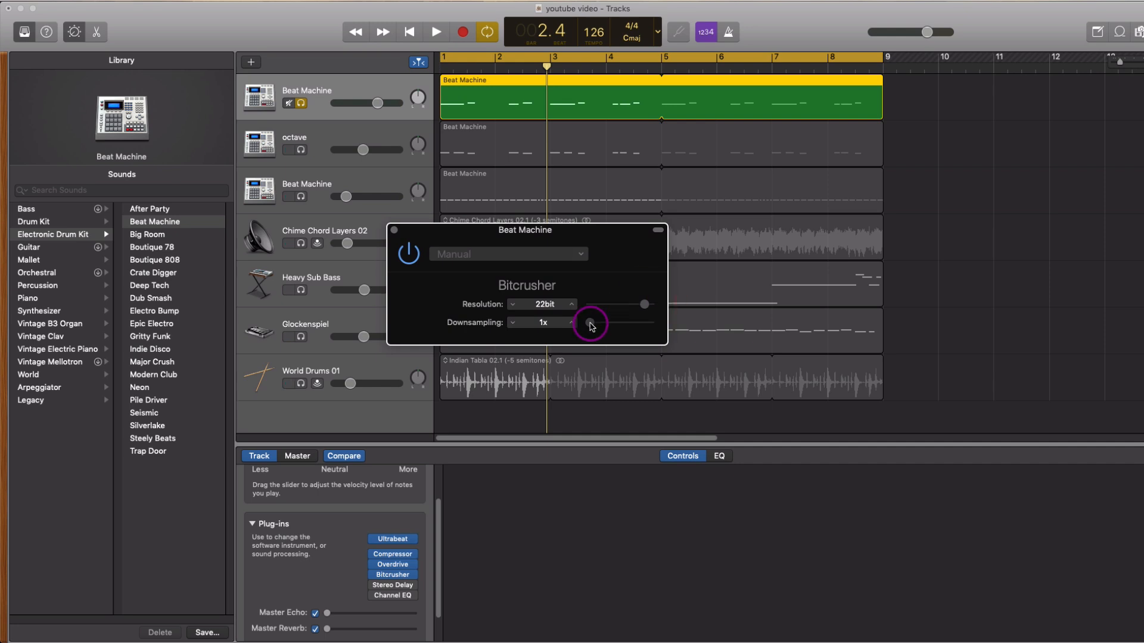
key("space")
left_click_drag(591, 326, 620, 305)
left_click(643, 306)
mouse_move(589, 323)
left_mouse_down()
mouse_move(649, 305)
mouse_move(593, 323)
left_mouse_up()
key("space")
left_click(393, 229)
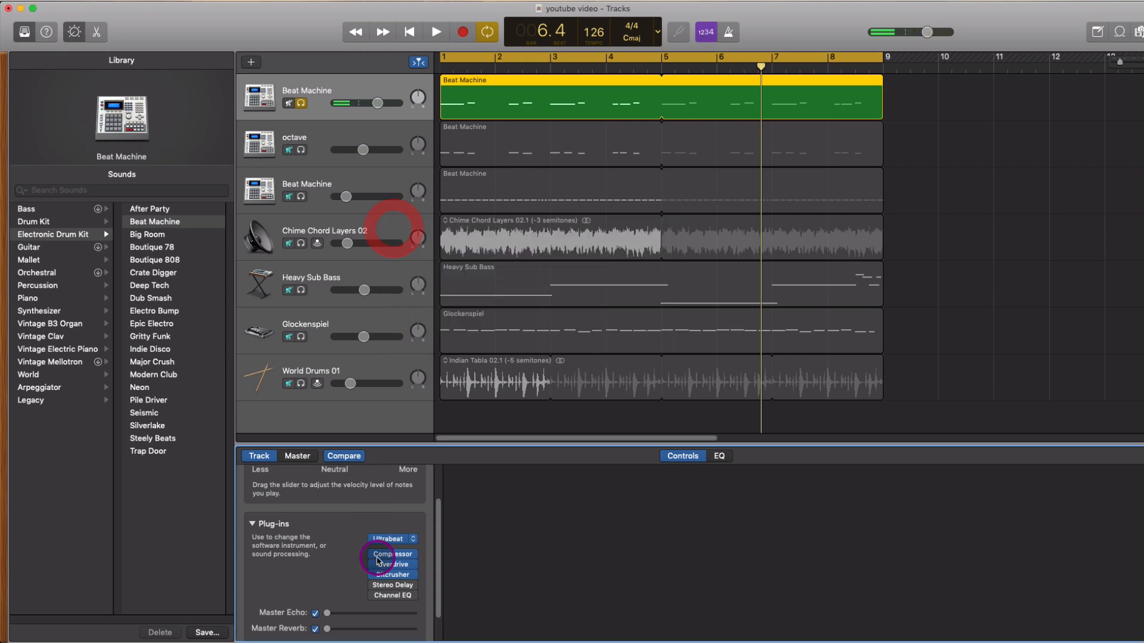
Turn on the Beat Machine track's Channel EQ, set its high shelf to 15600 Hz with -24.0 dB gain, and close it
left_click(373, 596)
left_click(394, 598)
left_click_drag(586, 199, 595, 229)
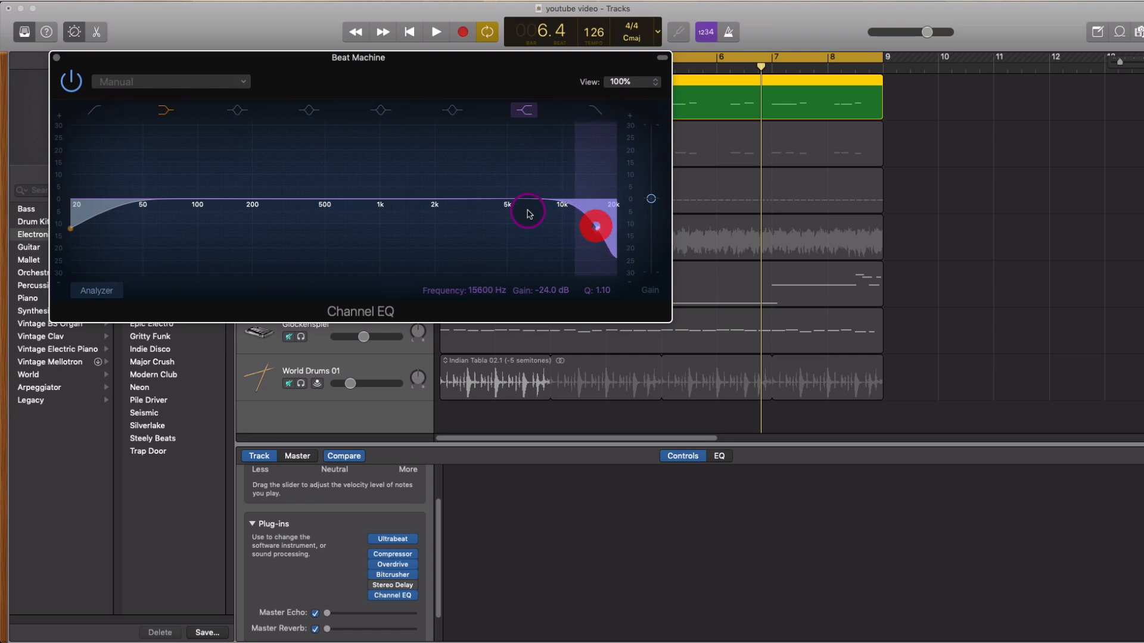
left_click(56, 58)
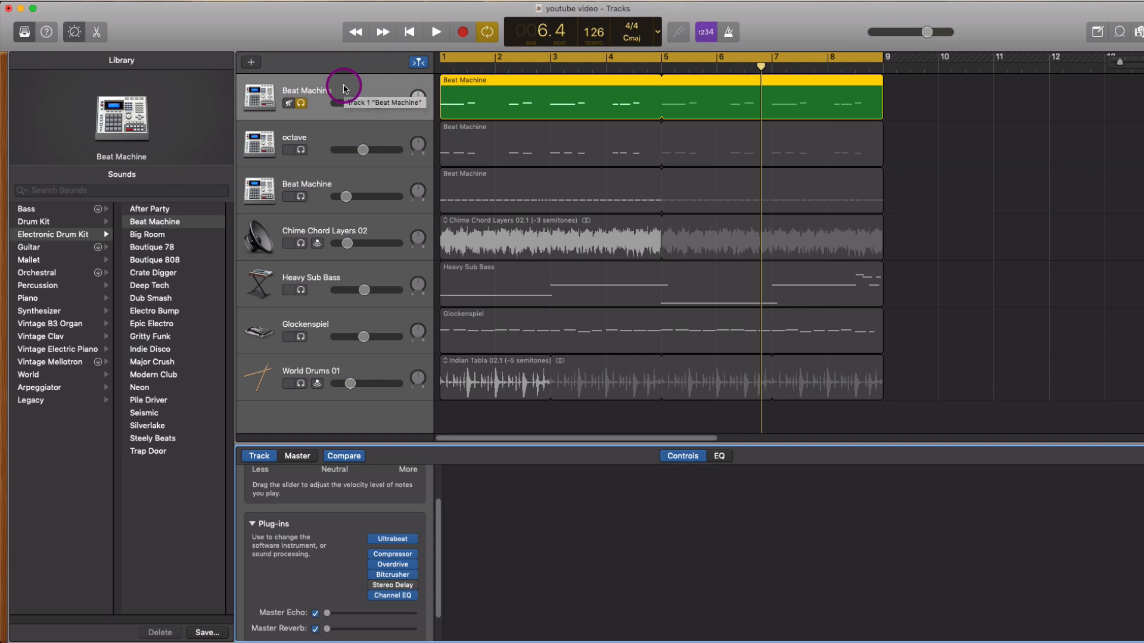
Select and solo the octave track, and take the first Beat Machine track out of solo
left_click(329, 129)
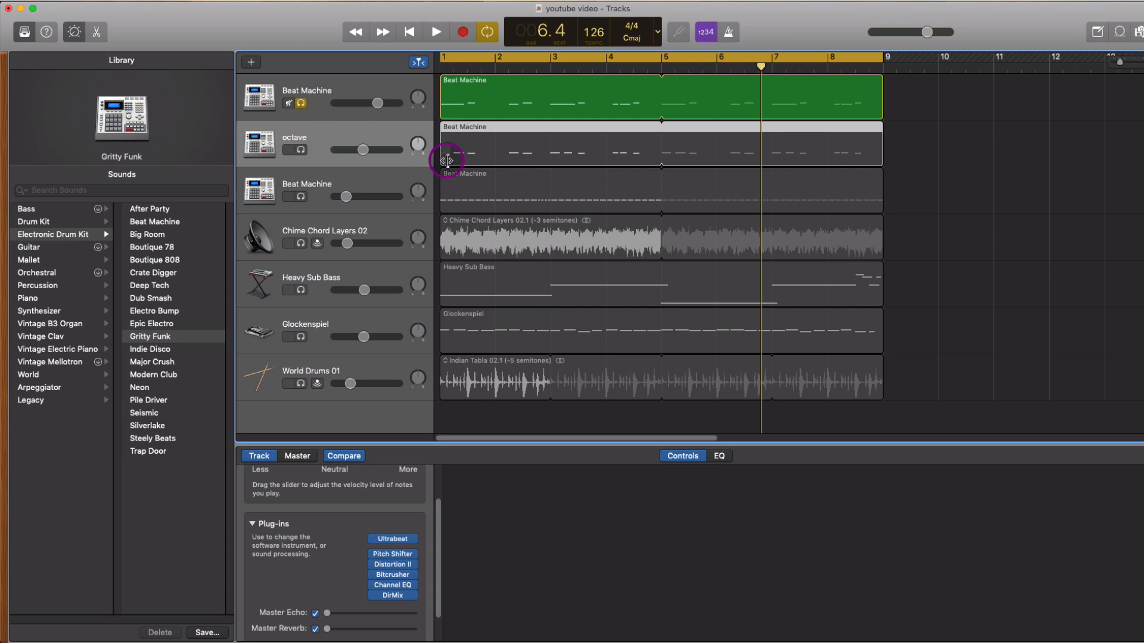
left_click(302, 150)
left_click(301, 103)
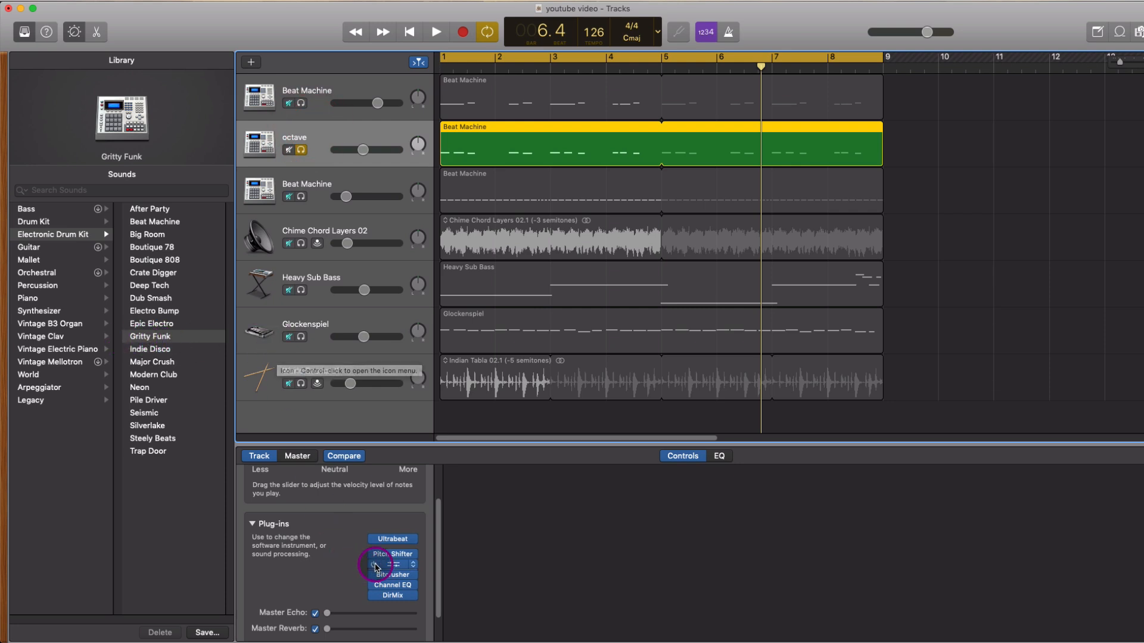
Turn off the octave track's Pitch Shifter, Distortion II, Bitcrusher, Channel EQ and DirMix, and audition the dry sound from the beginning
left_click_drag(373, 558, 376, 598)
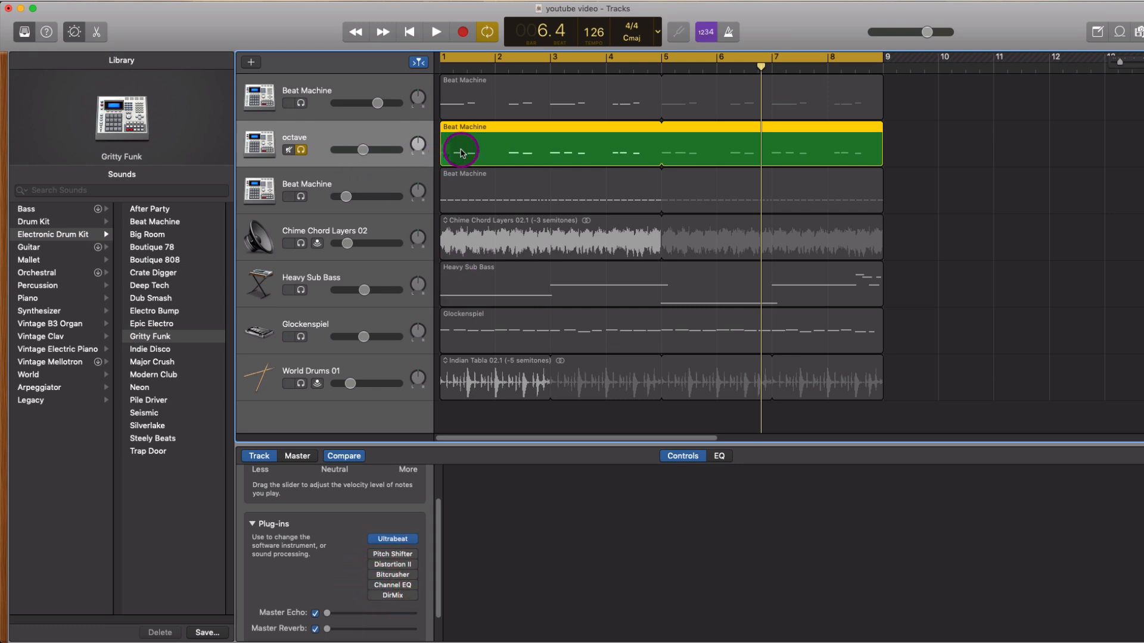
key("Return")
key("space")
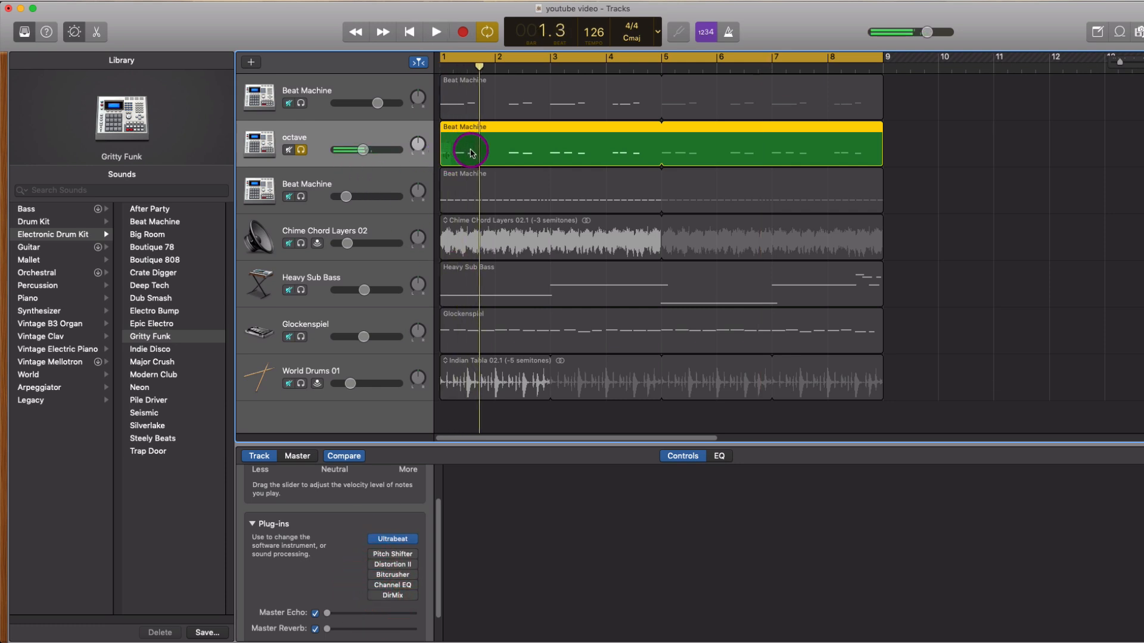
Show the octave region's notes in the Piano Roll, select all notes of the lower drum sound, and play them from the beginning
double_click(470, 154)
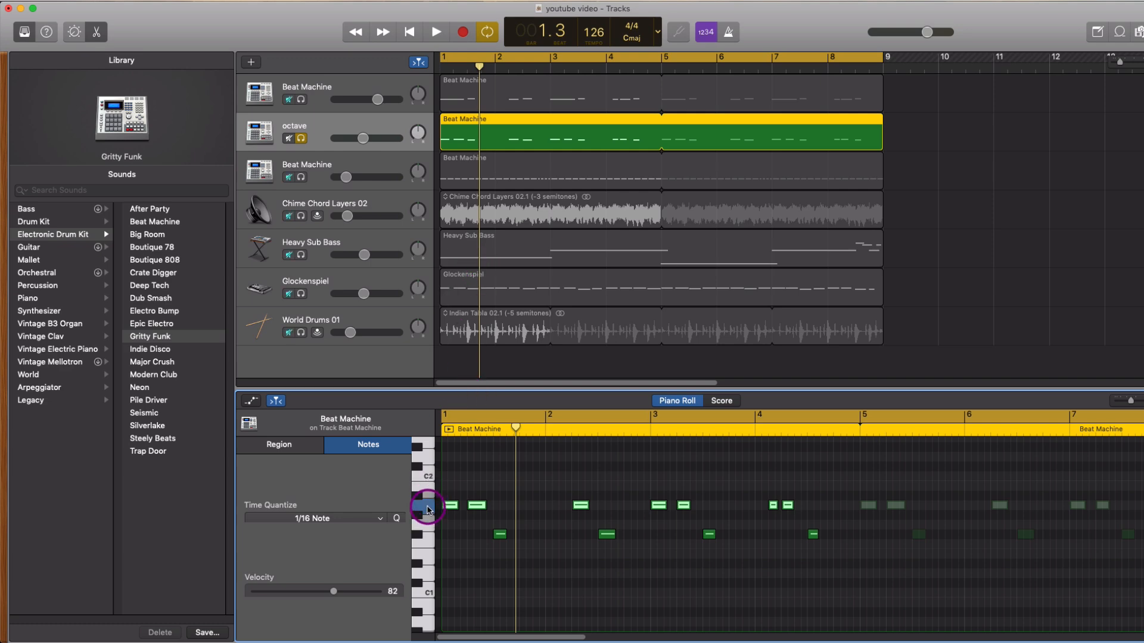
left_click(419, 536)
key("Return")
key("space")
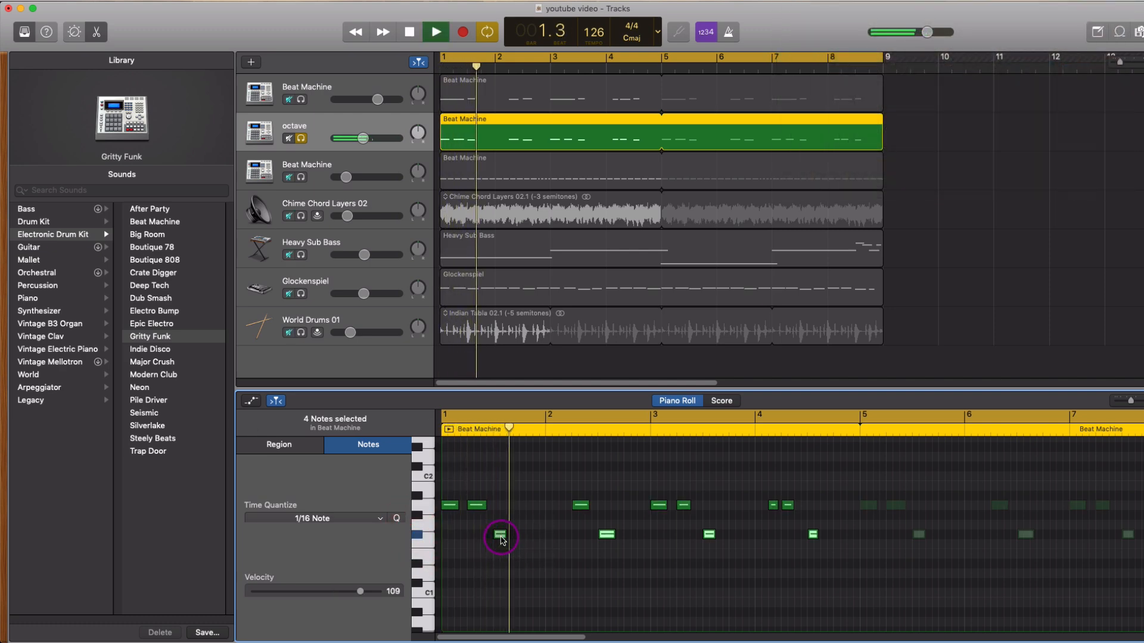
key("space")
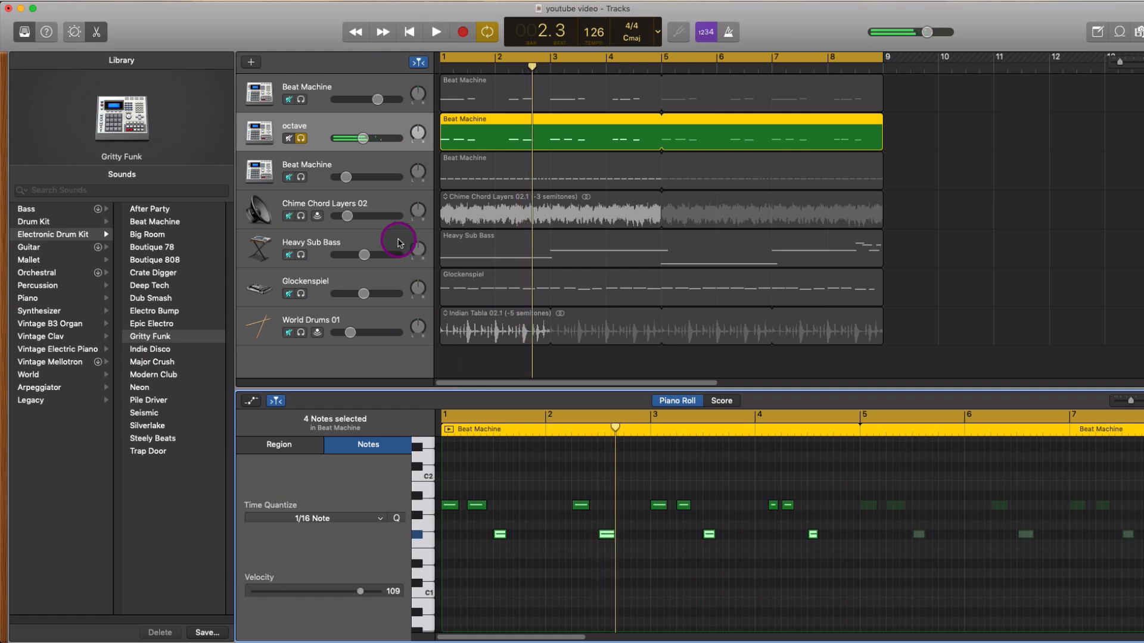
Solo the first Beat Machine track together with the octave track and listen to both layers
left_click(300, 99)
key("space")
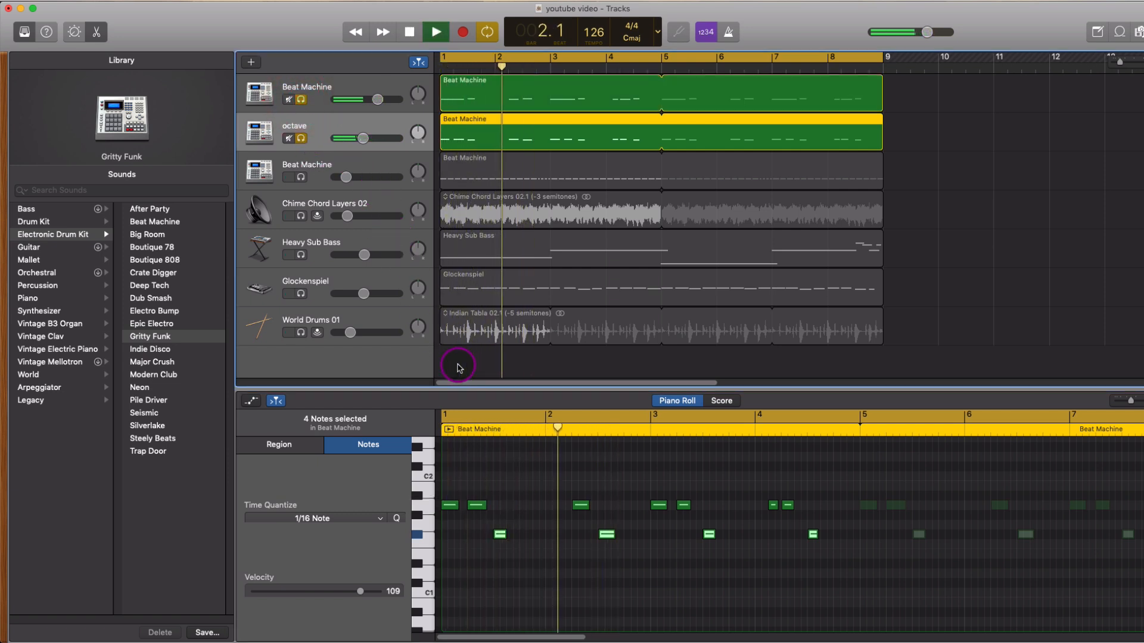
key("space")
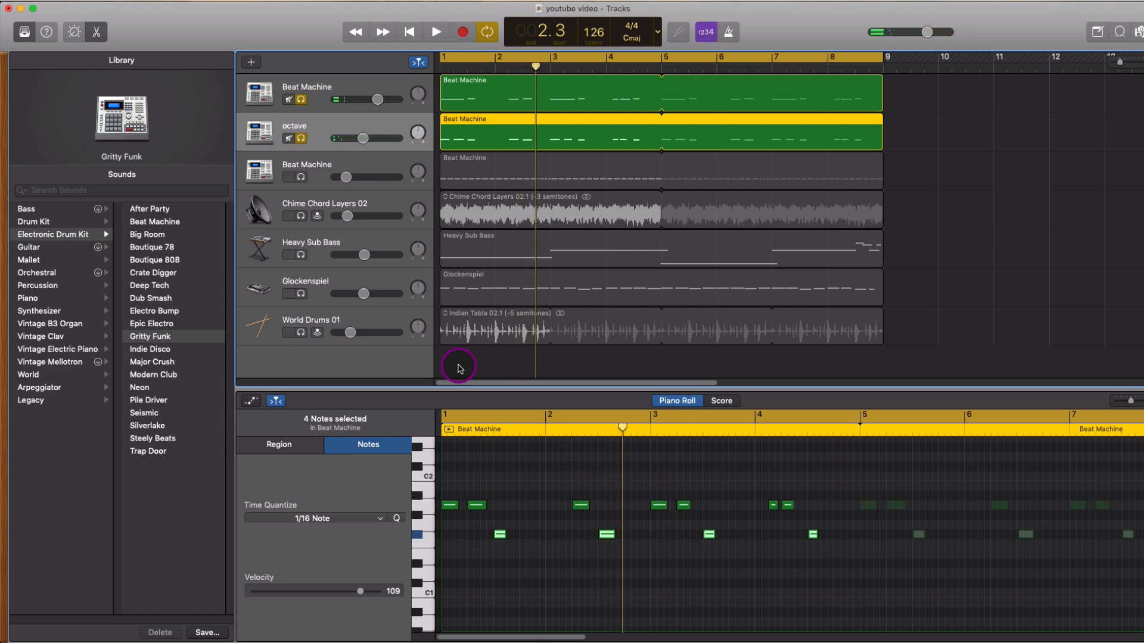
Show the octave track's Smart Controls and enlarge the area so the whole plug-in list fits
left_click(74, 31)
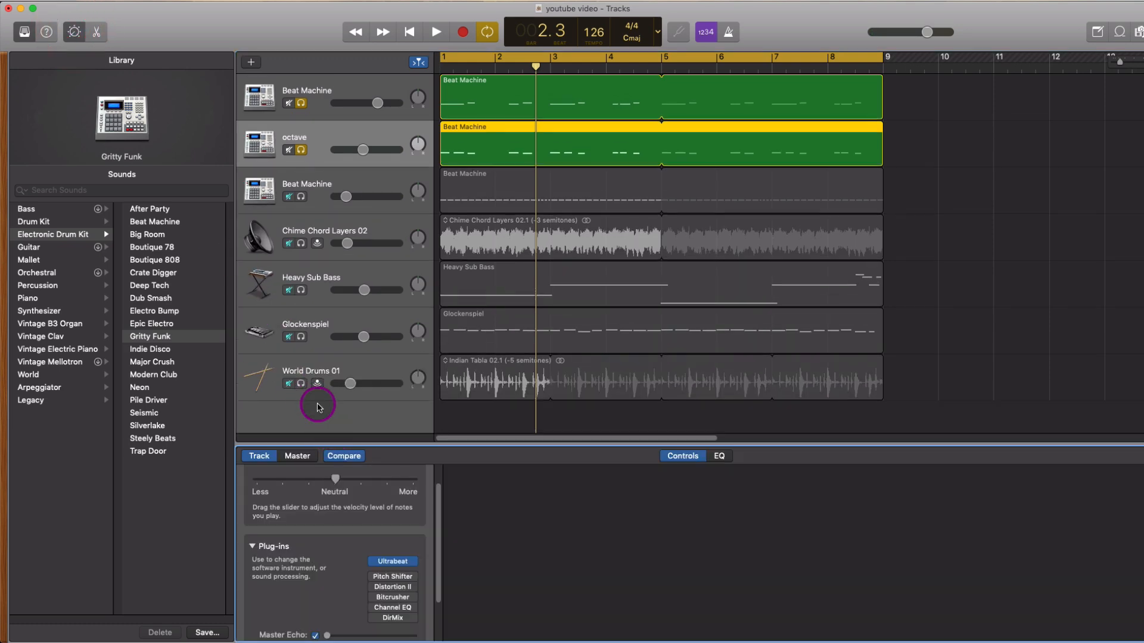
left_click(292, 457)
left_click(266, 457)
left_click_drag(388, 444, 426, 370)
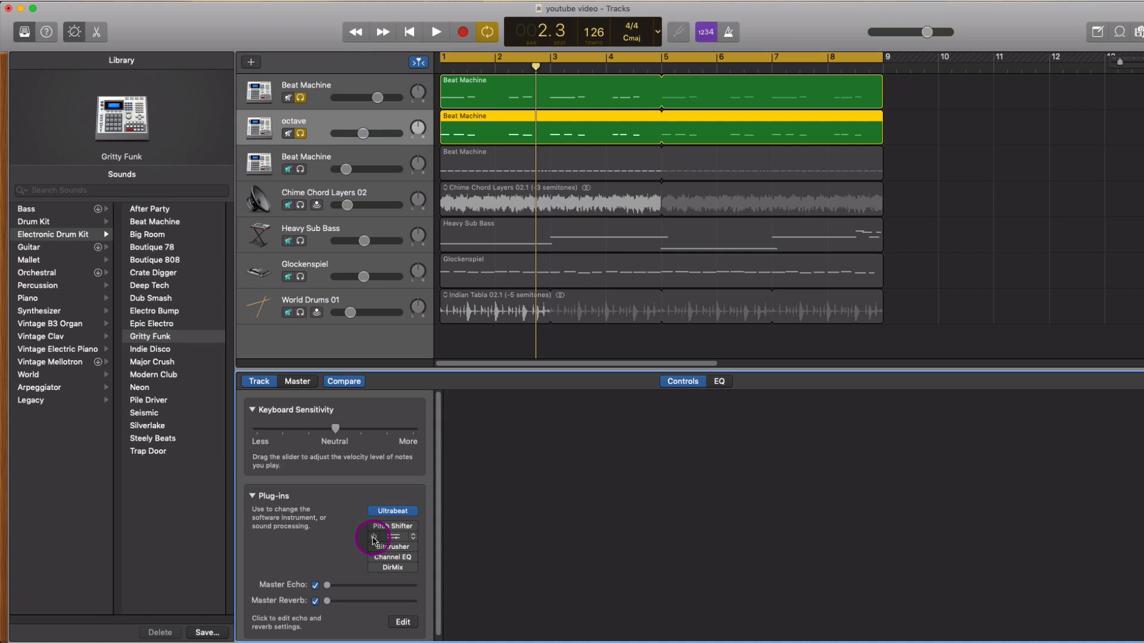
Turn on the octave track's Pitch Shifter, open its settings, and place the window over the lower part of the arrangement
left_click(374, 527)
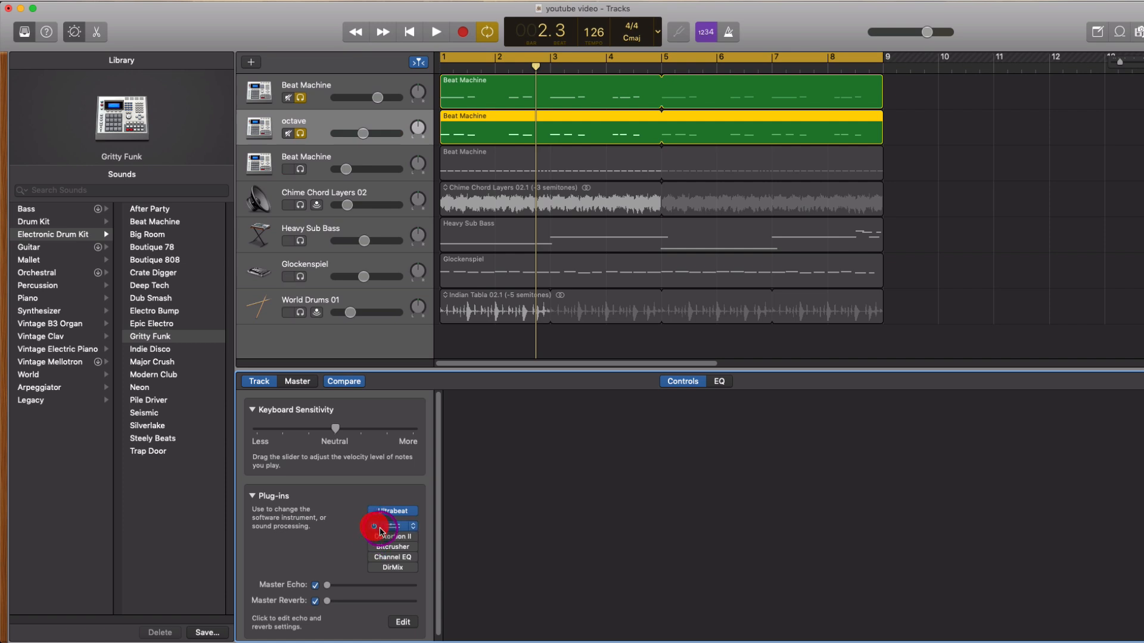
left_click(392, 527)
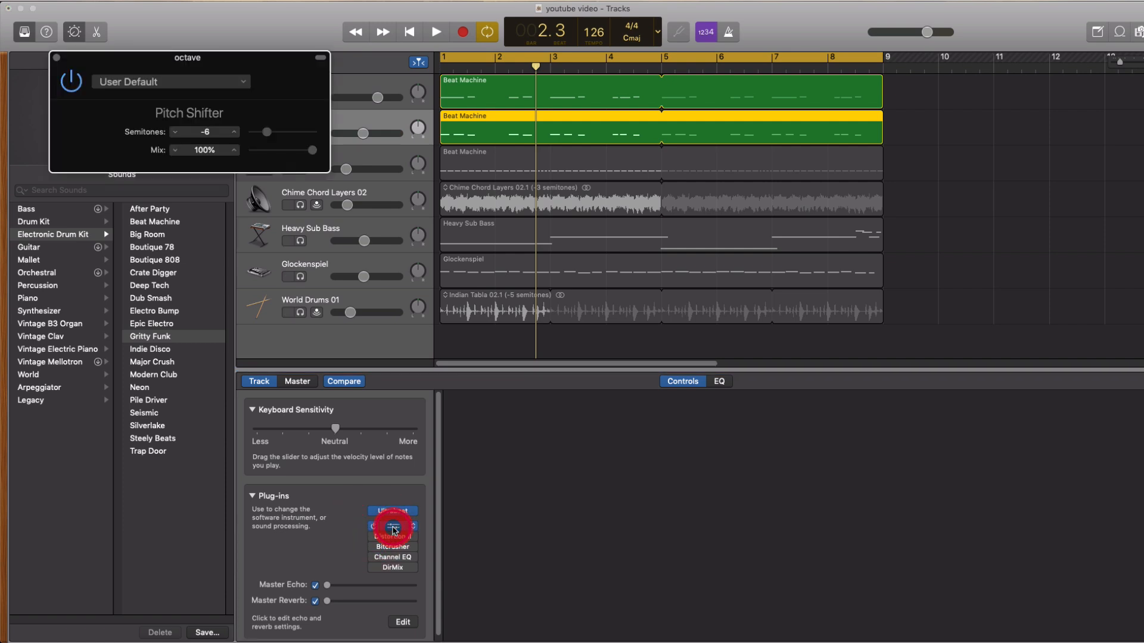
left_click_drag(266, 58, 798, 290)
Unsolo the first Beat Machine track and audition the octave track with the Pitch Shifter active
left_click(300, 97)
key("space")
key("space")
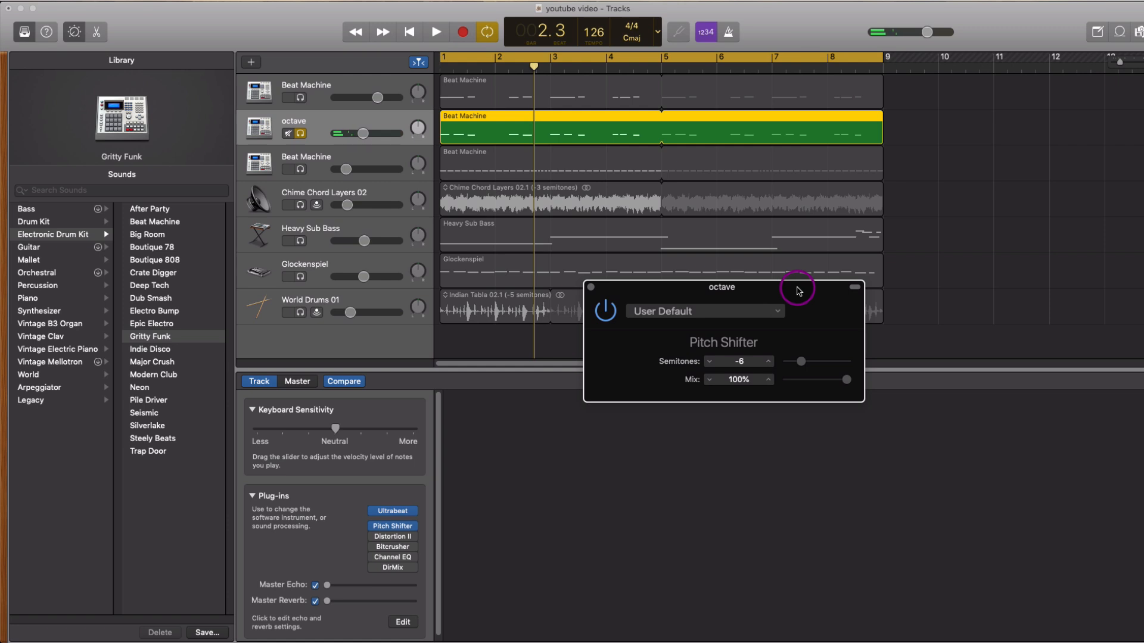
key("space")
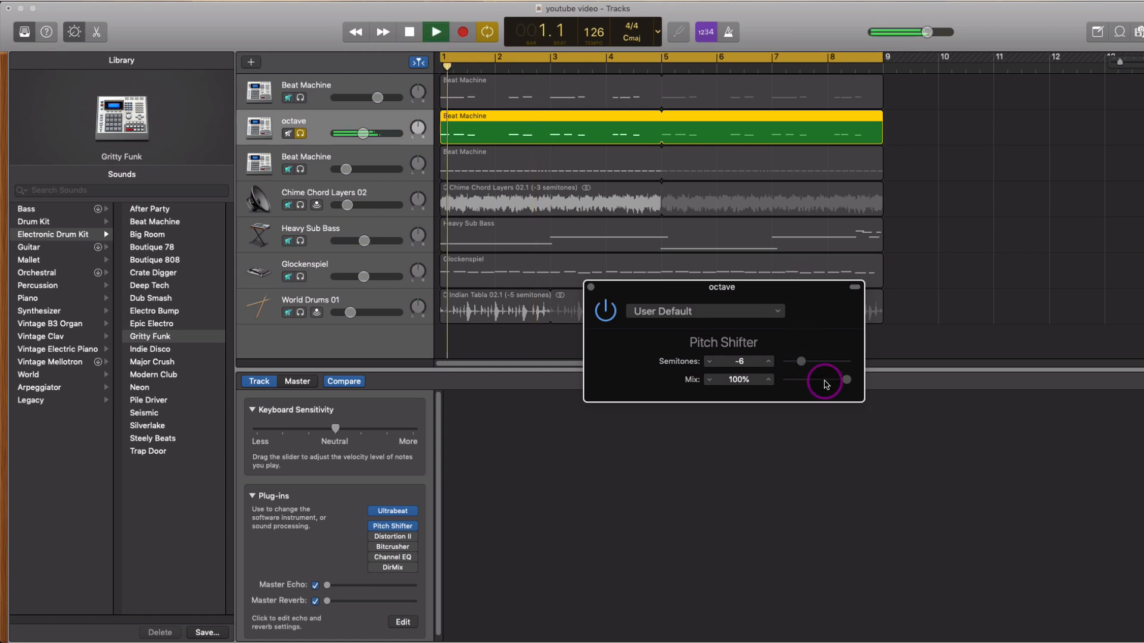
key("space")
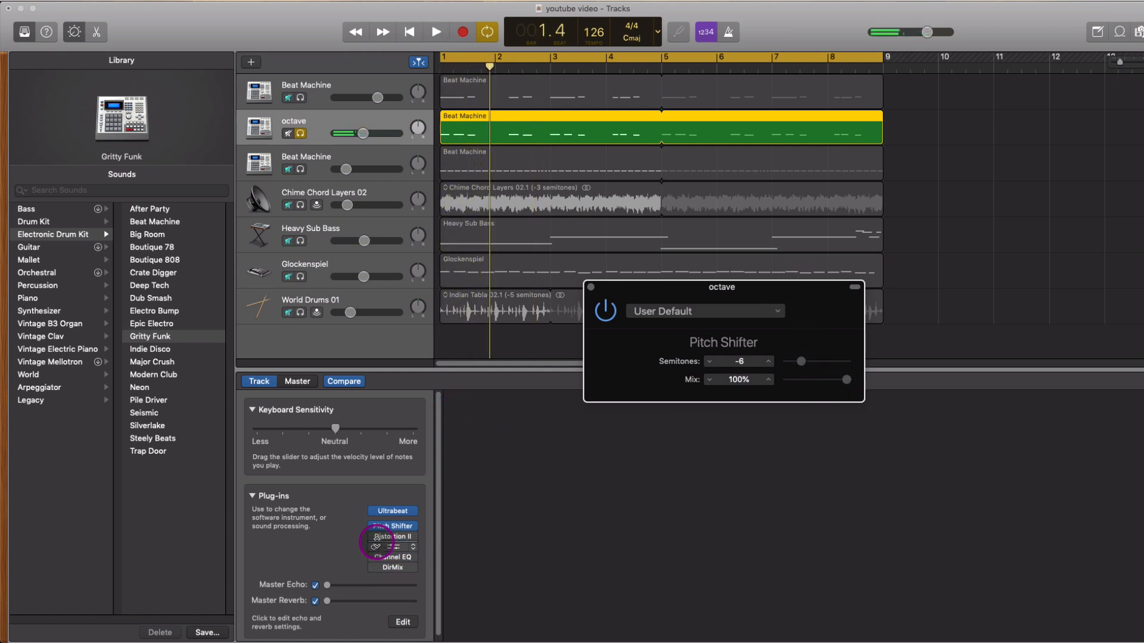
Turn on Distortion II on the octave track, open its settings, and keep Nasty as the Dist Type
left_click(391, 536)
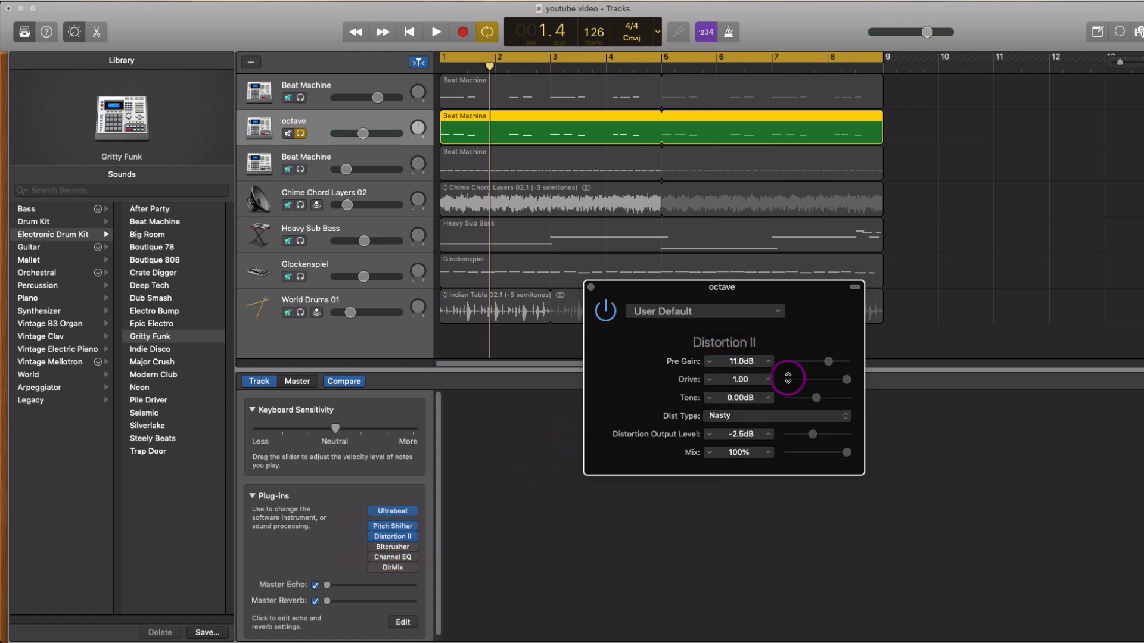
left_click(768, 417)
left_click(763, 417)
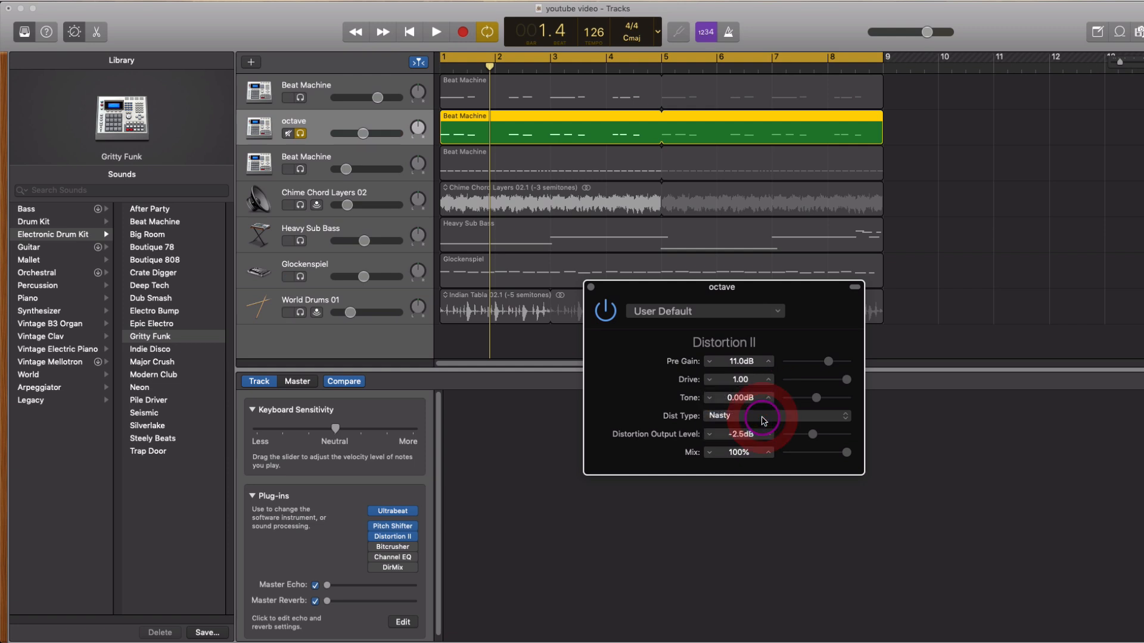
Try Distortion II's Drive during playback, return it to 1.00, and audition the octave track
key("space")
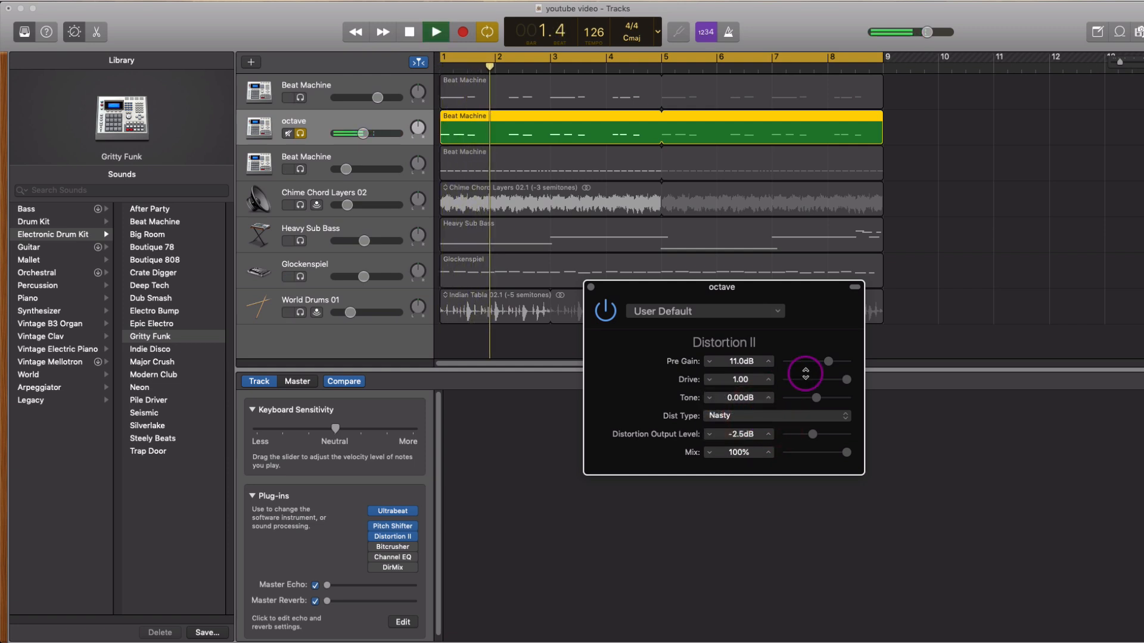
mouse_move(845, 379)
left_mouse_down()
mouse_move(781, 393)
mouse_move(862, 385)
left_mouse_up()
key("space")
key("space")
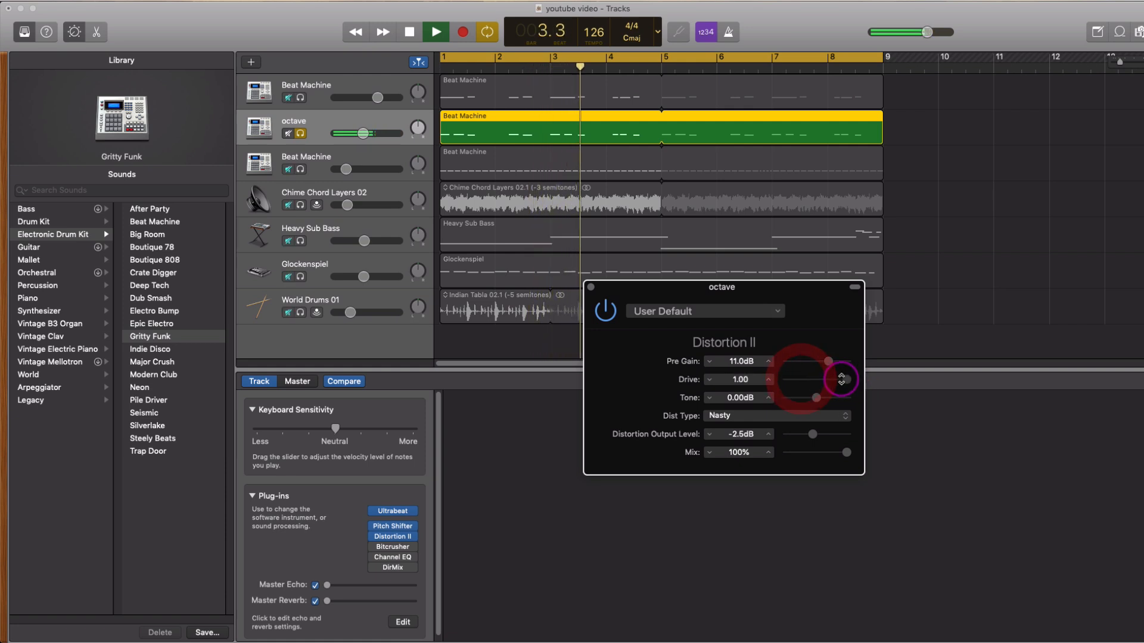
key("space")
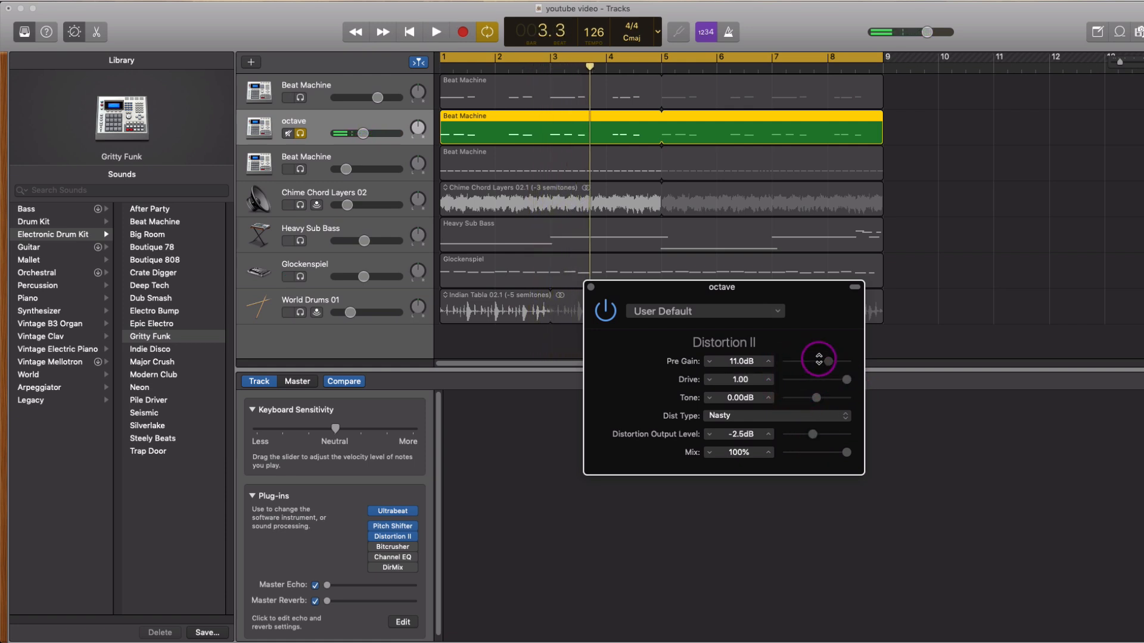
Set Distortion II's Pre Gain to 12.0 dB and its Distortion Output Level to -5.5 dB, and audition the result
left_click_drag(827, 358, 830, 362)
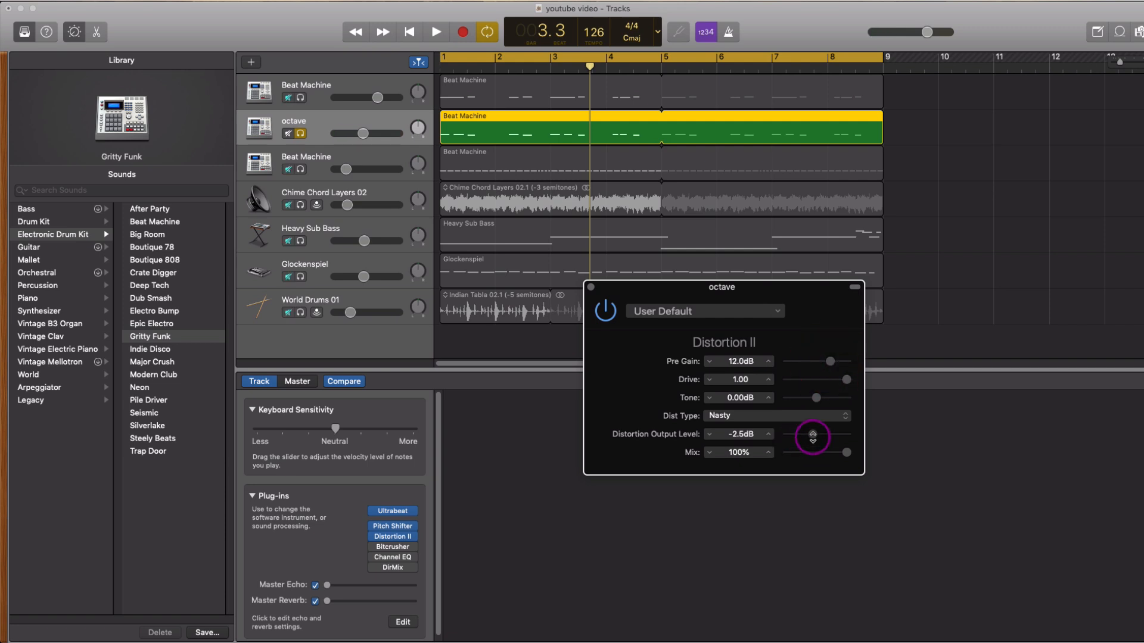
left_click(810, 435)
left_click_drag(834, 455, 807, 429)
key("space")
key("space")
Turn on the octave track's Bitcrusher, widen its settings window to reveal the sliders, audition the sound, and close the window
mouse_move(372, 549)
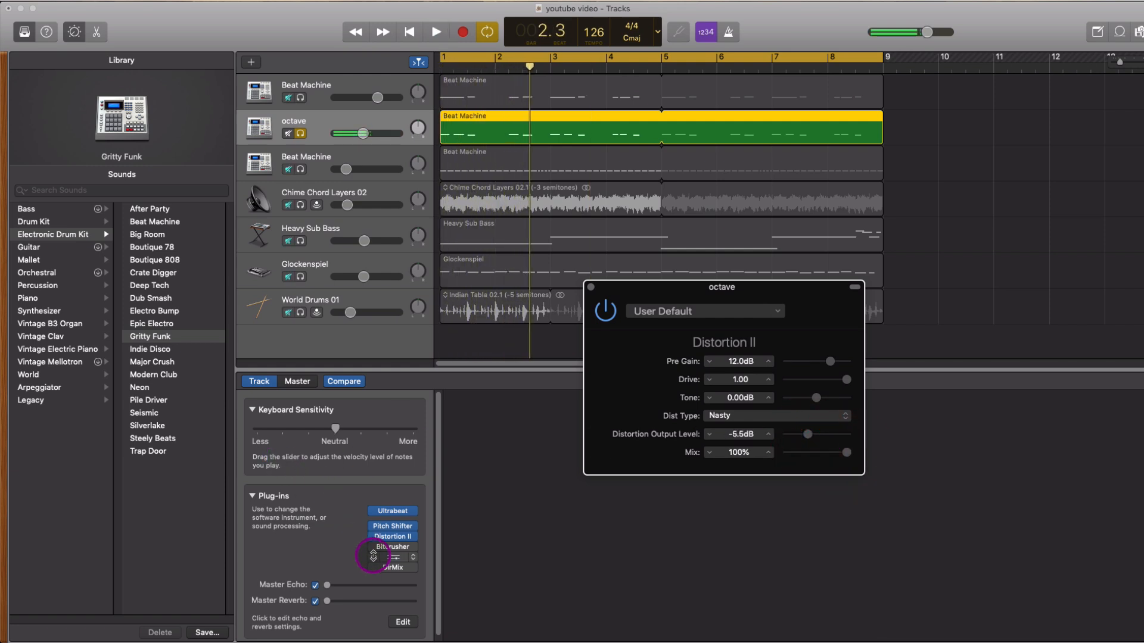
left_click(374, 548)
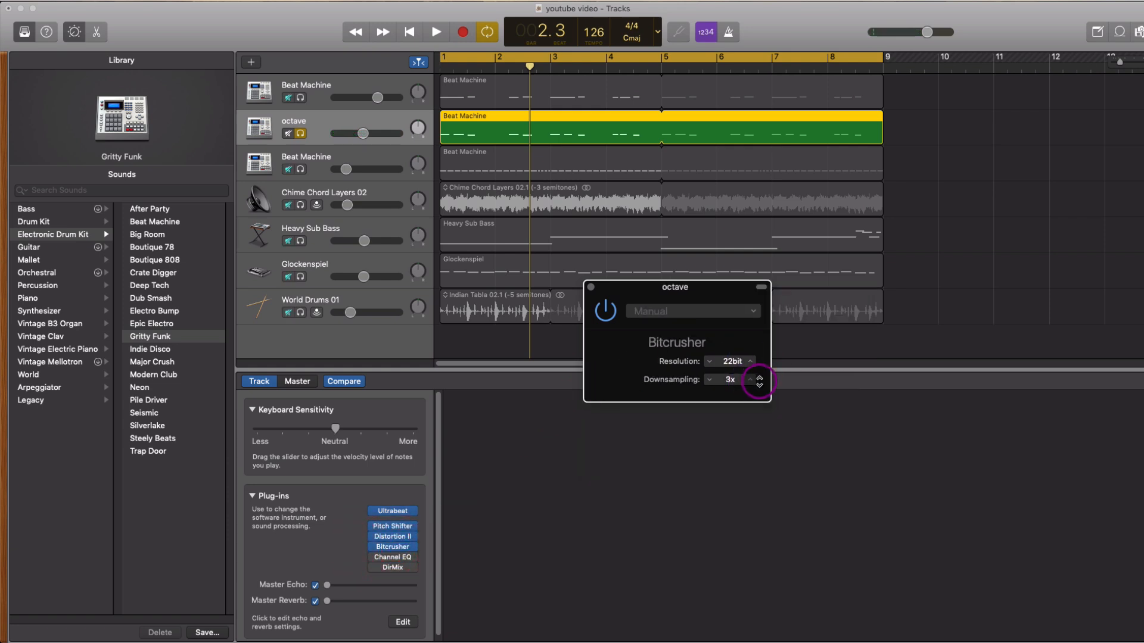
left_click_drag(771, 381, 869, 384)
key("space")
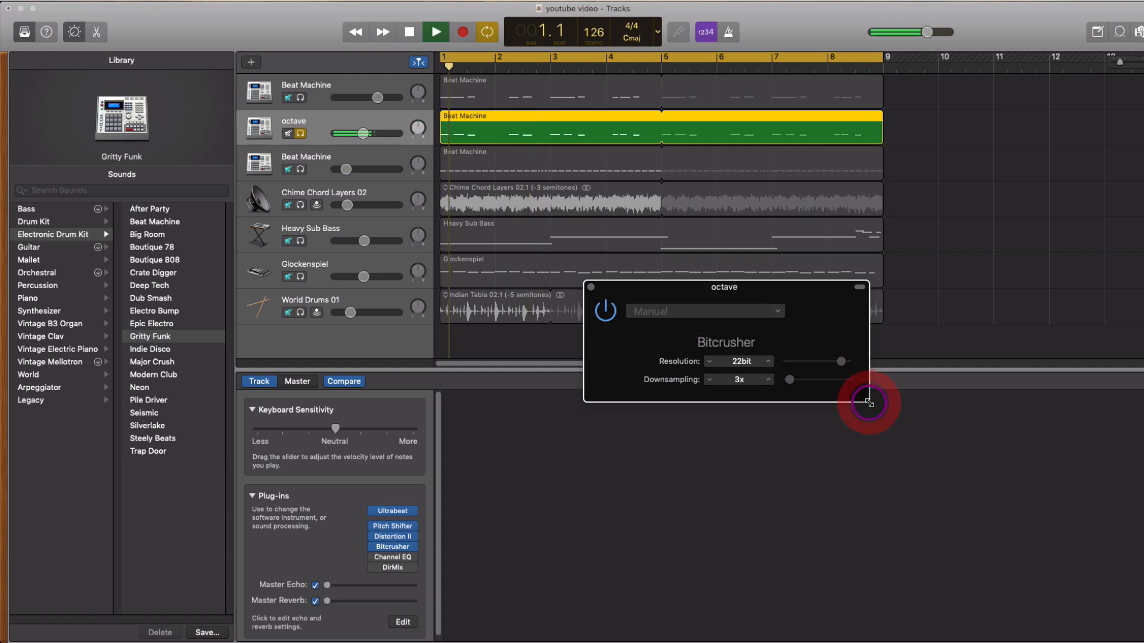
left_click(777, 307)
left_click(785, 291)
key("space")
left_click(589, 287)
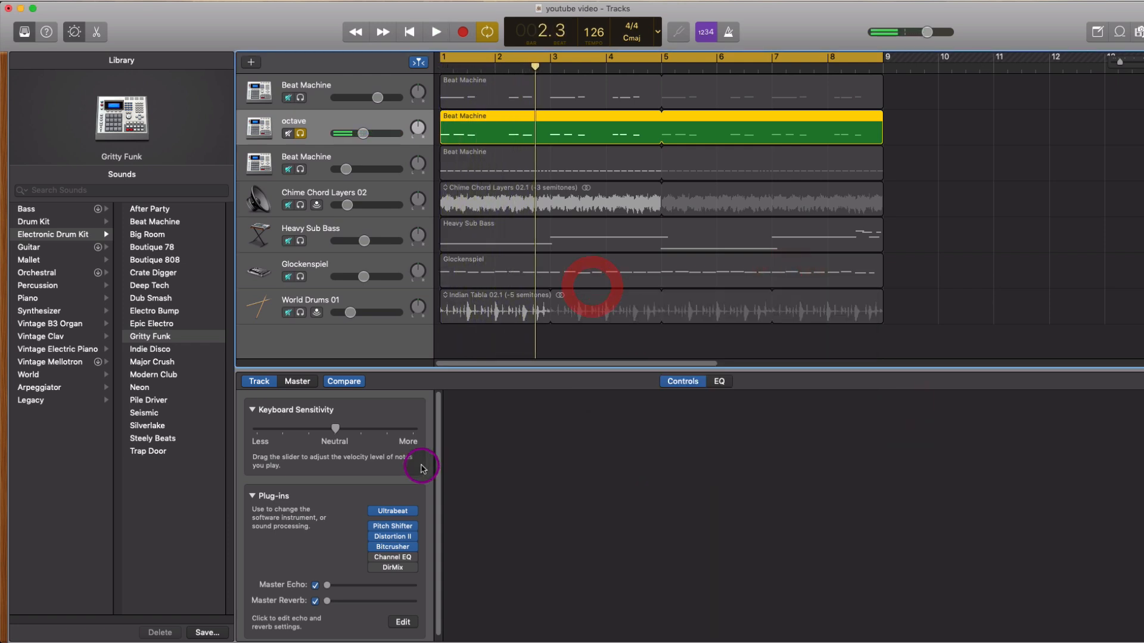
Turn on the octave track's Channel EQ, set the low shelf to +6.5 dB at 79 Hz and the high cut to 5800 Hz, and close it
left_click(374, 558)
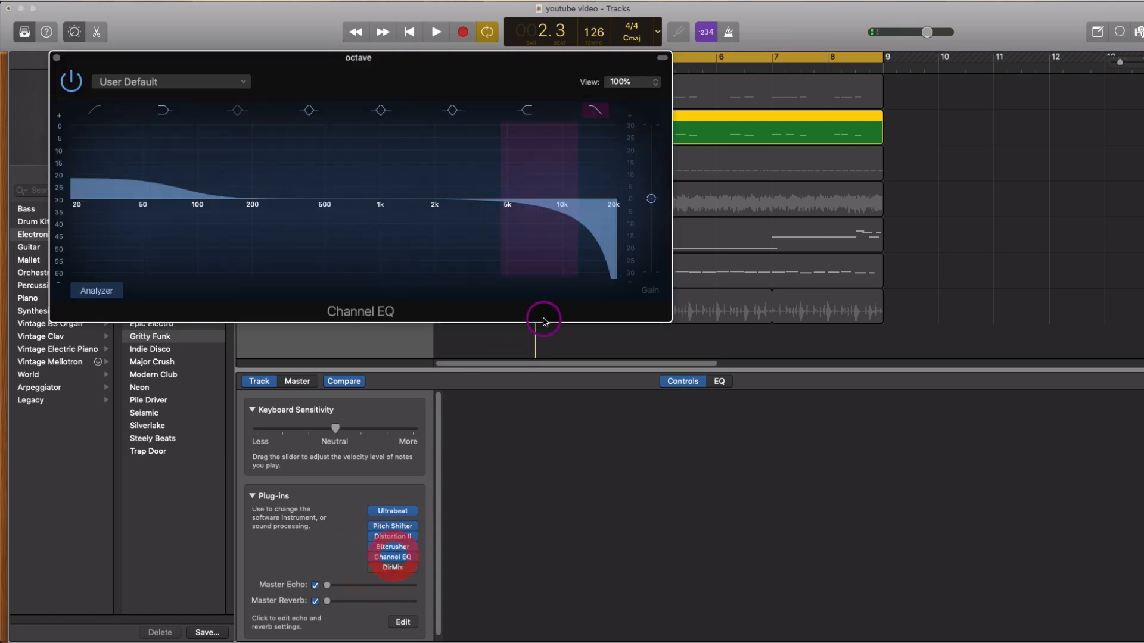
left_click_drag(180, 193, 179, 201)
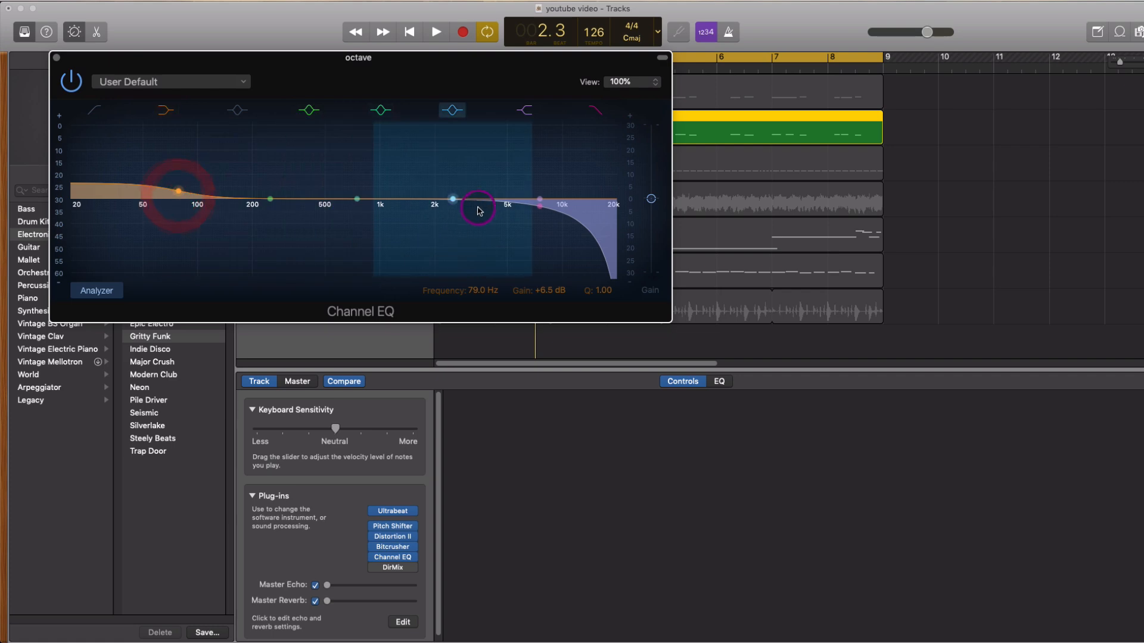
left_click_drag(540, 205, 510, 210)
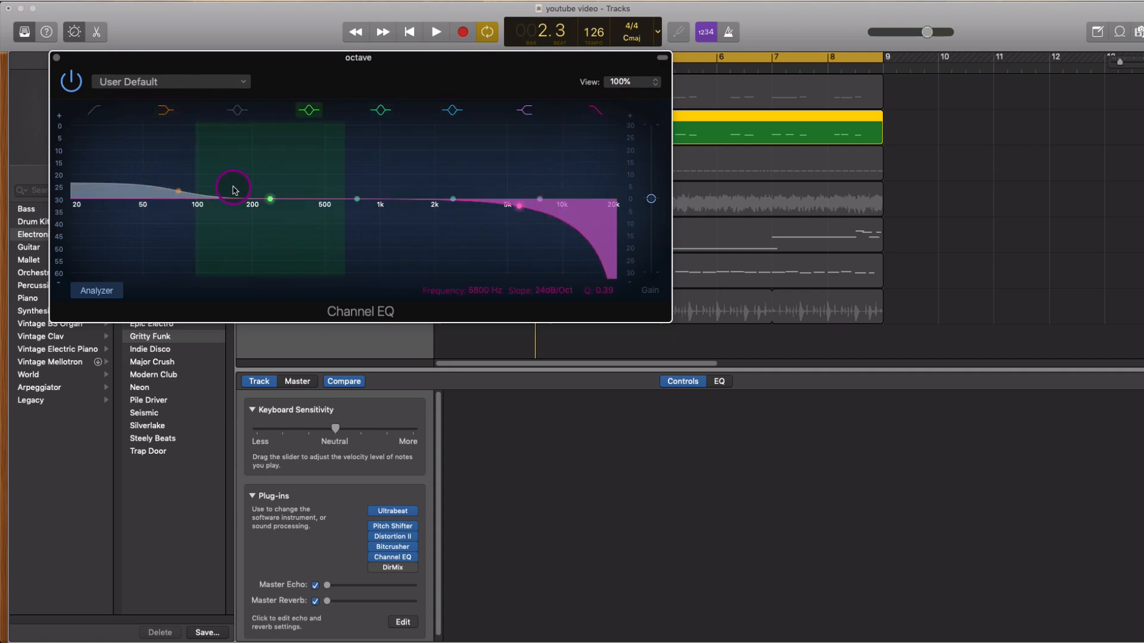
left_click(57, 58)
Turn on DirMix on the octave track, keep Direction Mixer as the selected Imaging plug-in, and open its settings
left_click(374, 568)
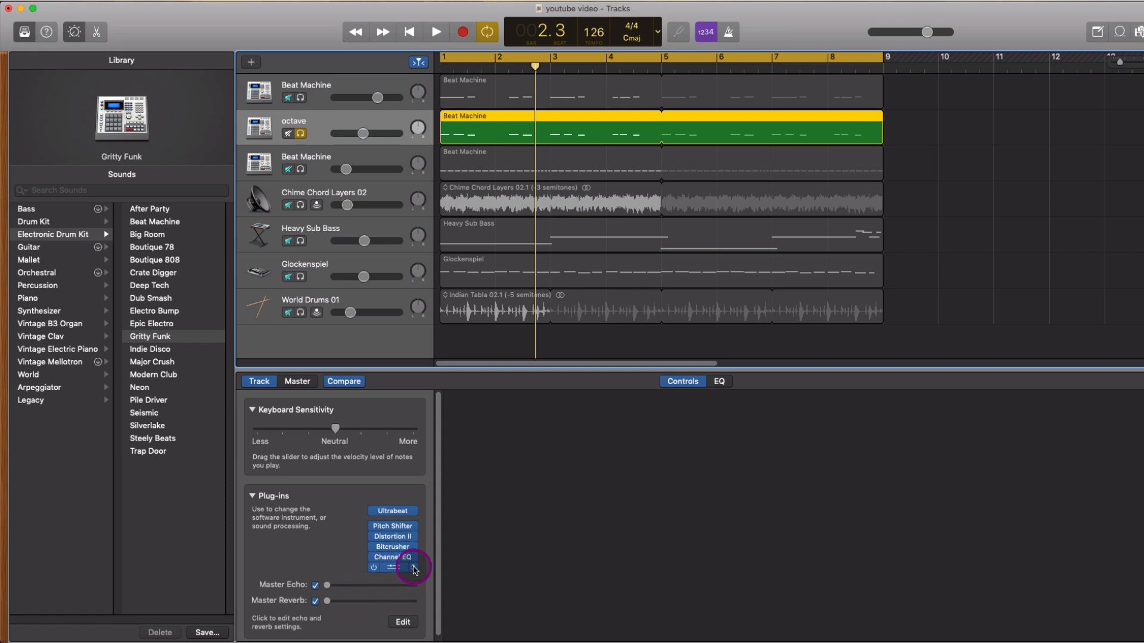
left_click(415, 570)
mouse_move(417, 567)
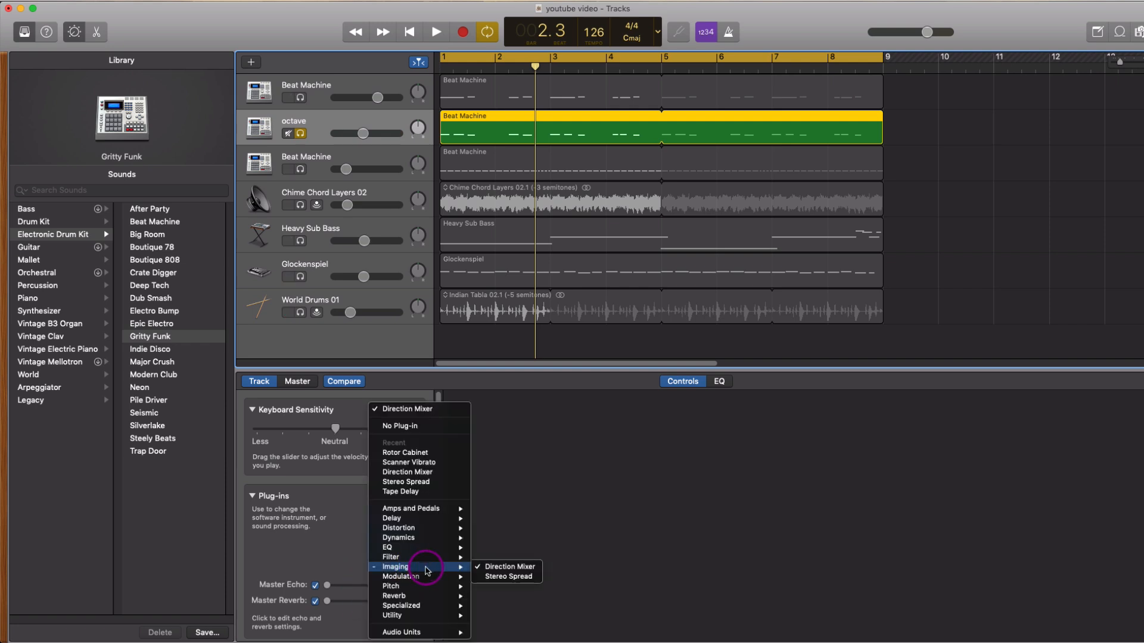
left_click(515, 567)
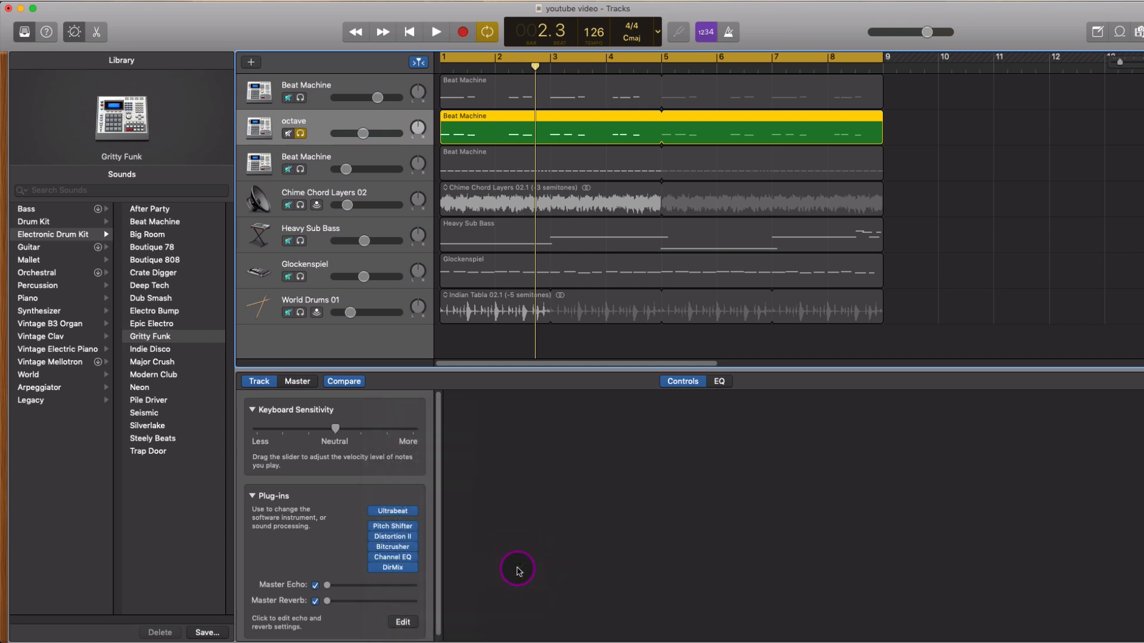
left_click(393, 567)
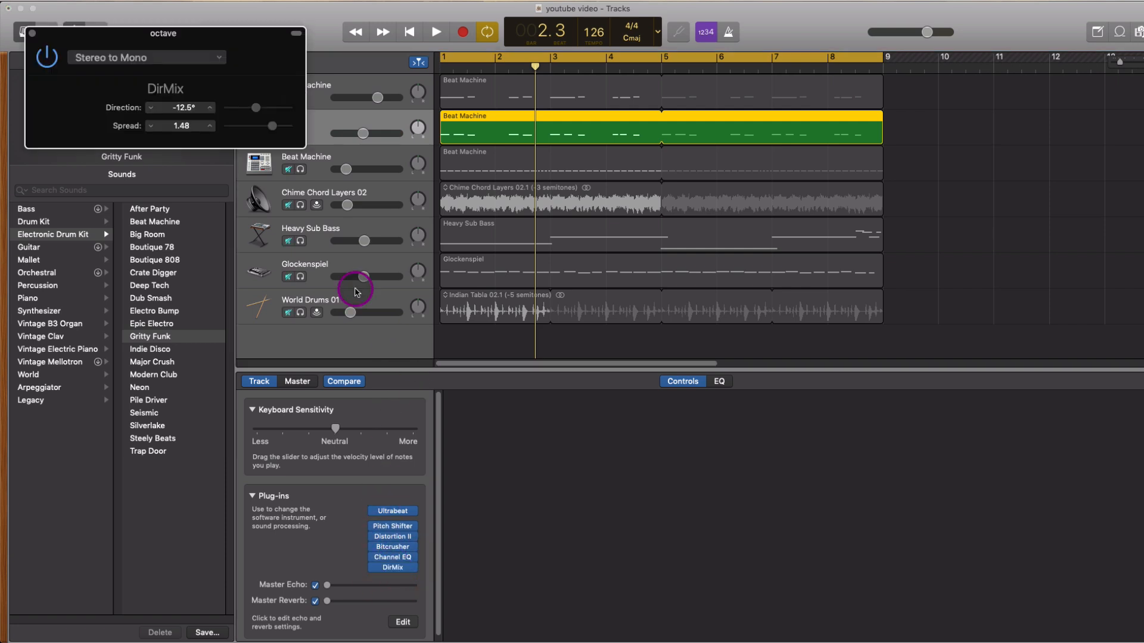
Keep DirMix on the Stereo to Mono setting, set Direction to -9.0° and Spread to 1.54, and play the octave track
left_click_drag(241, 34, 491, 338)
left_click(468, 359)
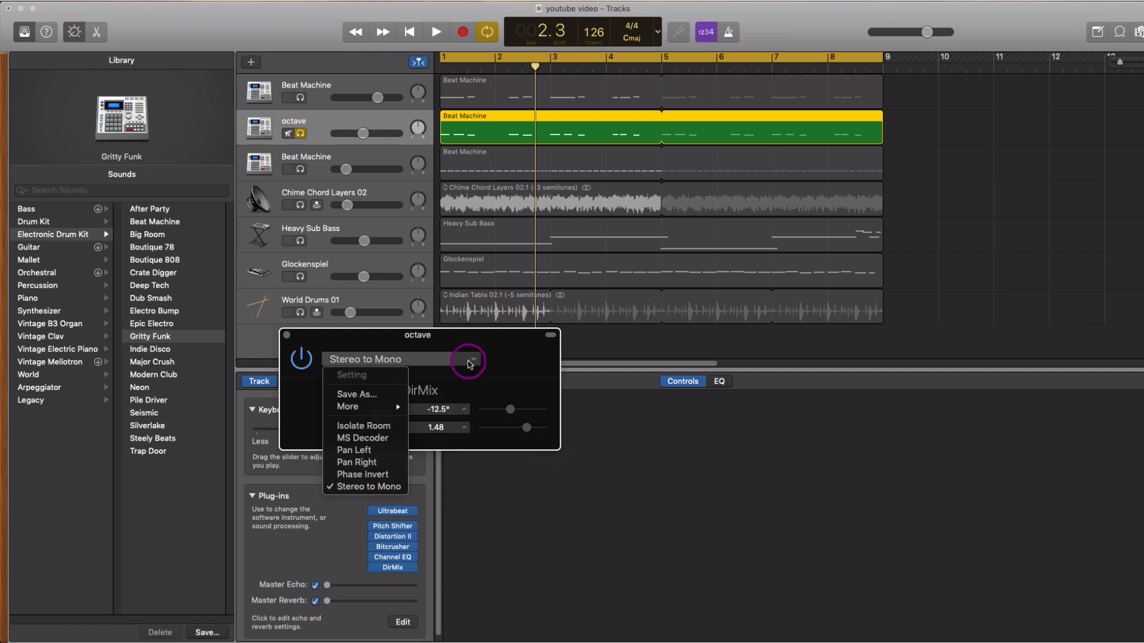
left_click(522, 357)
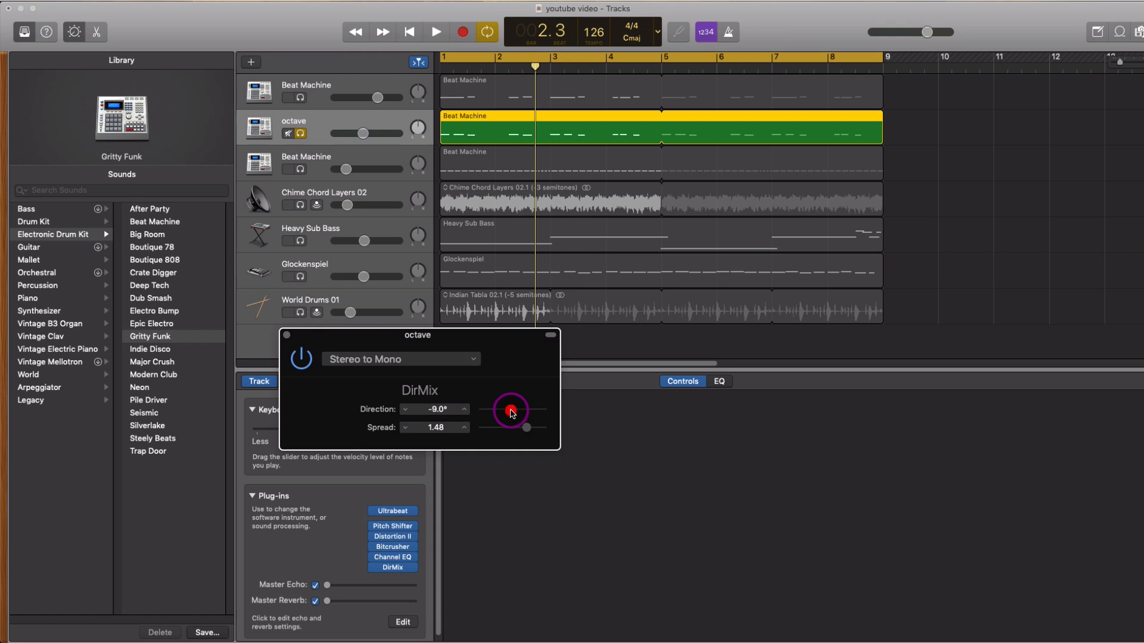
left_click_drag(526, 429, 533, 432)
key("space")
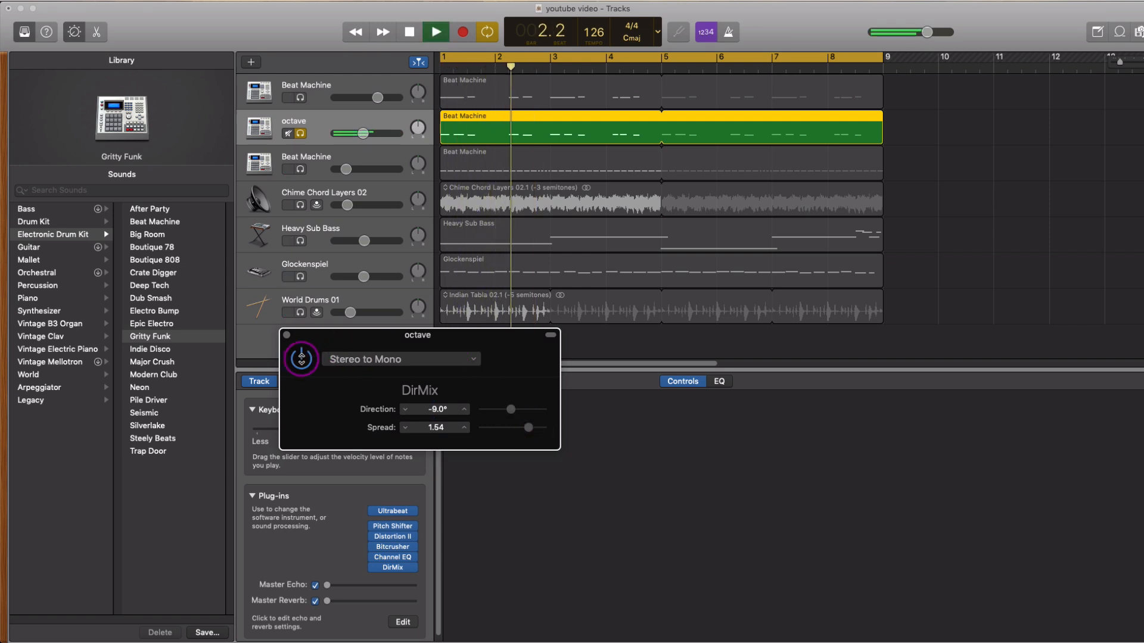
Compare the octave track with DirMix bypassed and active, and set its Spread to 1.56
key("space")
left_click(301, 359)
key("space")
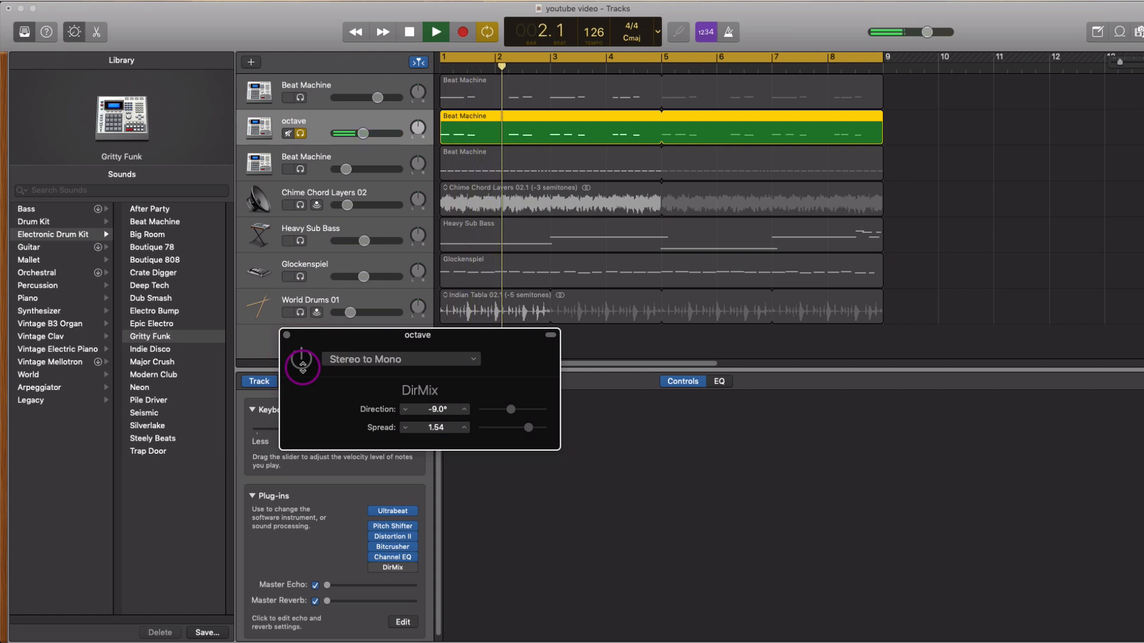
key("space")
left_click(303, 361)
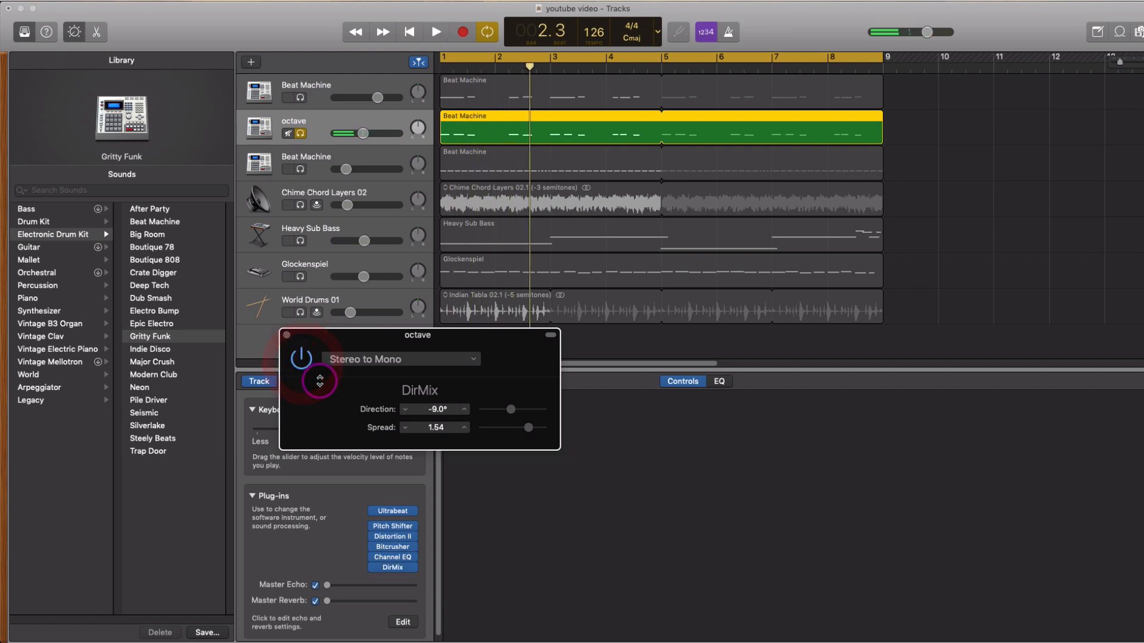
key("space")
left_click_drag(528, 427, 529, 428)
key("space")
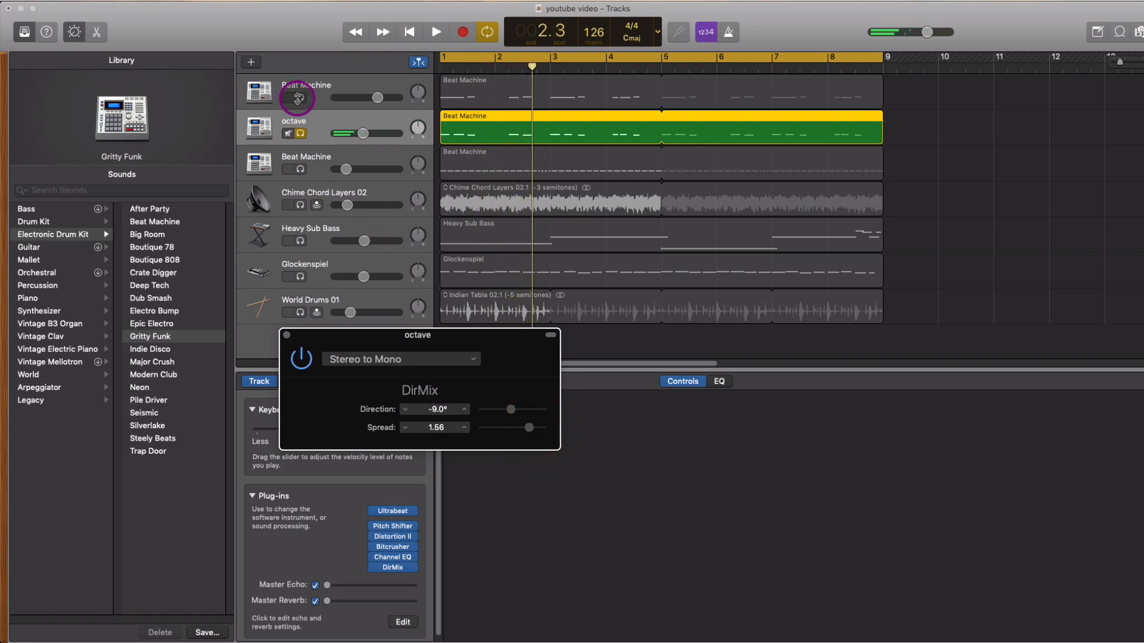
Solo the first Beat Machine track alongside octave, play both, slightly lower octave's volume, and move the DirMix window off the plug-in list
left_click(301, 97)
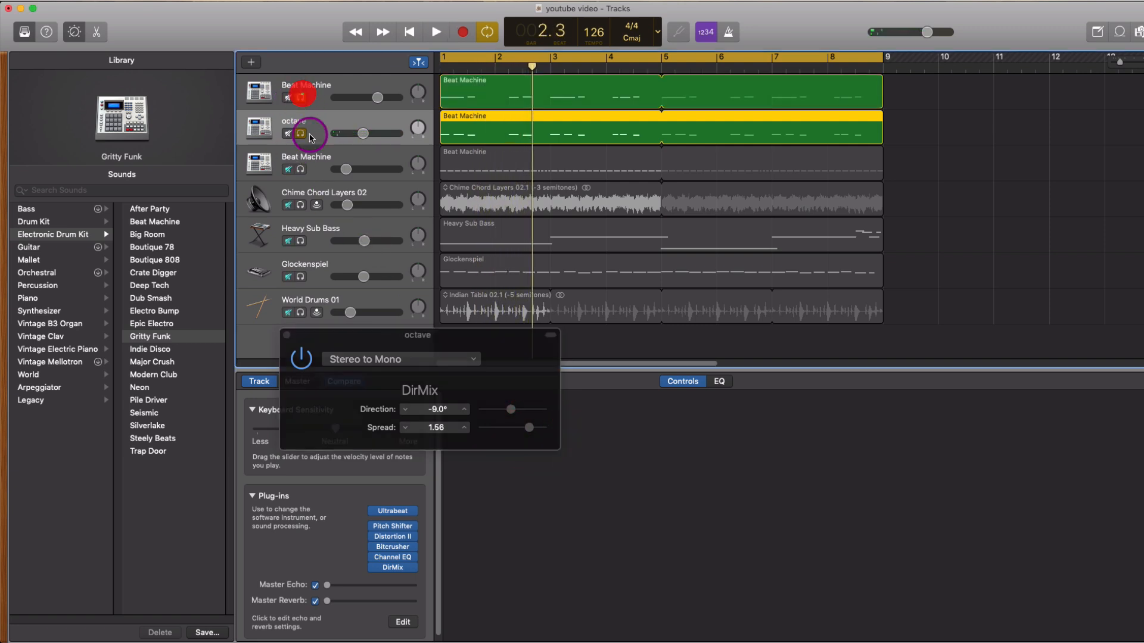
key("space")
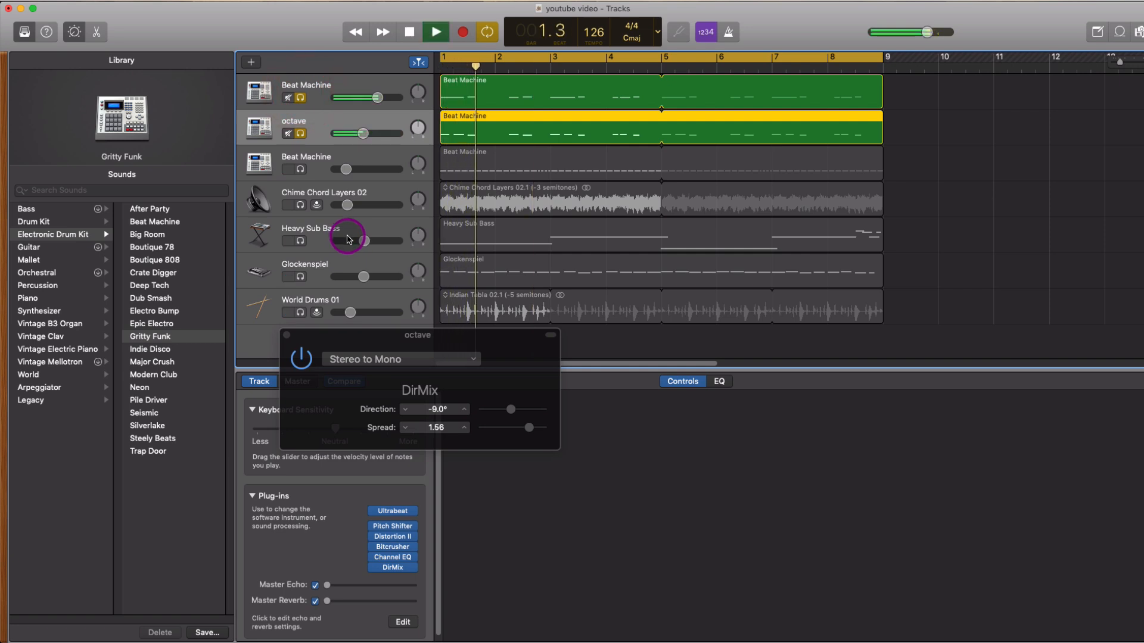
left_click(361, 133)
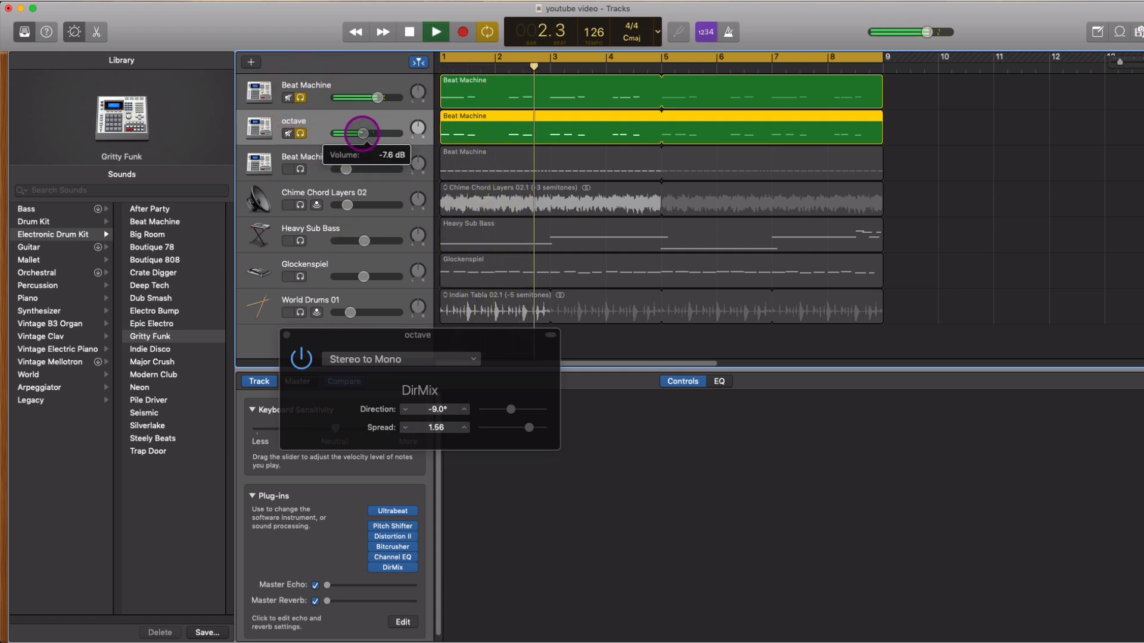
left_click_drag(320, 337, 440, 297)
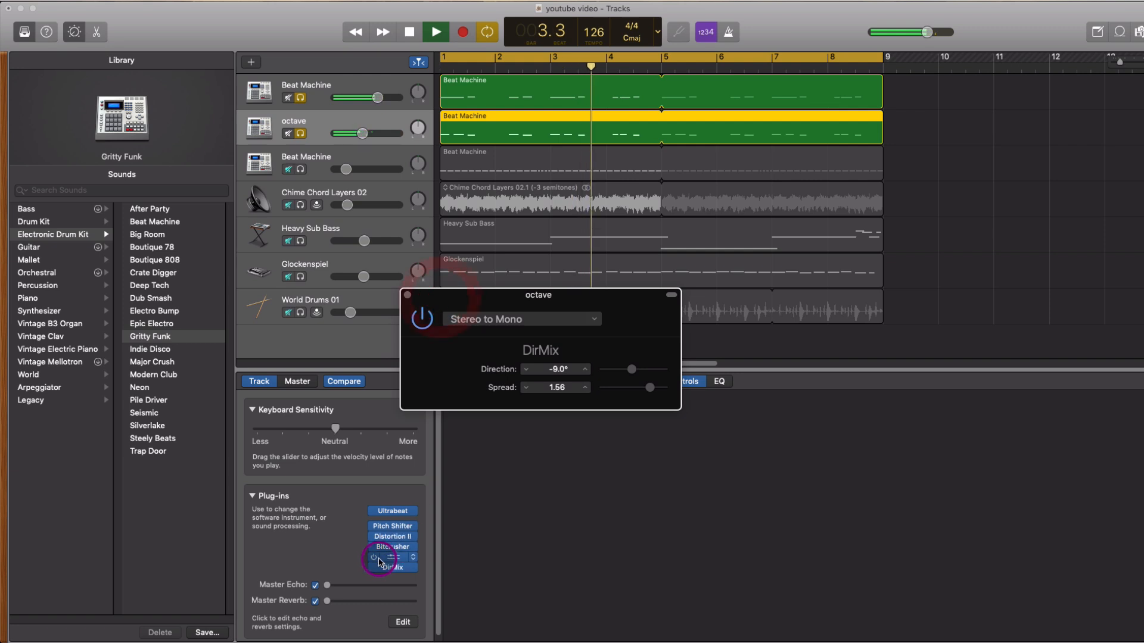
Bypass the octave track's Pitch Shifter, Distortion II, Bitcrusher, Channel EQ and DirMix, listen without them, and turn all five on again
left_click_drag(373, 567, 377, 528)
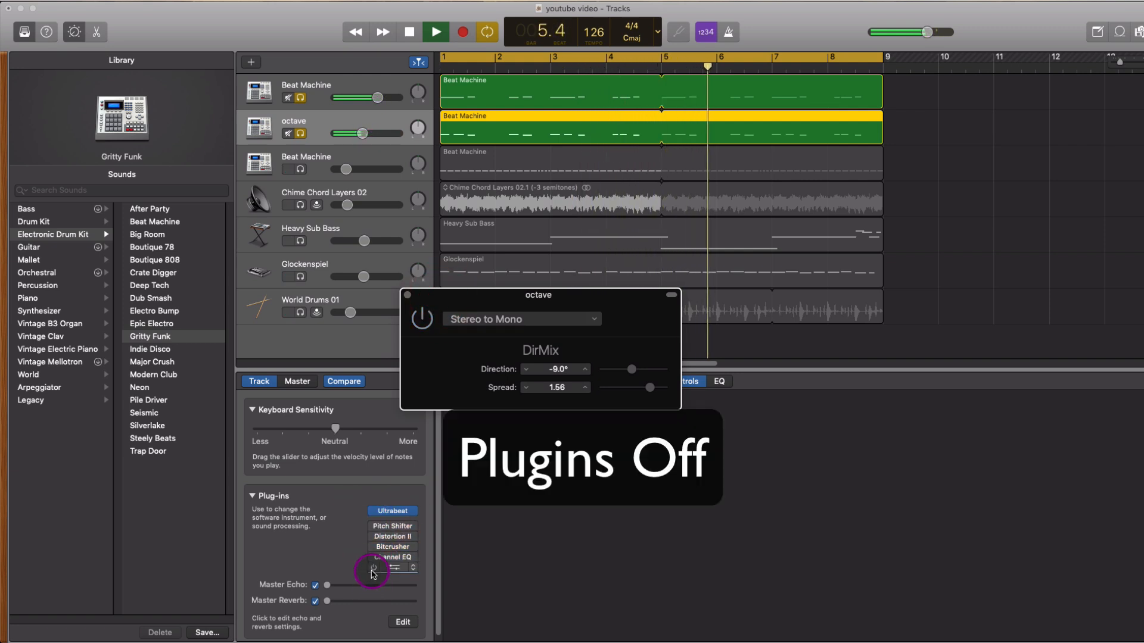
key("space")
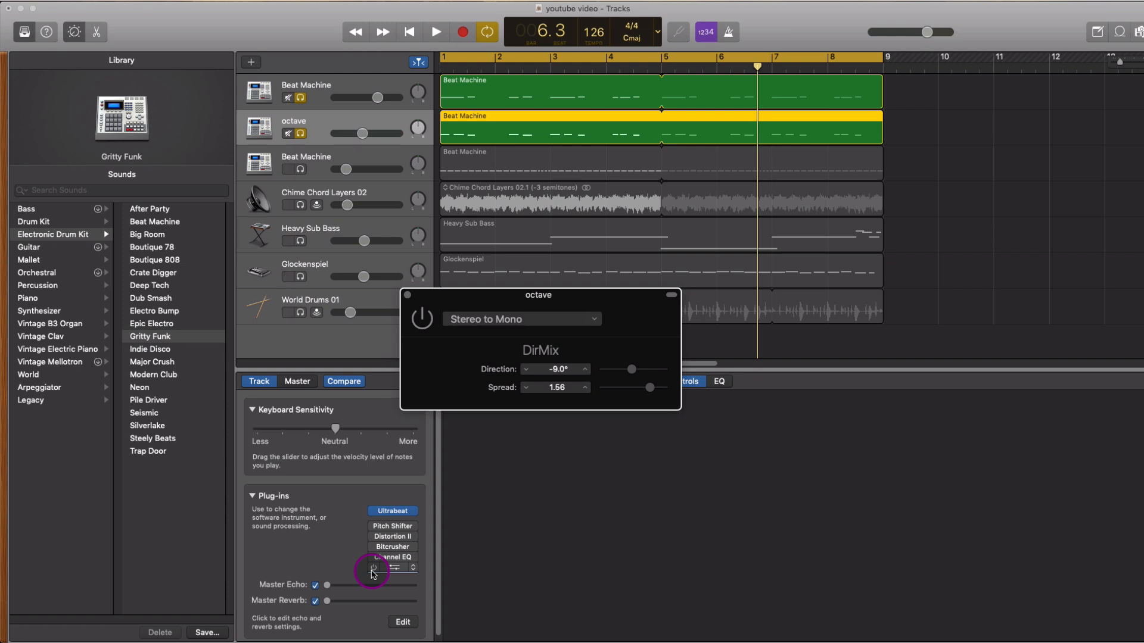
left_click(373, 567)
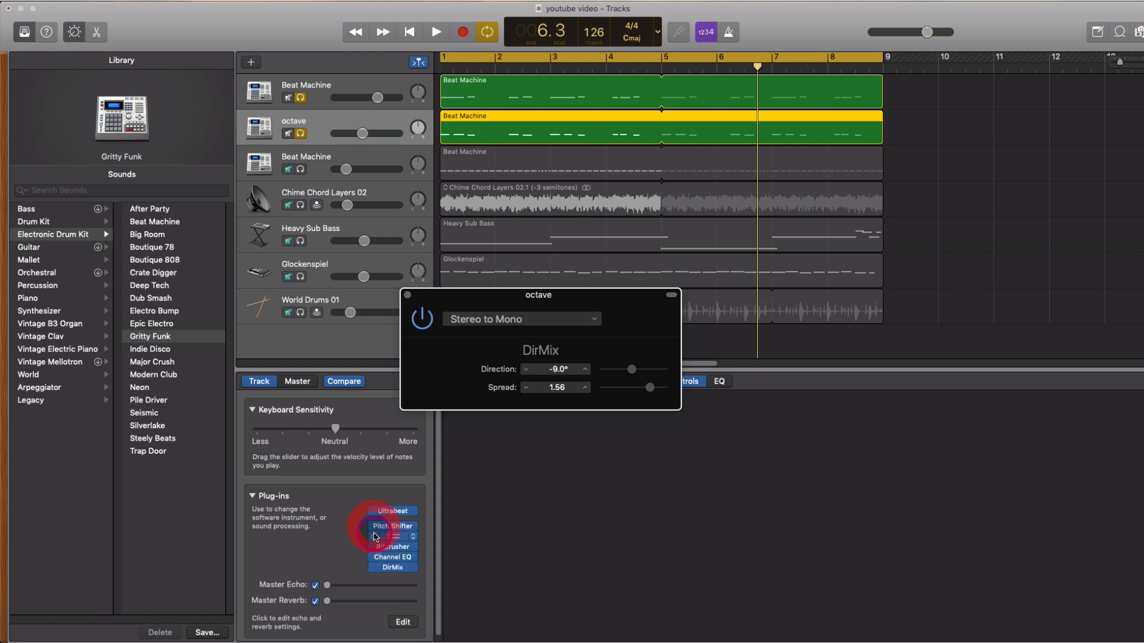
Play both soloed tracks with the effects on and slightly lower the volumes of octave and the first Beat Machine track
key("space")
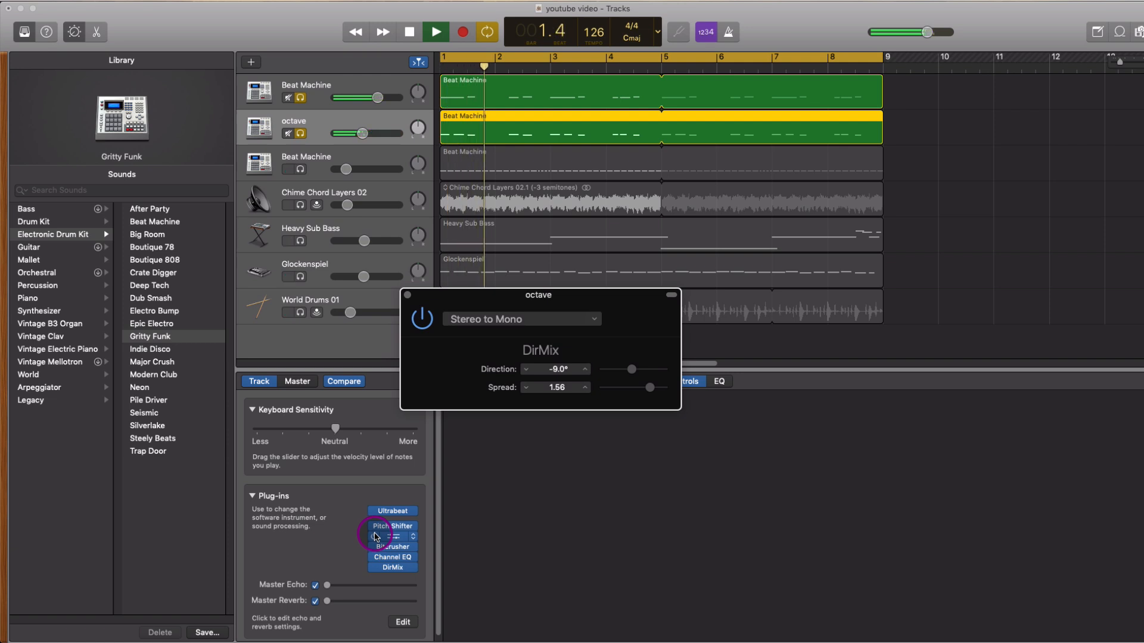
left_click_drag(363, 133, 374, 98)
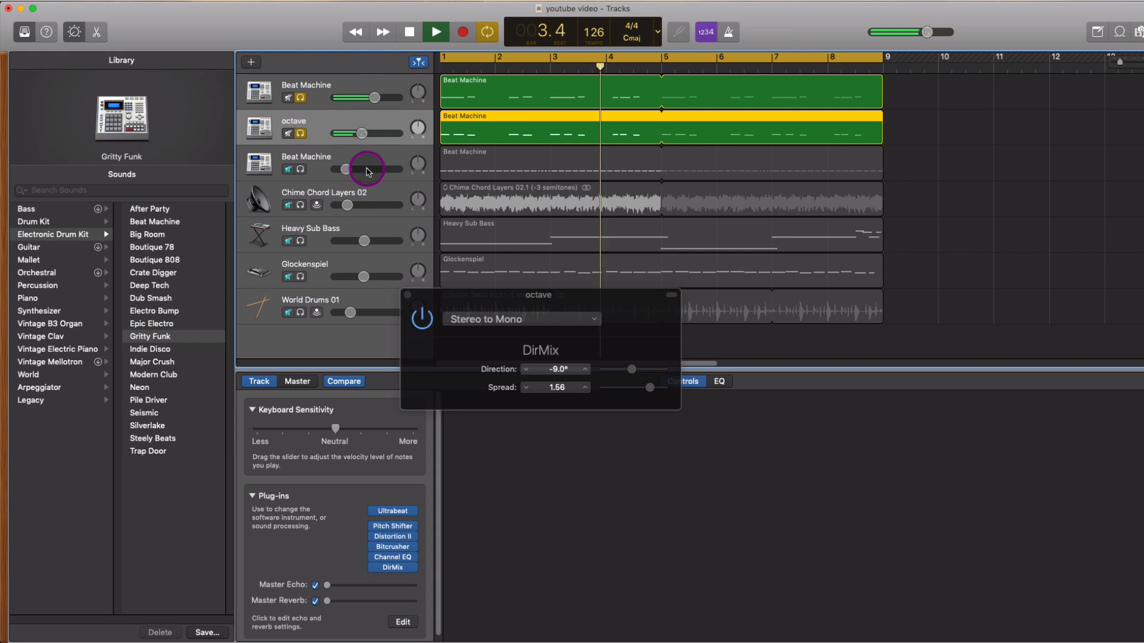
key("space")
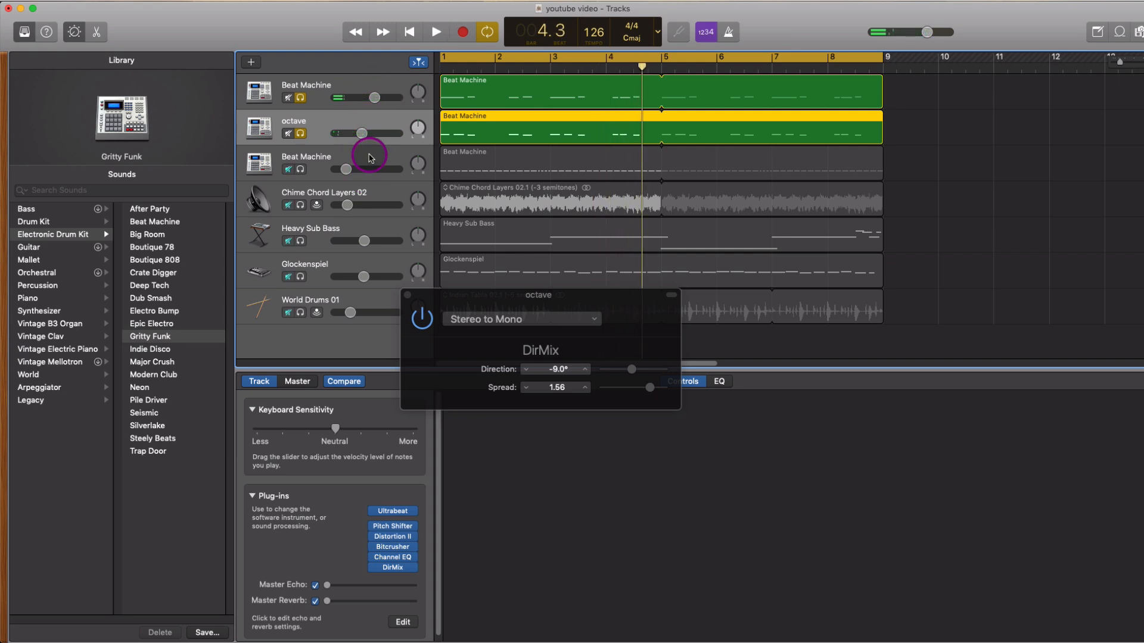
Select the first Beat Machine track, close its Channel EQ window, open its region in the Piano Roll, and audition the highest drum note
left_click(386, 79)
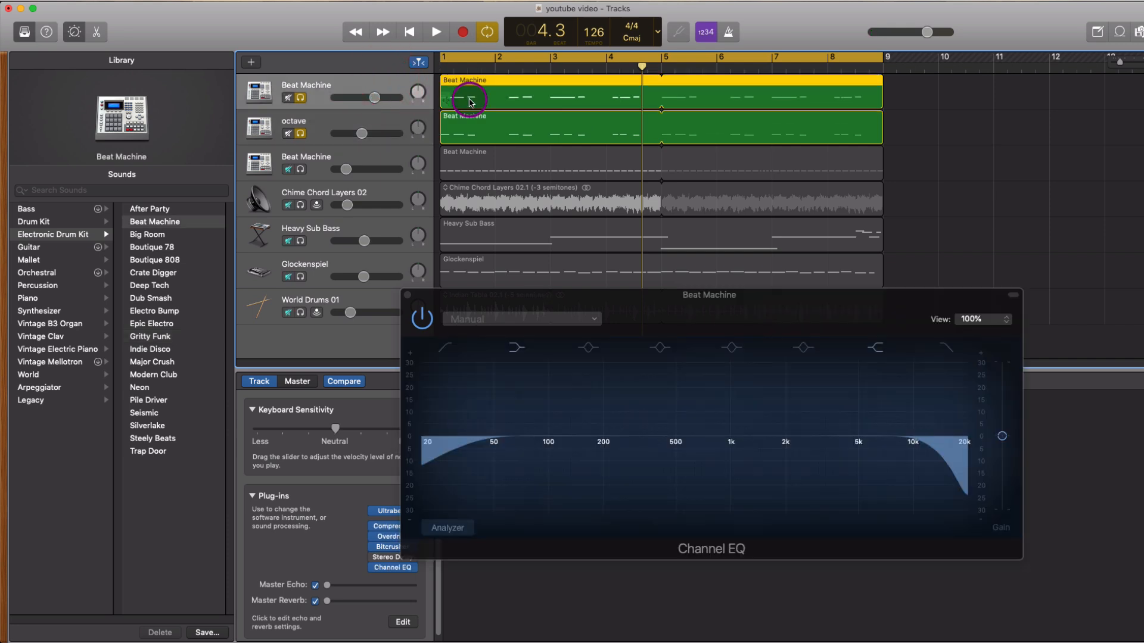
left_click(408, 295)
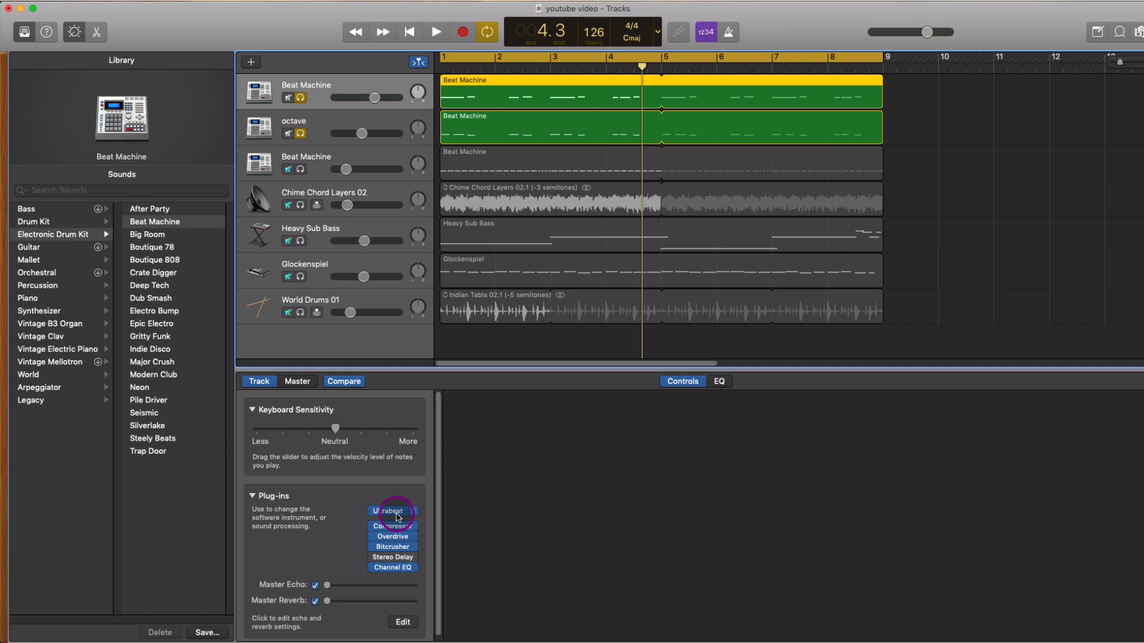
double_click(489, 103)
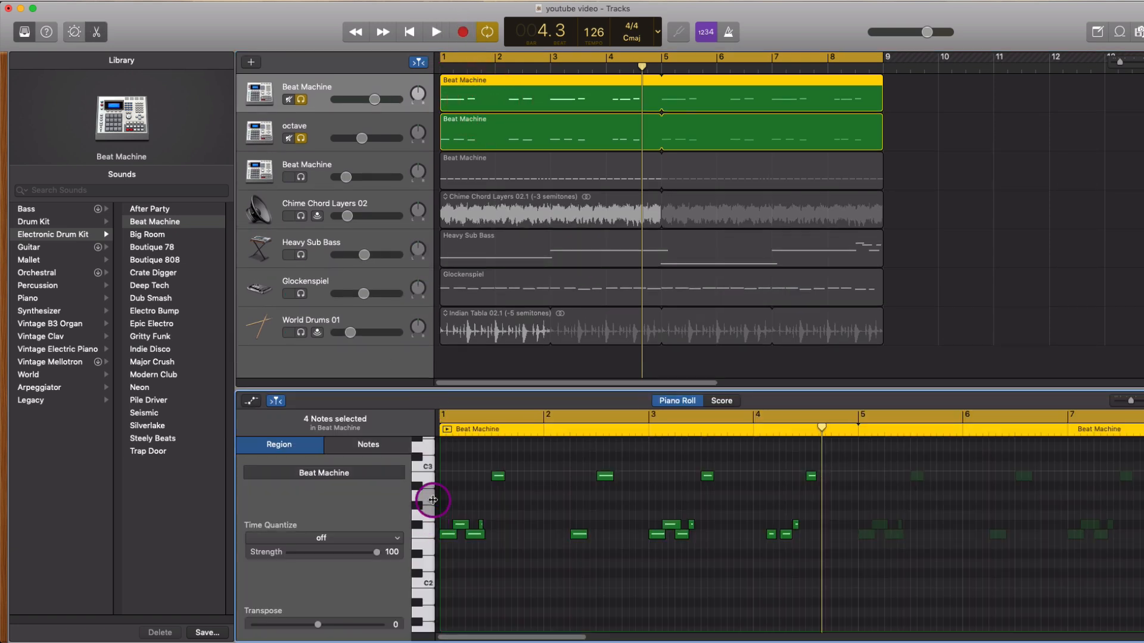
left_click(429, 480)
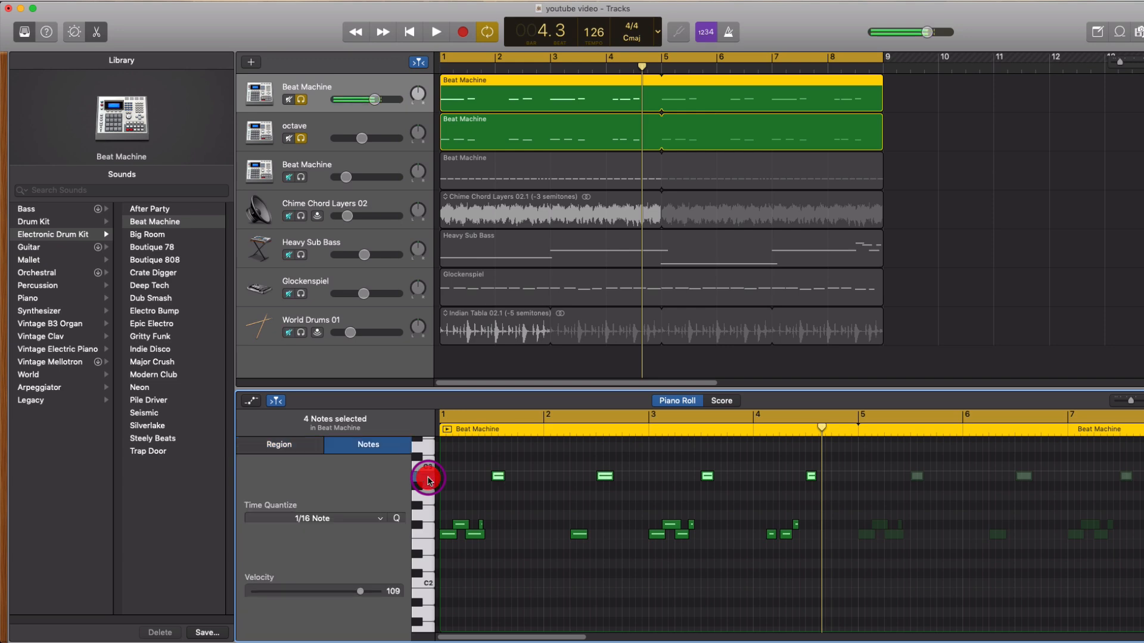
Select all notes in the middle drum row of the first Beat Machine region, set their velocity to 45, and audition the beat
left_click(417, 524)
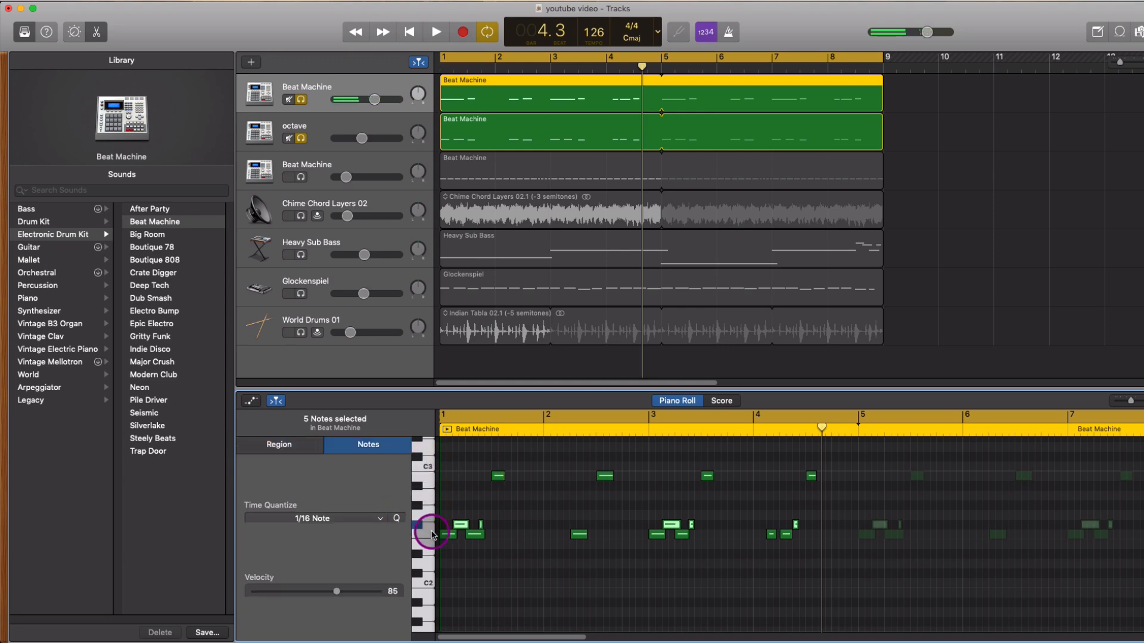
left_click(417, 524)
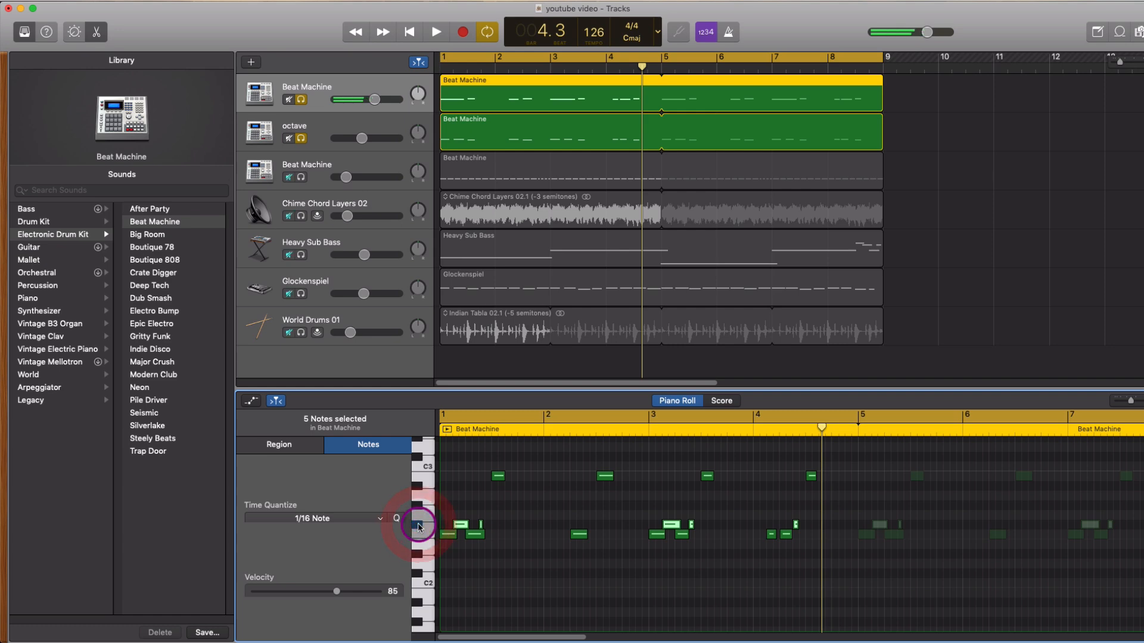
left_click_drag(337, 593, 307, 600)
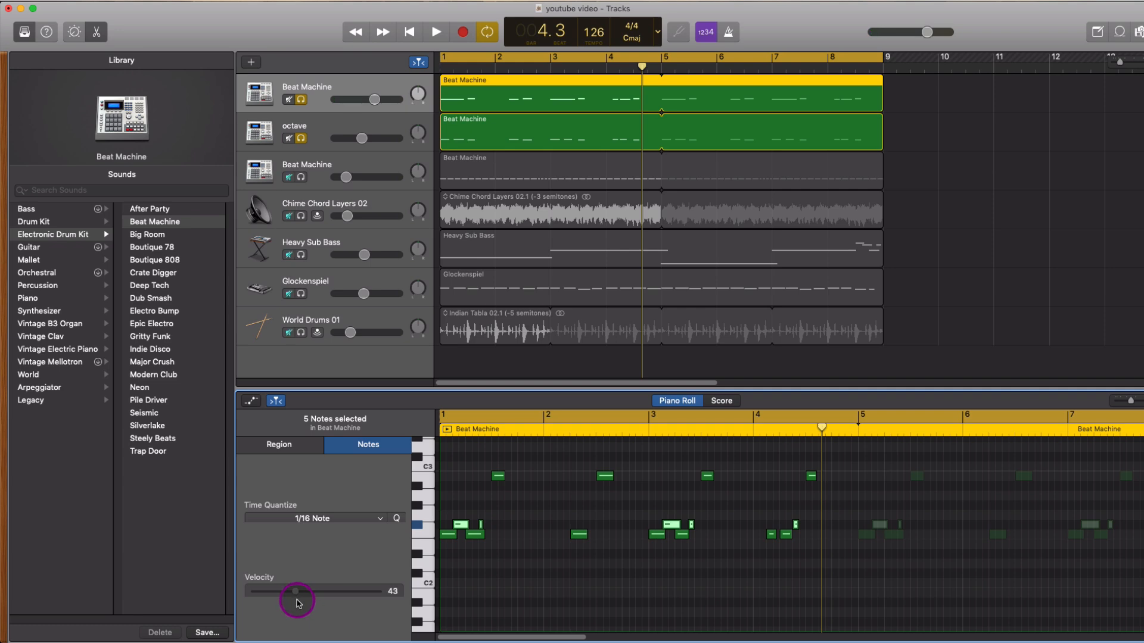
key("space")
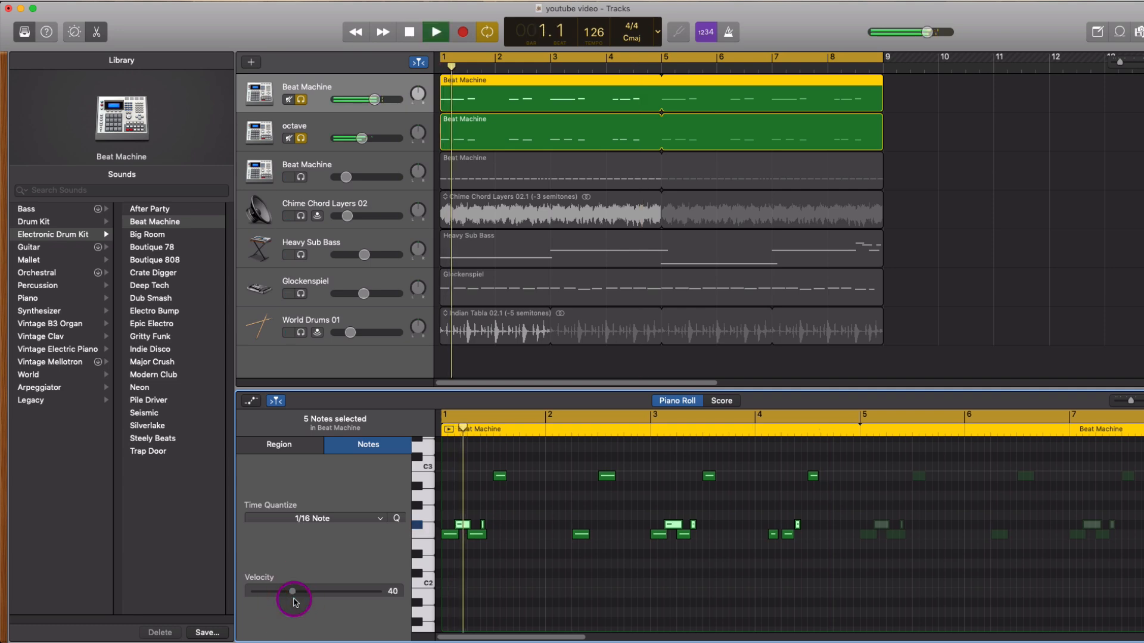
left_click_drag(293, 596, 299, 594)
left_click(368, 443)
key("space")
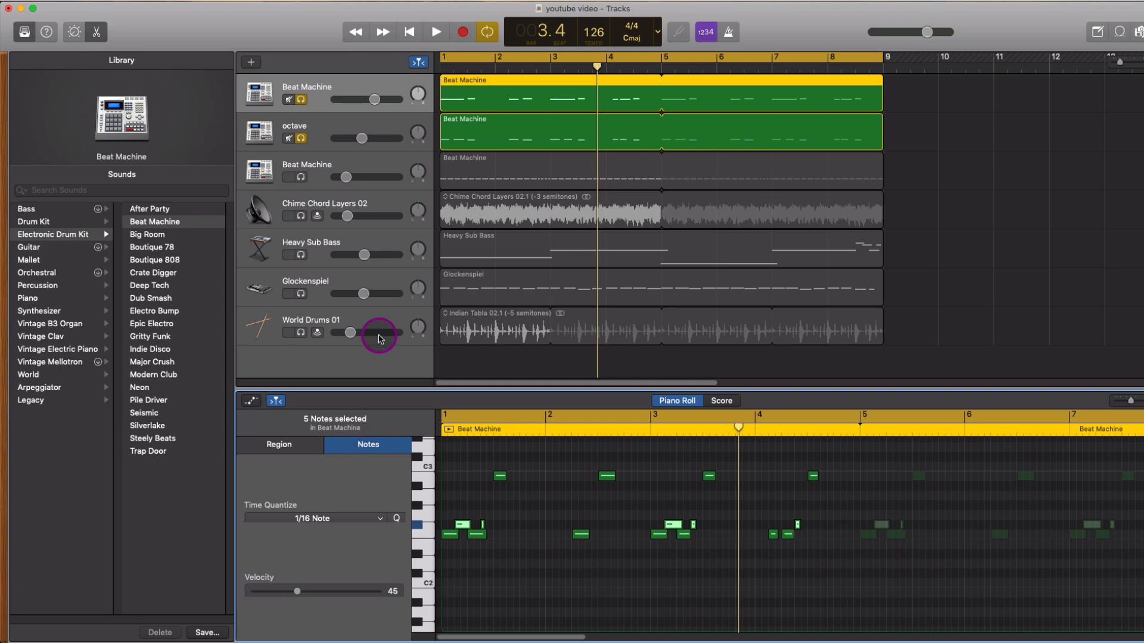
Select the third track, Beat Machine, and solo it together with the first Beat Machine and octave tracks
left_click(393, 168)
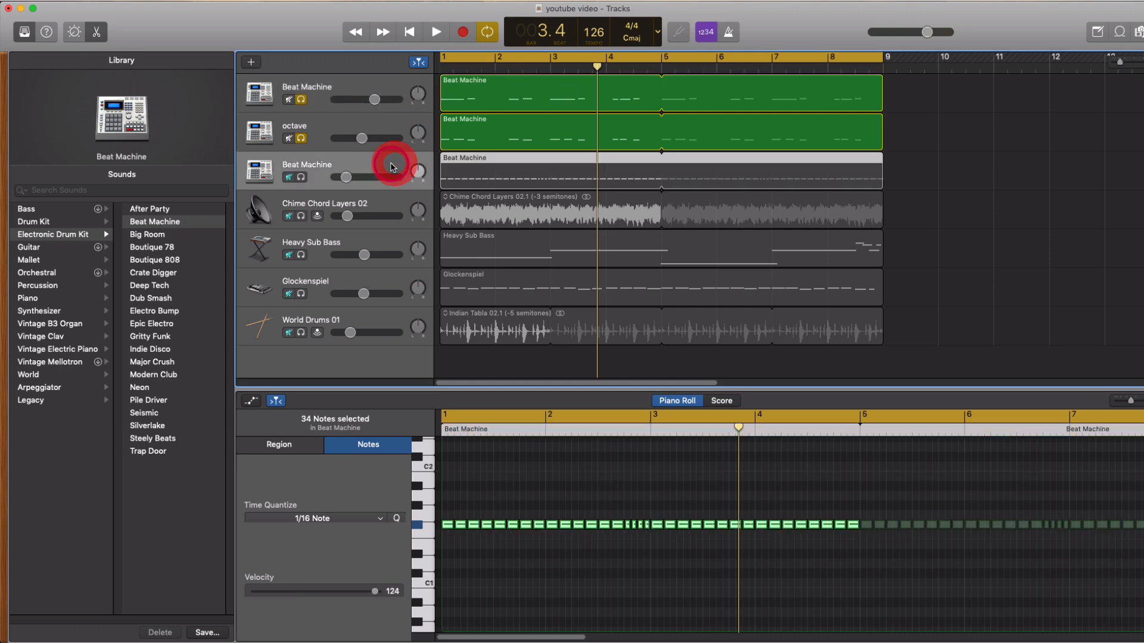
left_click(301, 177)
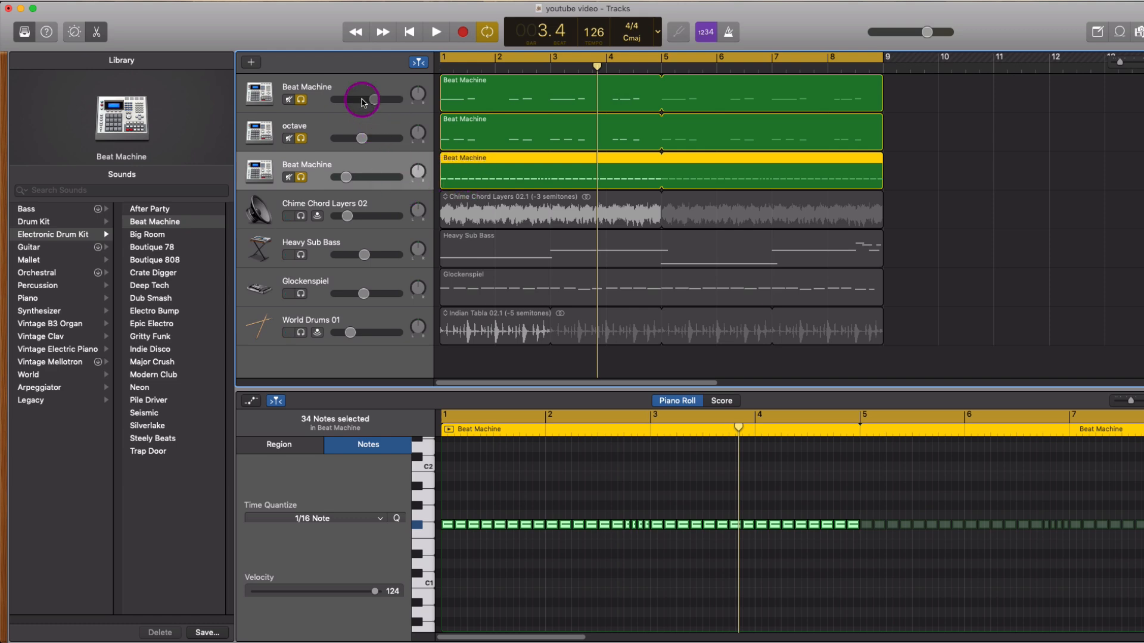
left_click(332, 85)
left_click(340, 163)
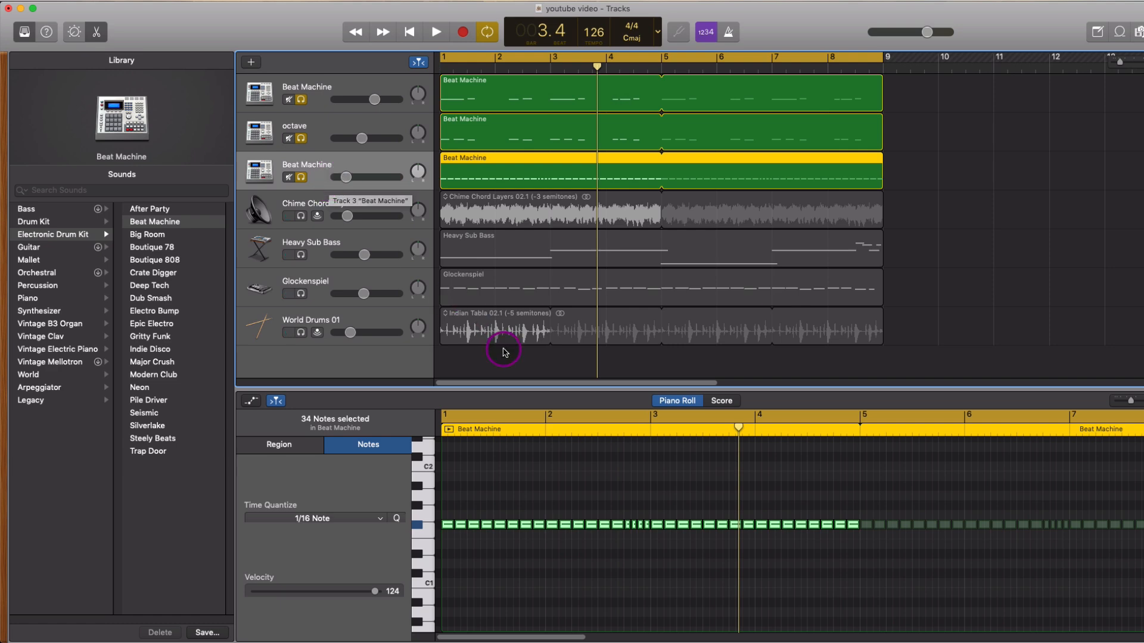
Play the three soloed drum tracks from the start and slightly raise the third track's volume before stopping playback
key("Return")
key("space")
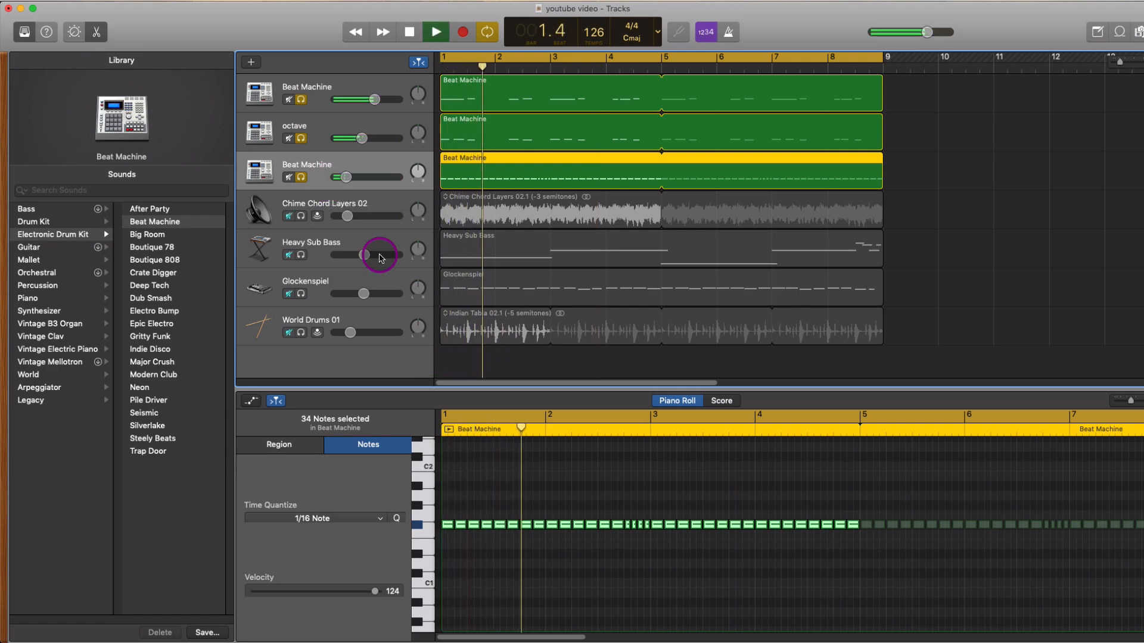
left_click_drag(346, 176, 354, 178)
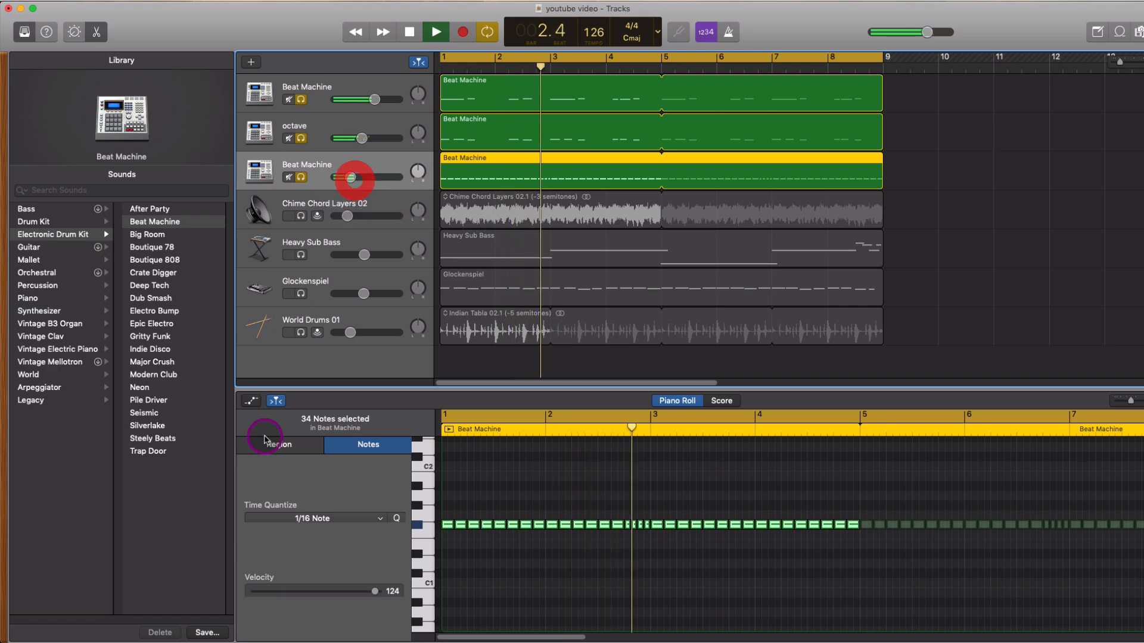
key("space")
Show the third track's Smart Controls, set its Overdrive Drive to 12.75 dB, close the plug-in window, and audition the drums
left_click(73, 34)
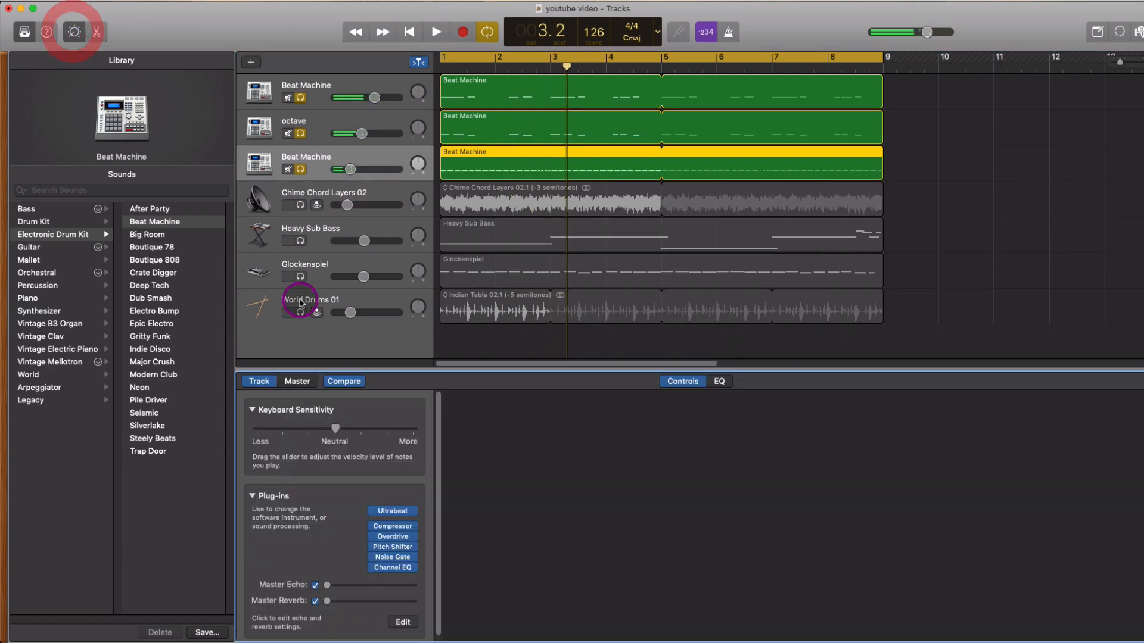
left_click(392, 537)
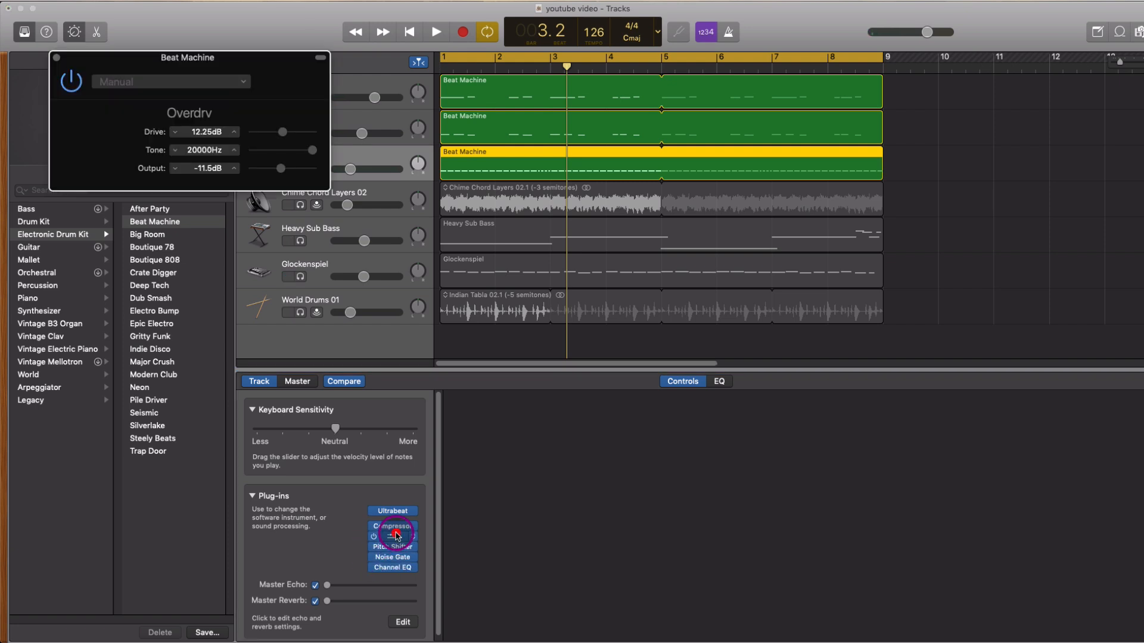
left_click(283, 131)
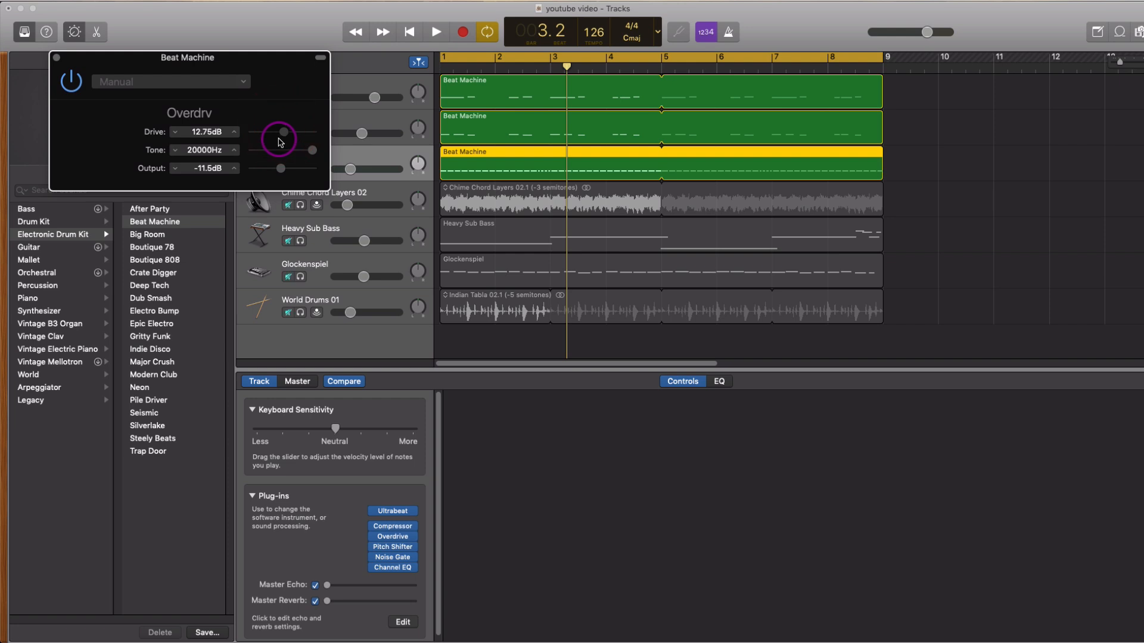
left_click(57, 58)
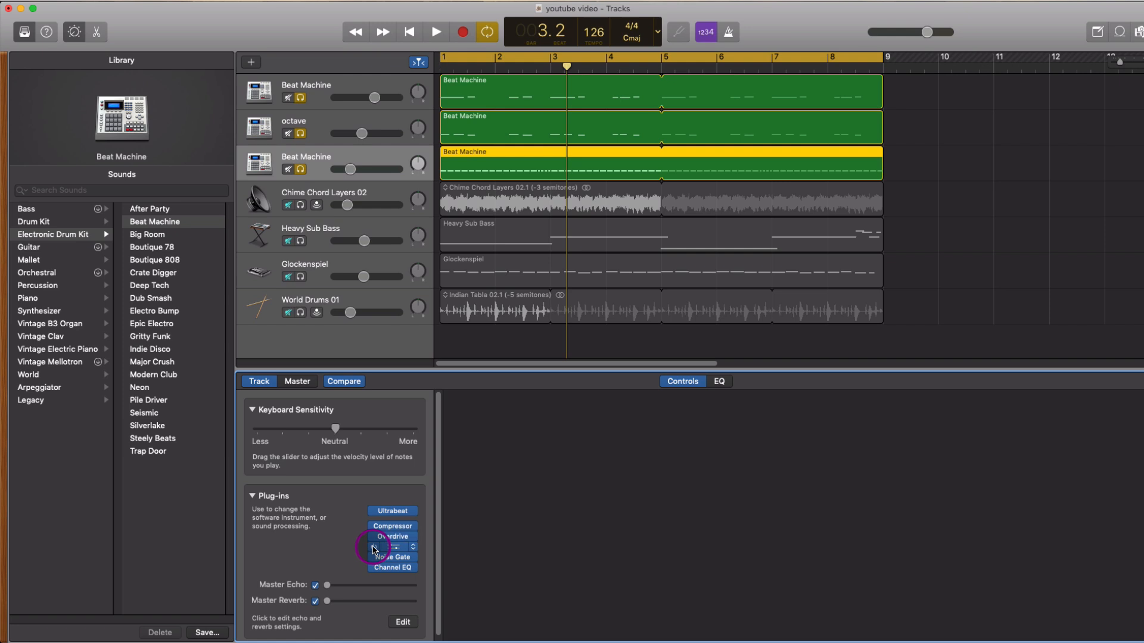
key("space")
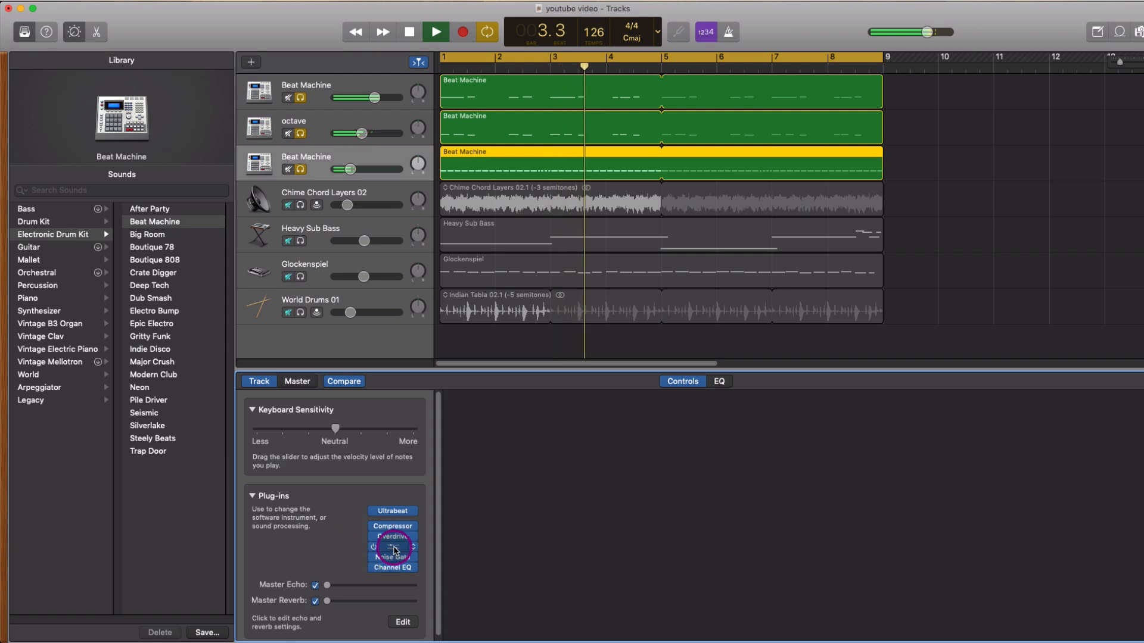
Stop playback, open the third track's Pitch Shifter to view its Semitones and Mix settings, and close it
key("space")
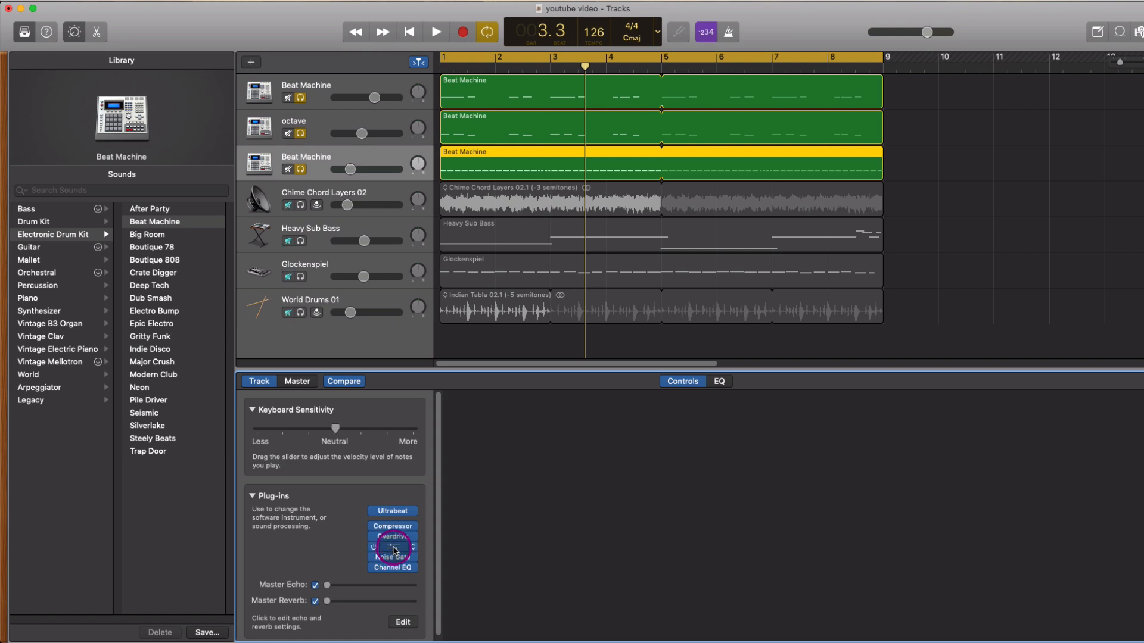
left_click(393, 549)
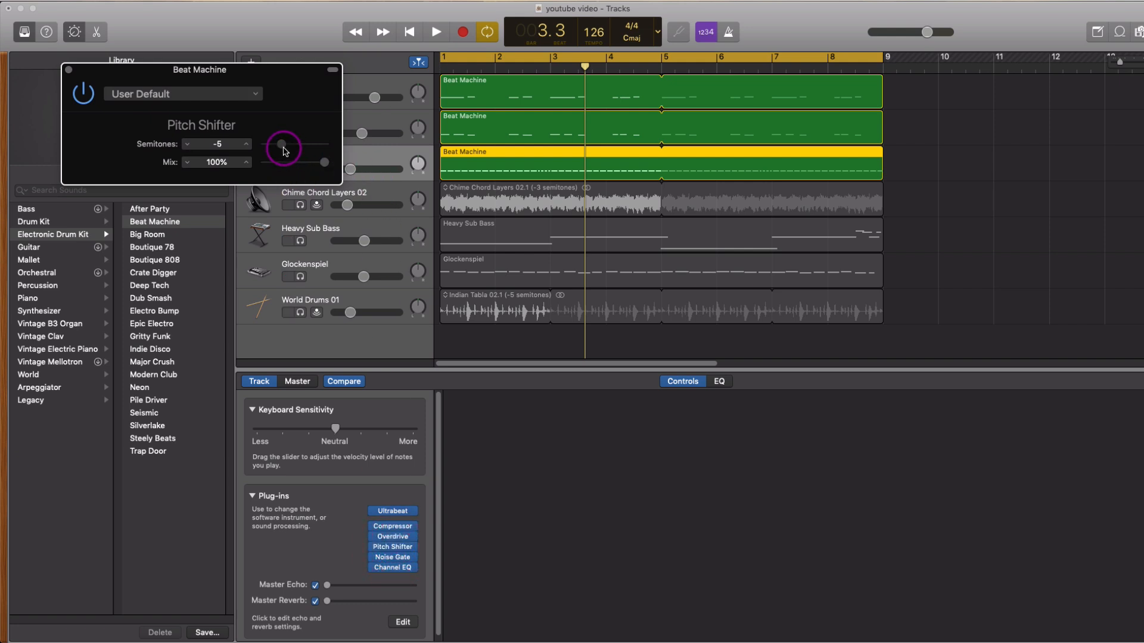
left_click(68, 70)
Open the third track's Noise Gate, compare the drums with the gate off and on, and set its Threshold to -19 dB
left_click(392, 557)
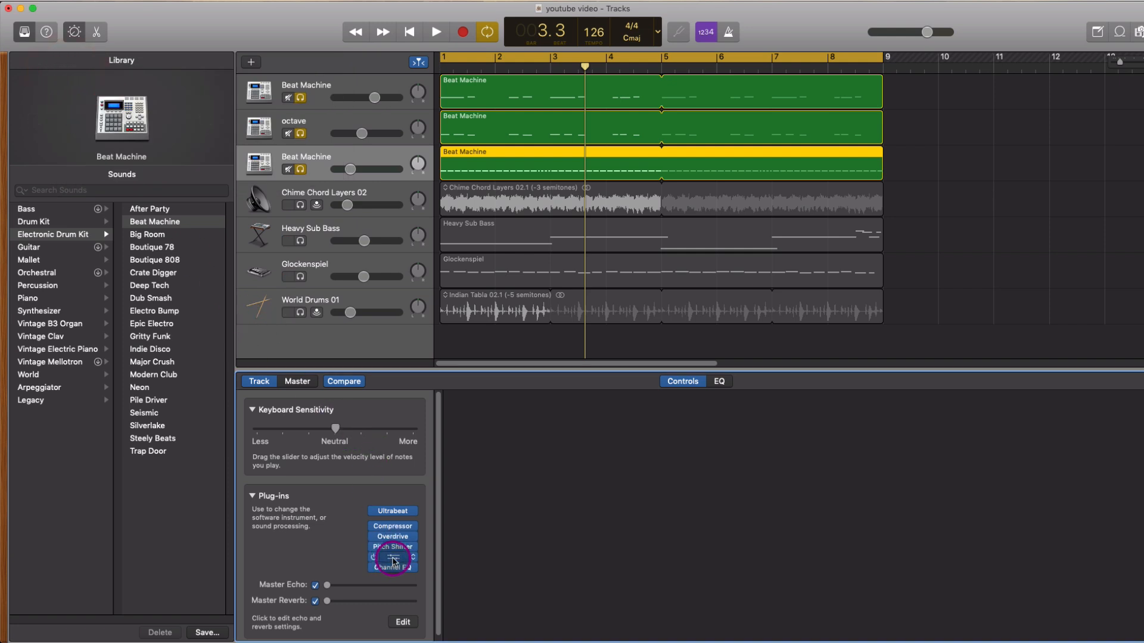
left_click_drag(290, 84, 709, 439)
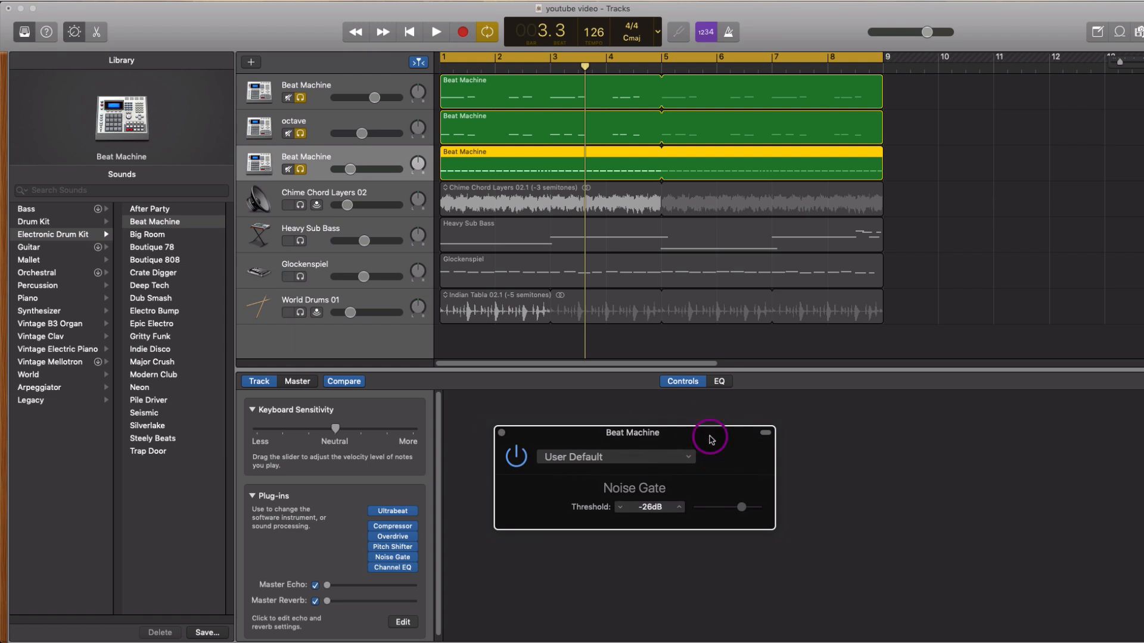
key("Return")
key("space")
left_click(518, 458)
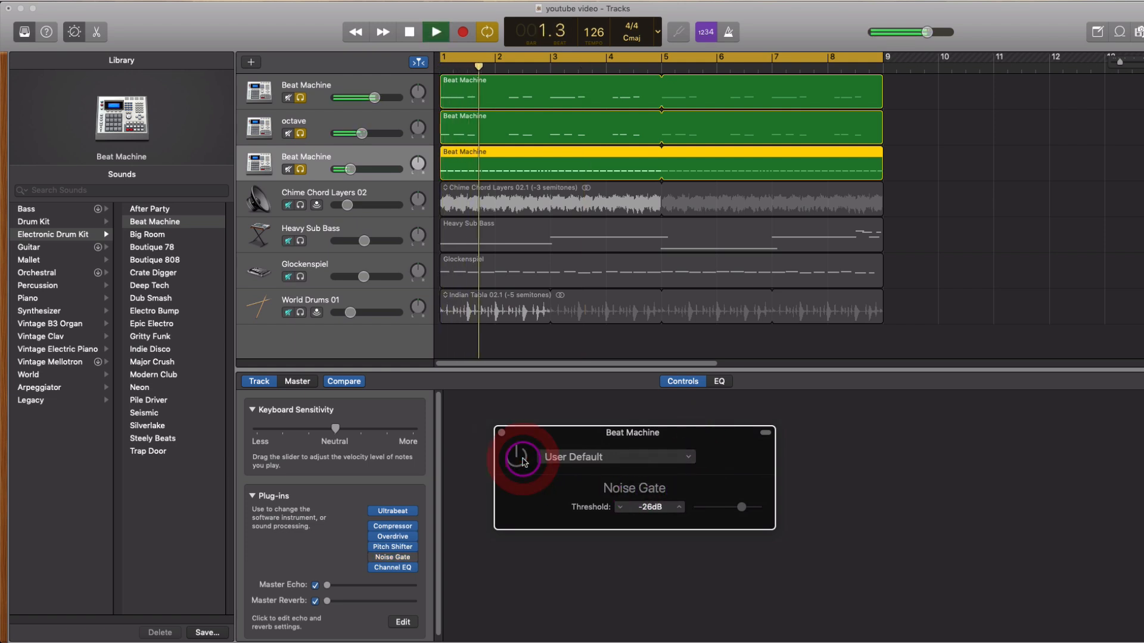
left_click(521, 458)
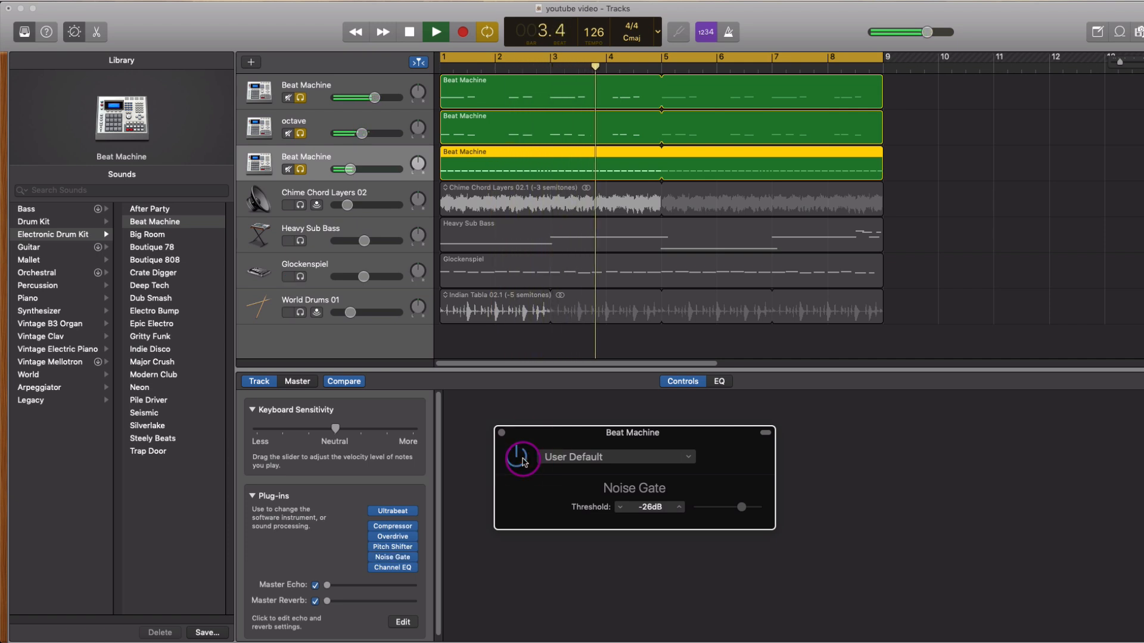
left_click_drag(742, 508, 749, 507)
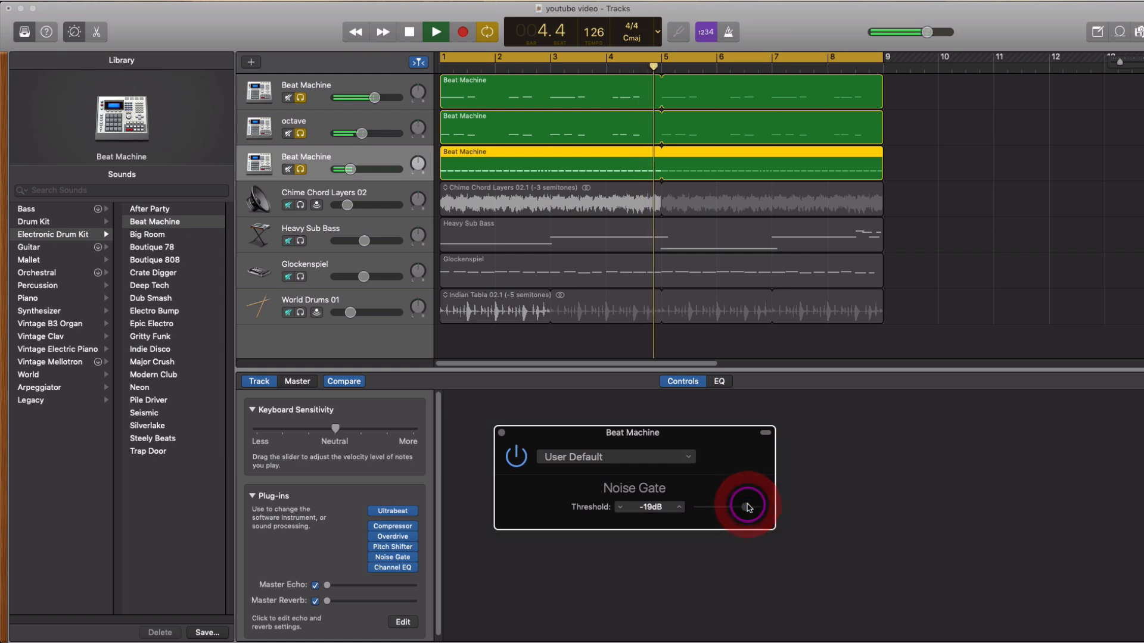
key("space")
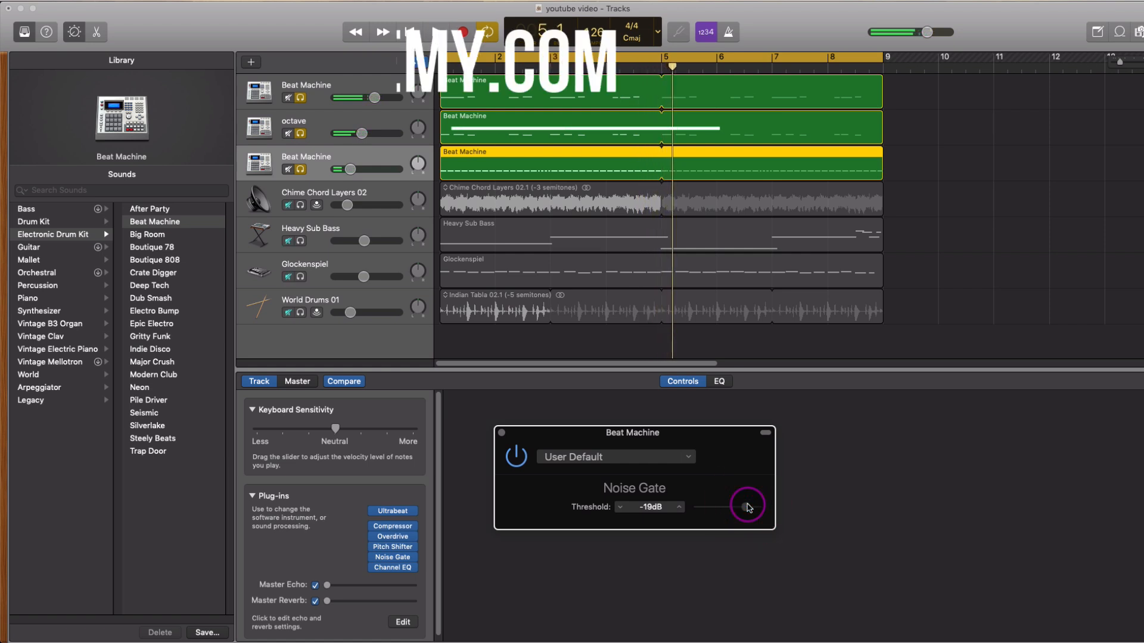
Cut the third track's low frequencies up to about 2 kHz in its Channel EQ, audition the drums, and close the plug-in window
left_click(398, 573)
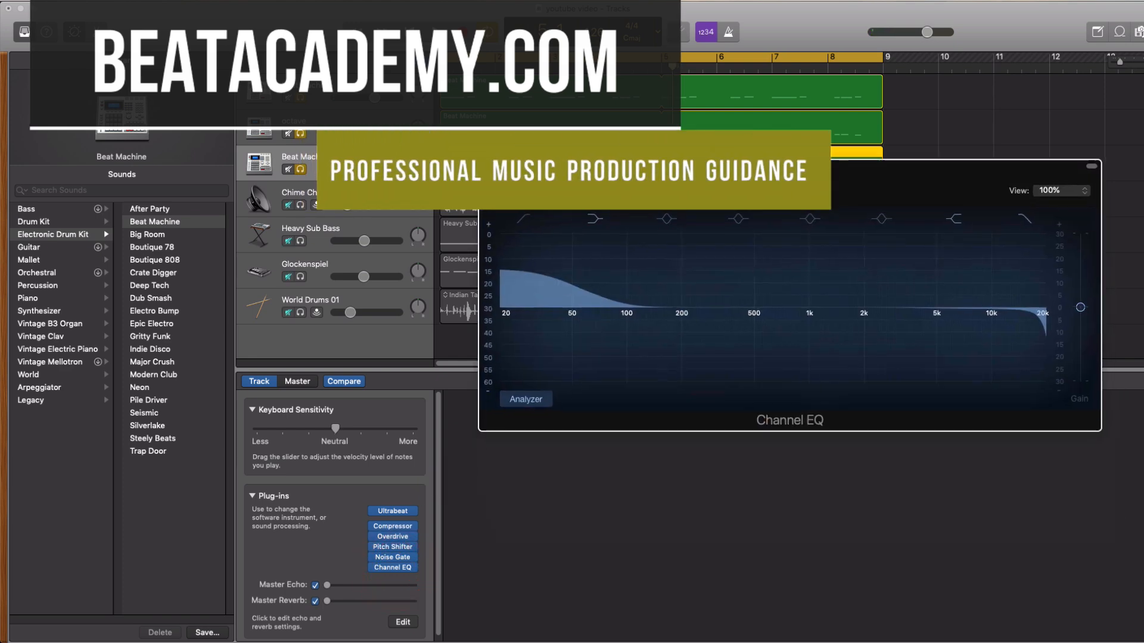
mouse_move(576, 280)
left_mouse_down()
mouse_move(566, 302)
mouse_move(572, 290)
mouse_move(515, 303)
mouse_move(676, 328)
mouse_move(883, 301)
left_mouse_up()
left_click(519, 207)
key("space")
key("space")
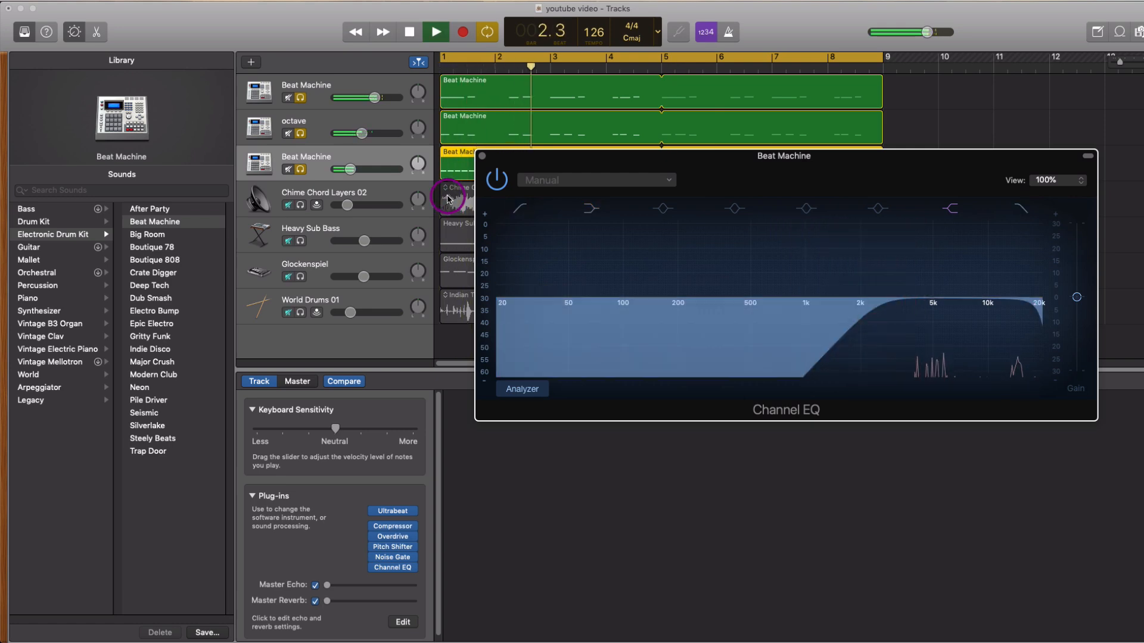
left_click(481, 156)
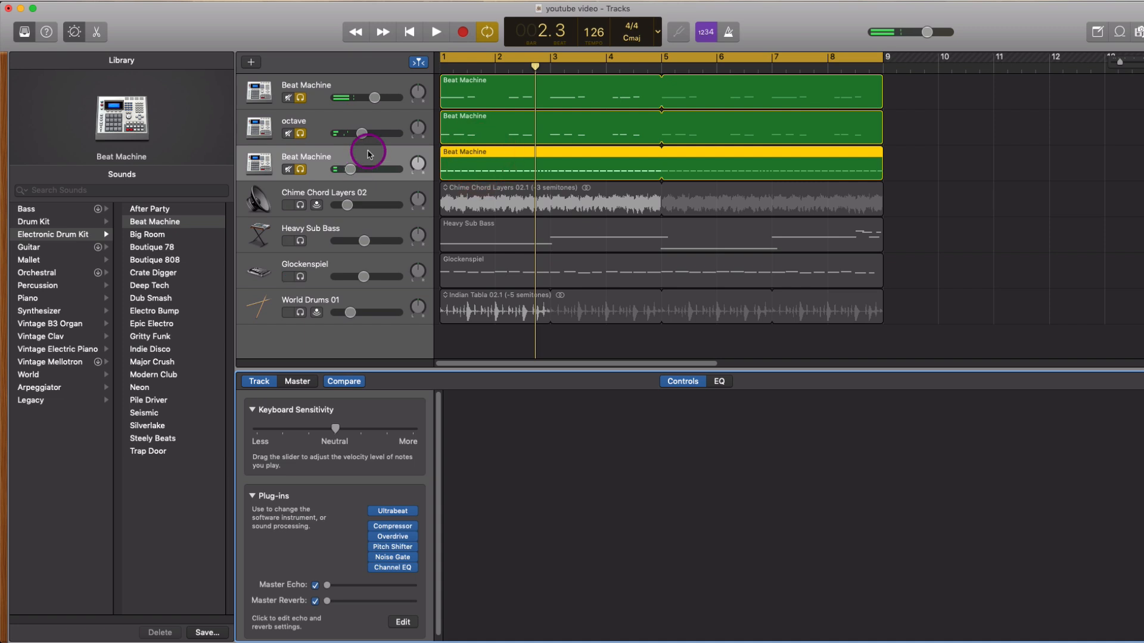
Bypass all effect plug-ins on the first Beat Machine, octave and third tracks, and audition the unprocessed drums
left_click(318, 84)
left_click(374, 506)
left_click(338, 116)
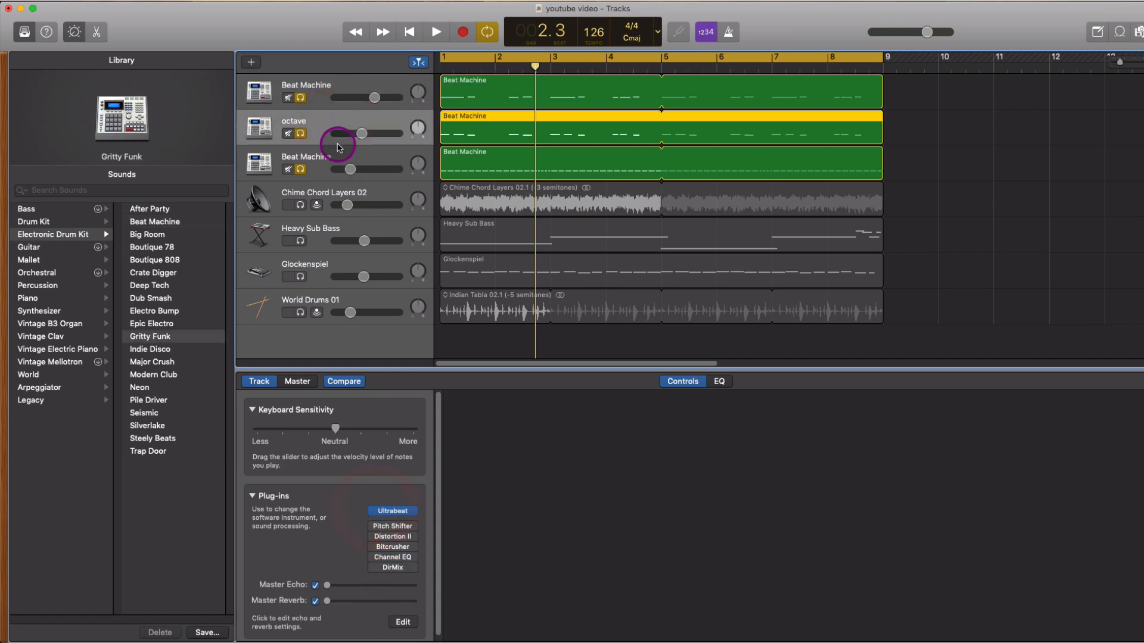
left_click(339, 151)
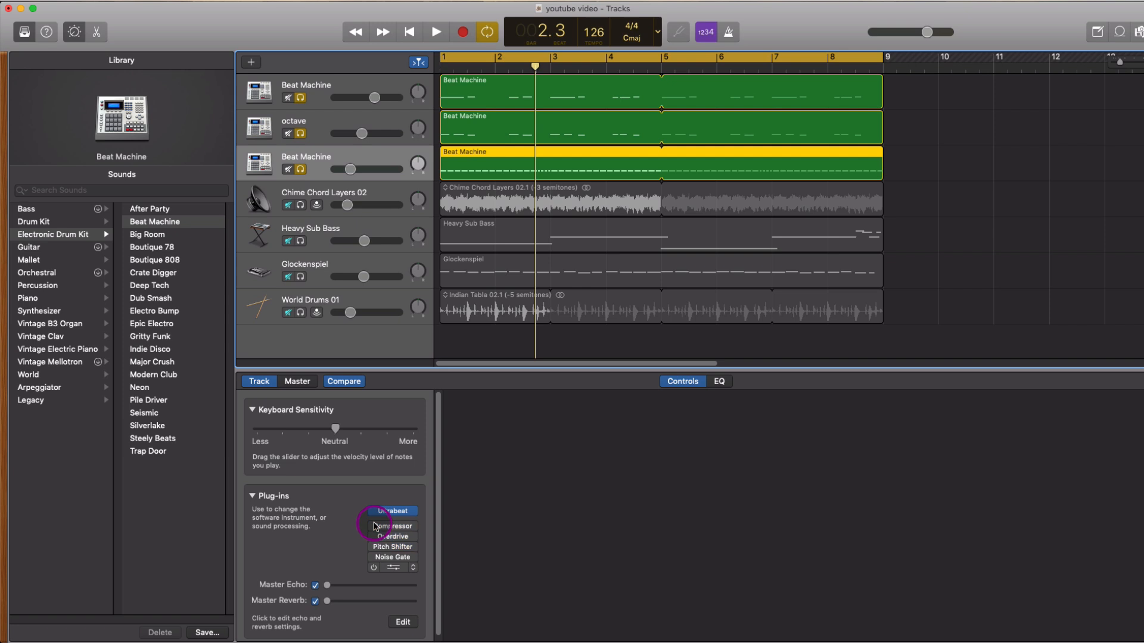
left_click(375, 526)
key("space")
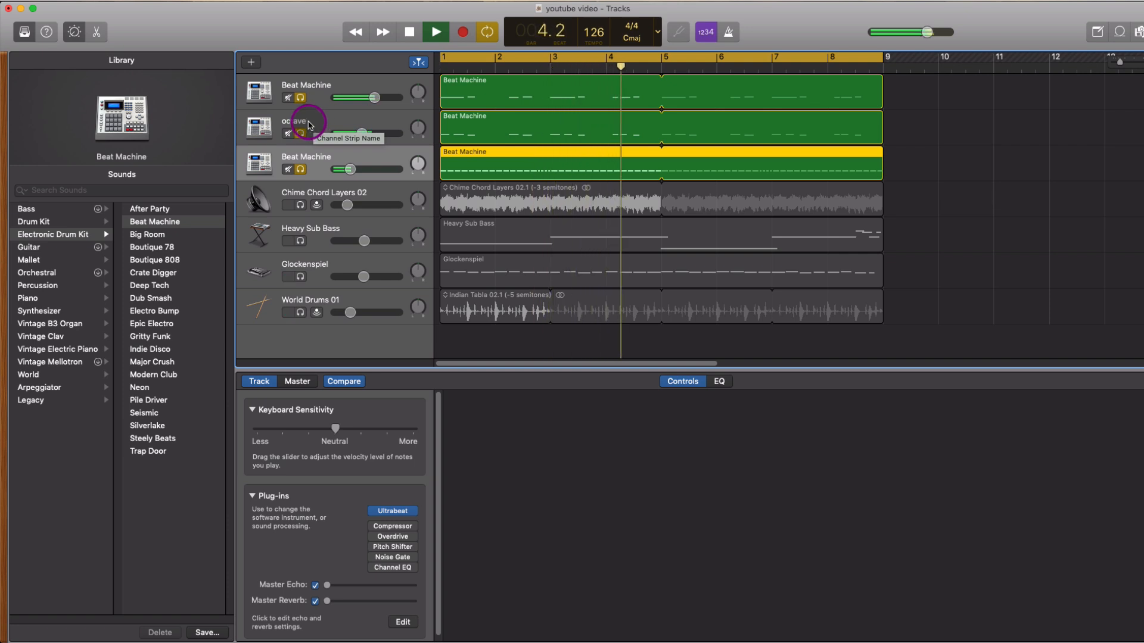
key("space")
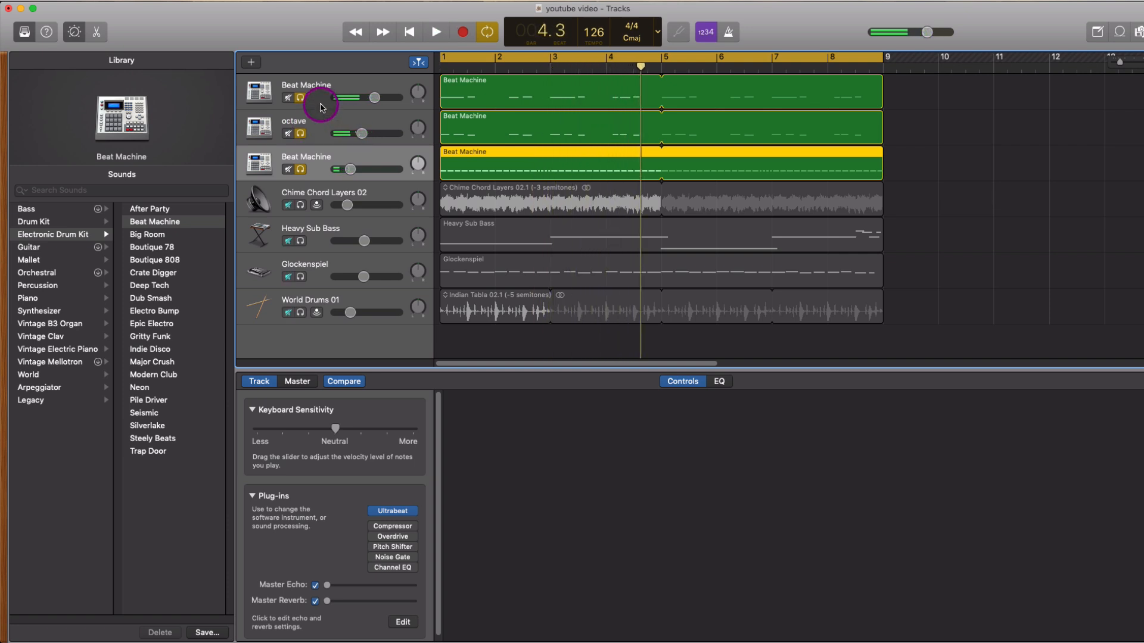
Turn all effect plug-ins back on for the first Beat Machine, octave and third tracks
left_click(321, 99)
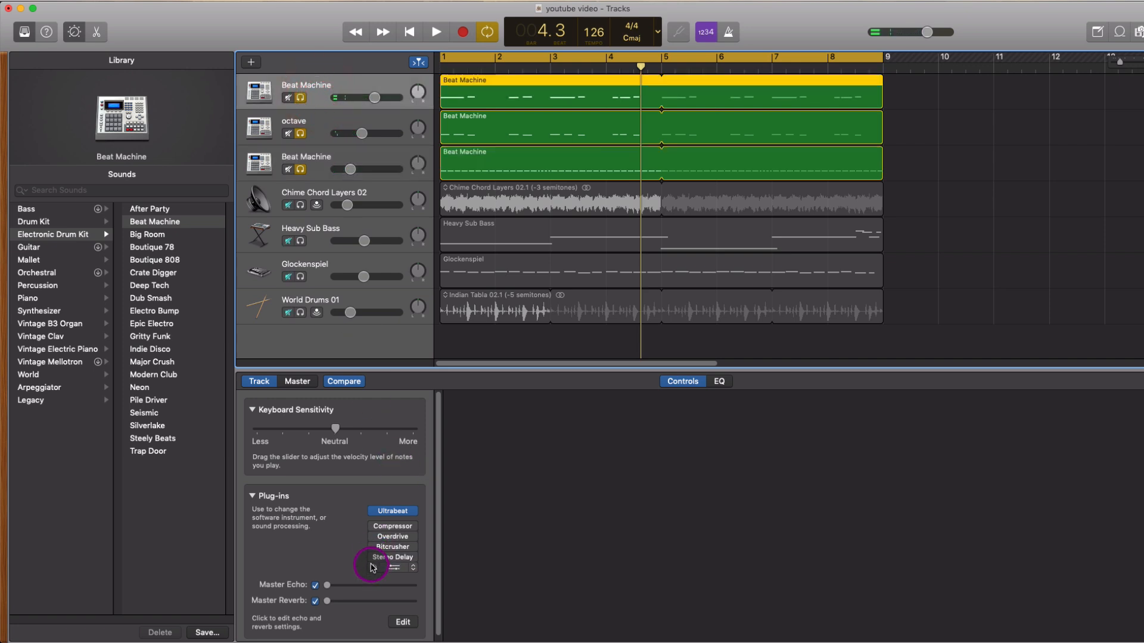
left_click_drag(372, 569, 373, 532)
left_click(294, 118)
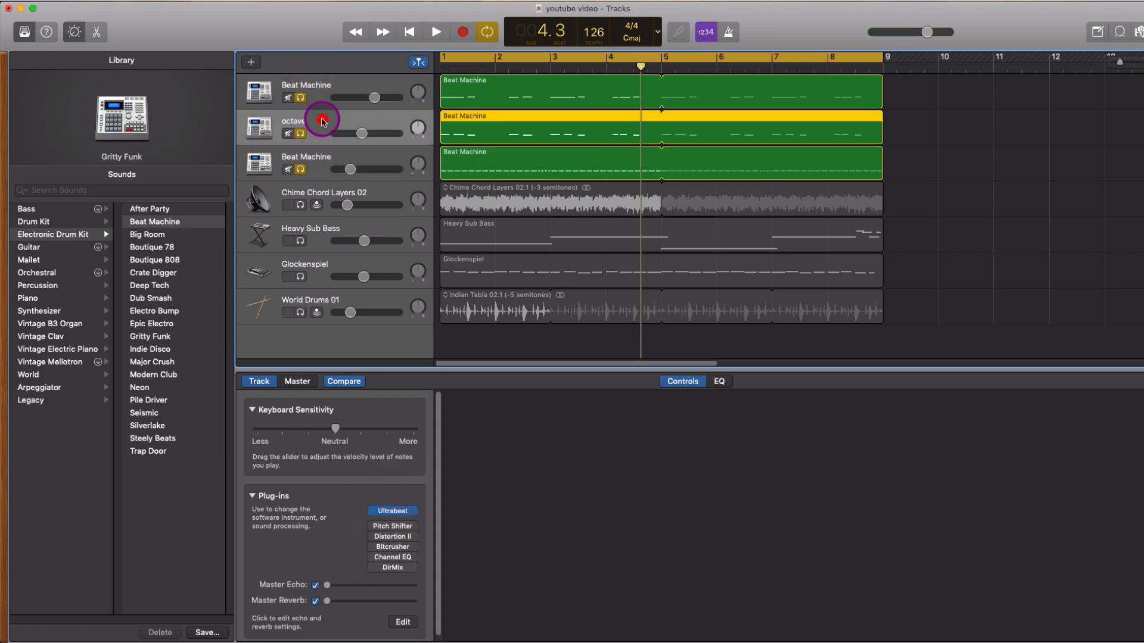
left_click_drag(373, 568, 372, 526)
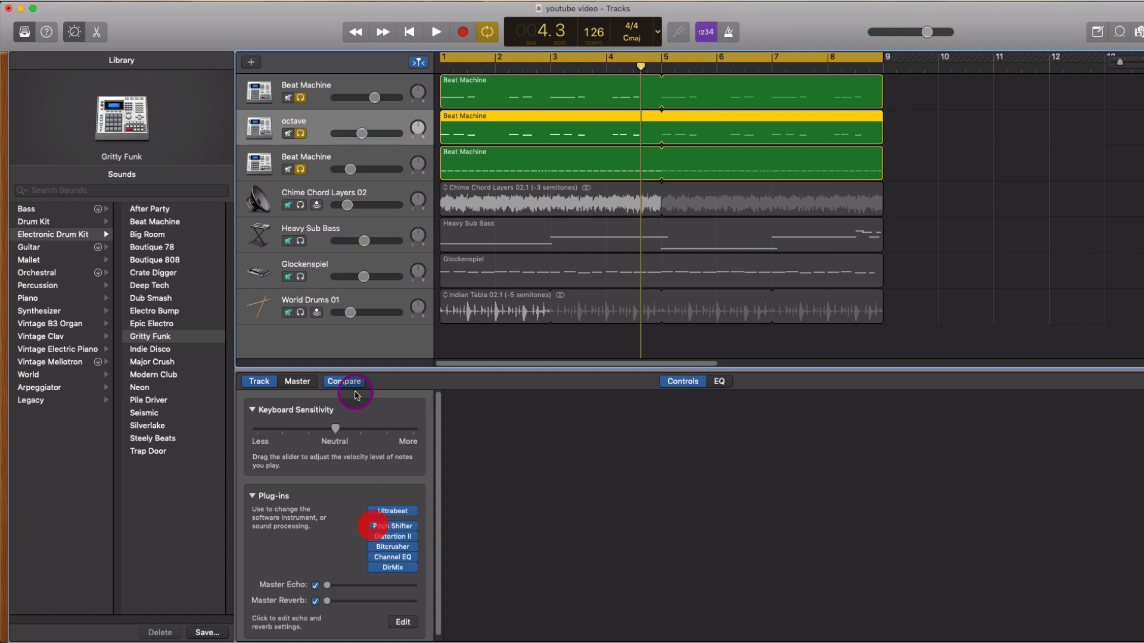
left_click(334, 153)
left_click_drag(372, 569, 372, 525)
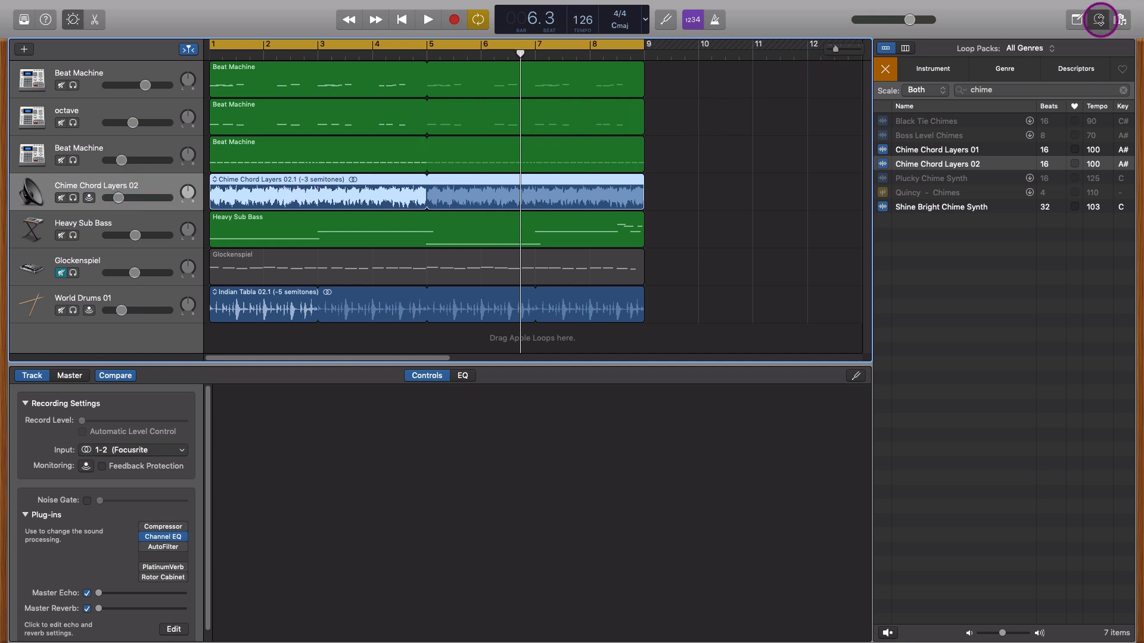
Show the genre filters in the loop browser and preview the Chime Chord Layers 02 loop
left_click(1099, 20)
left_click(1099, 19)
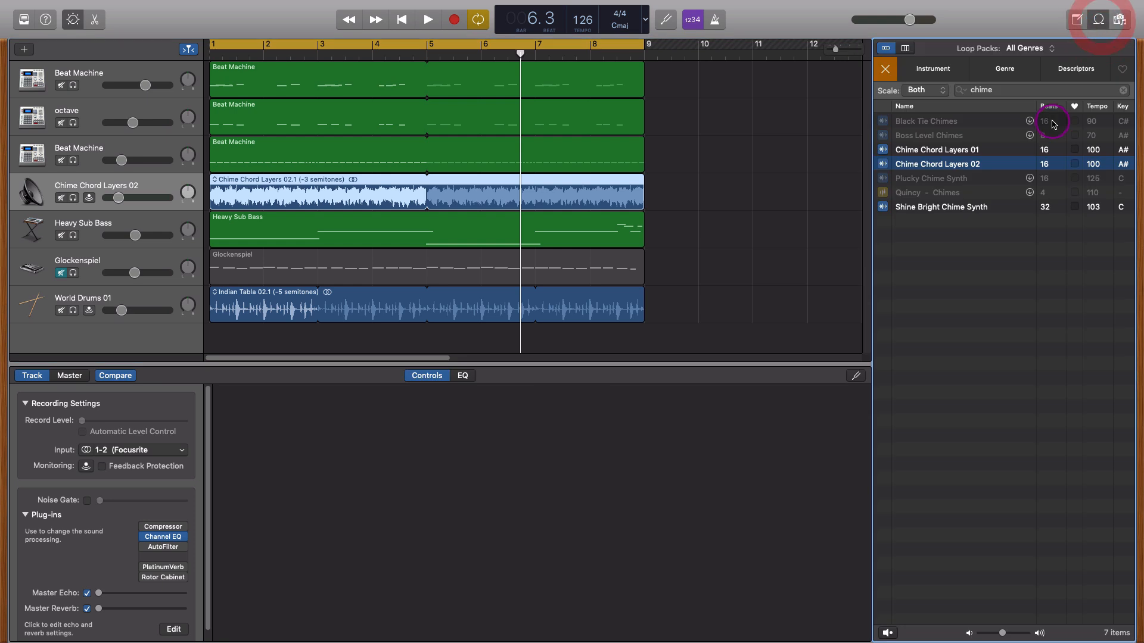
left_click(1014, 72)
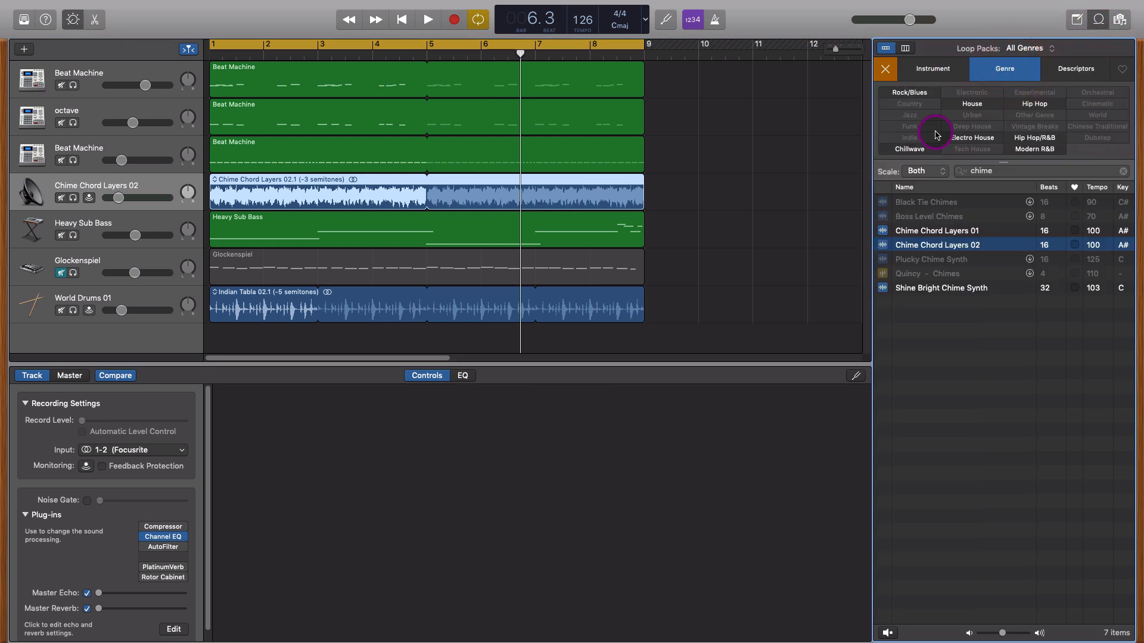
left_click(932, 248)
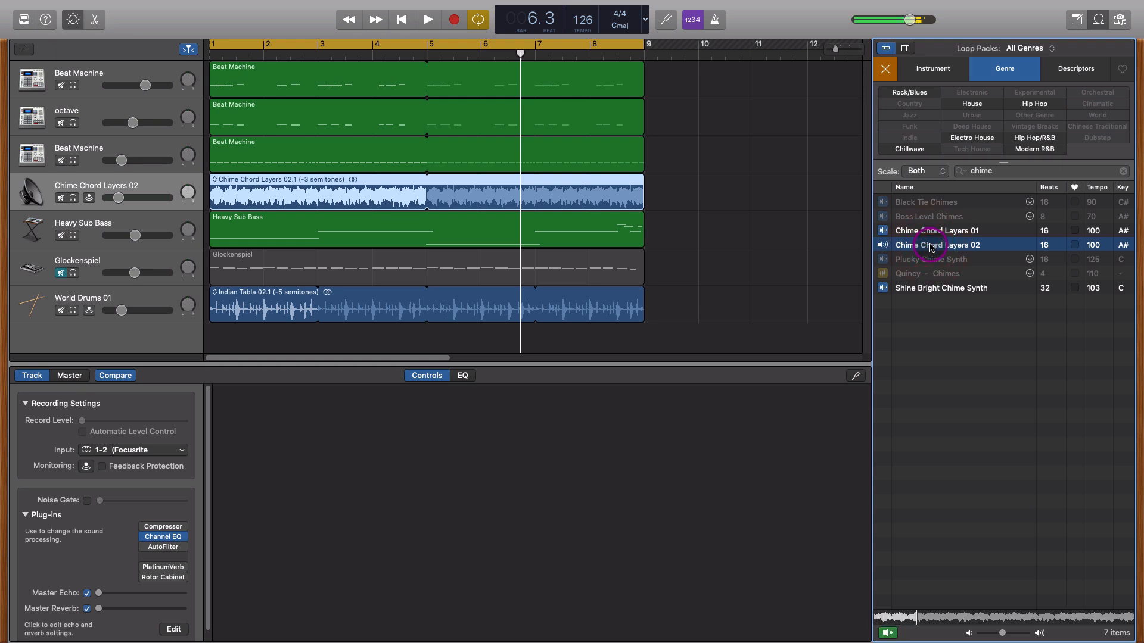
key("space")
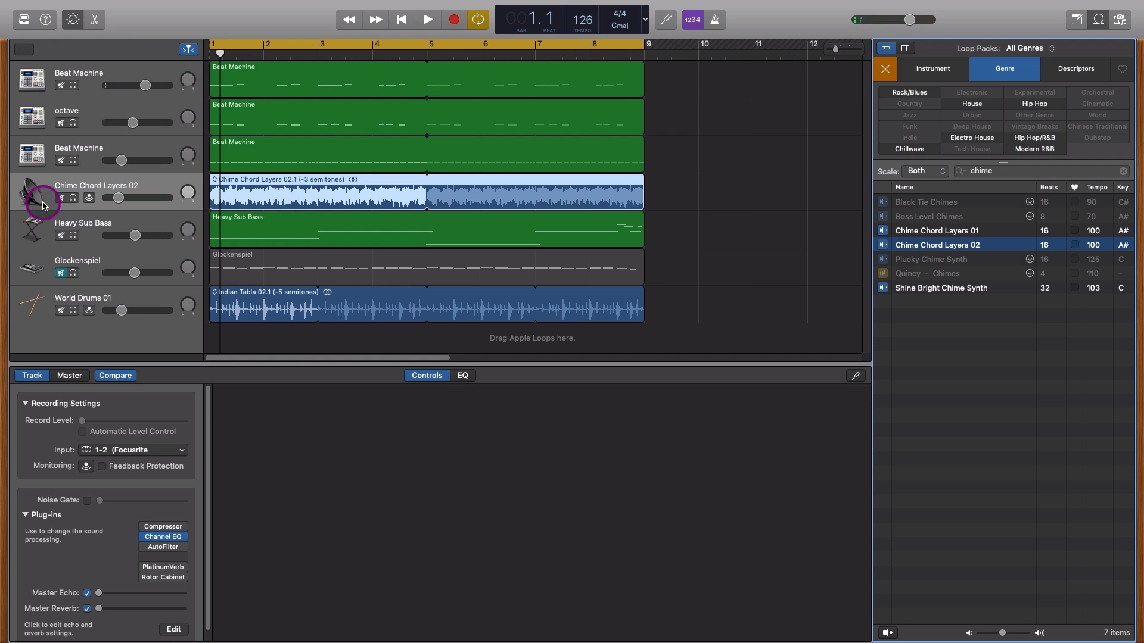
Examine the Chime Chord Layers 02 region's transposition in the audio editor, and return to the track's Smart Controls
left_click(120, 190)
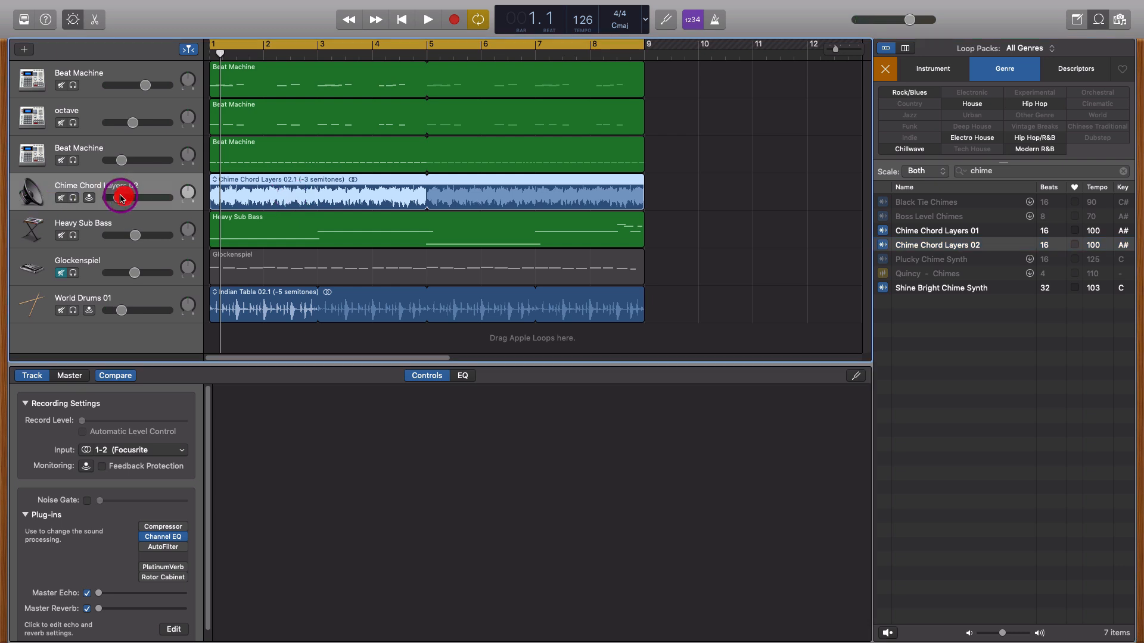
double_click(244, 181)
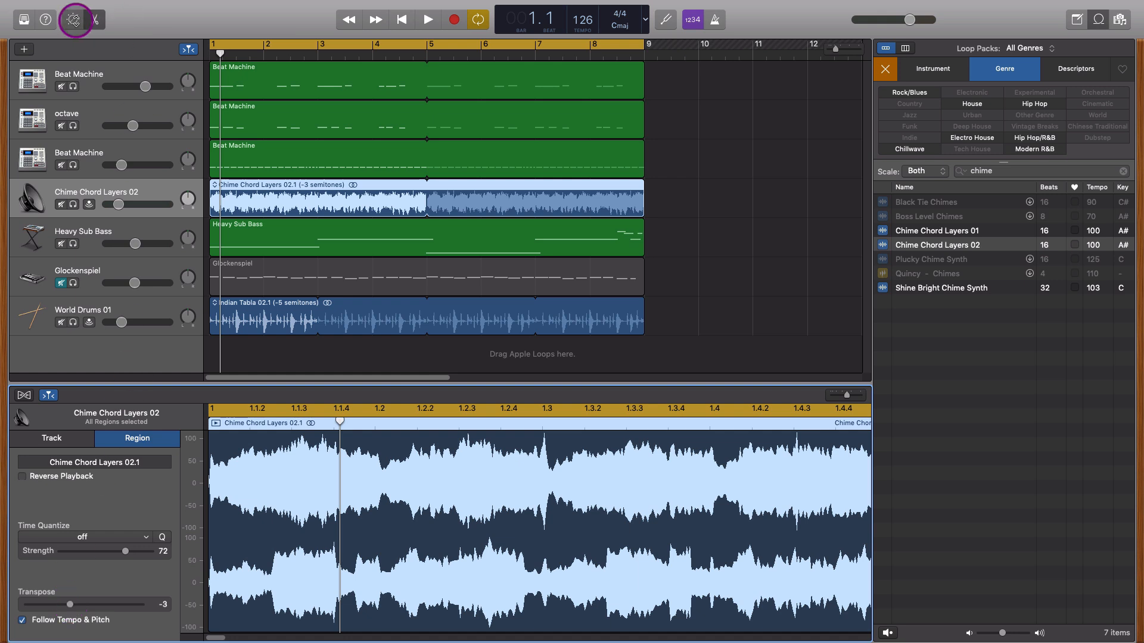
left_click(74, 19)
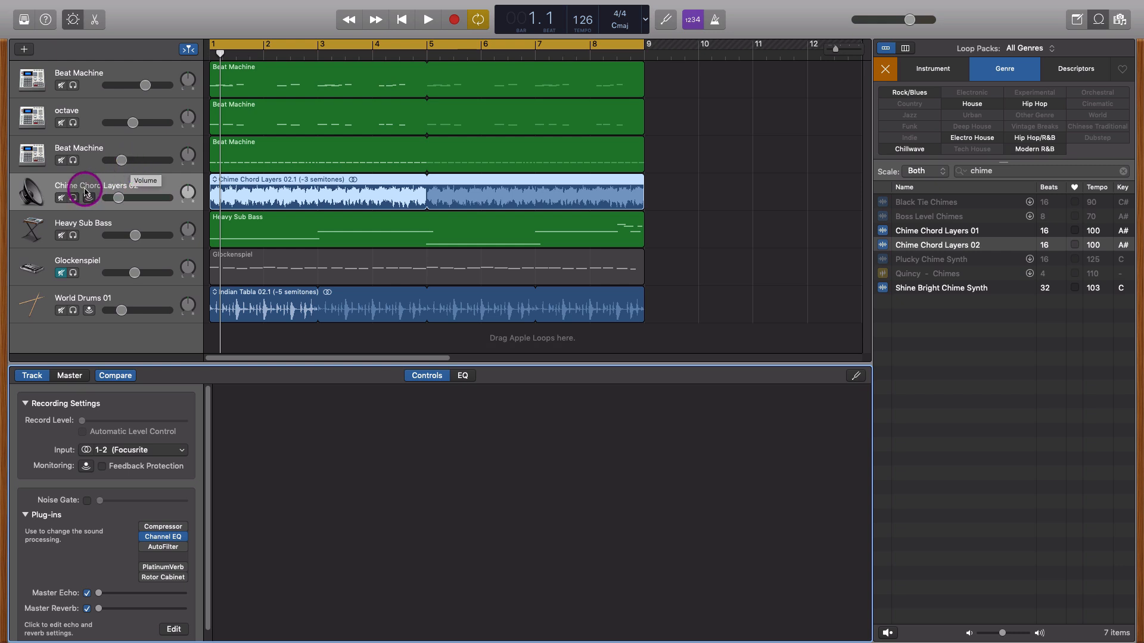
Solo the Chime Chord Layers 02 track, play it, and set its volume to -11.6 dB before stopping playback
left_click(73, 198)
left_click_drag(106, 198, 133, 196)
key("space")
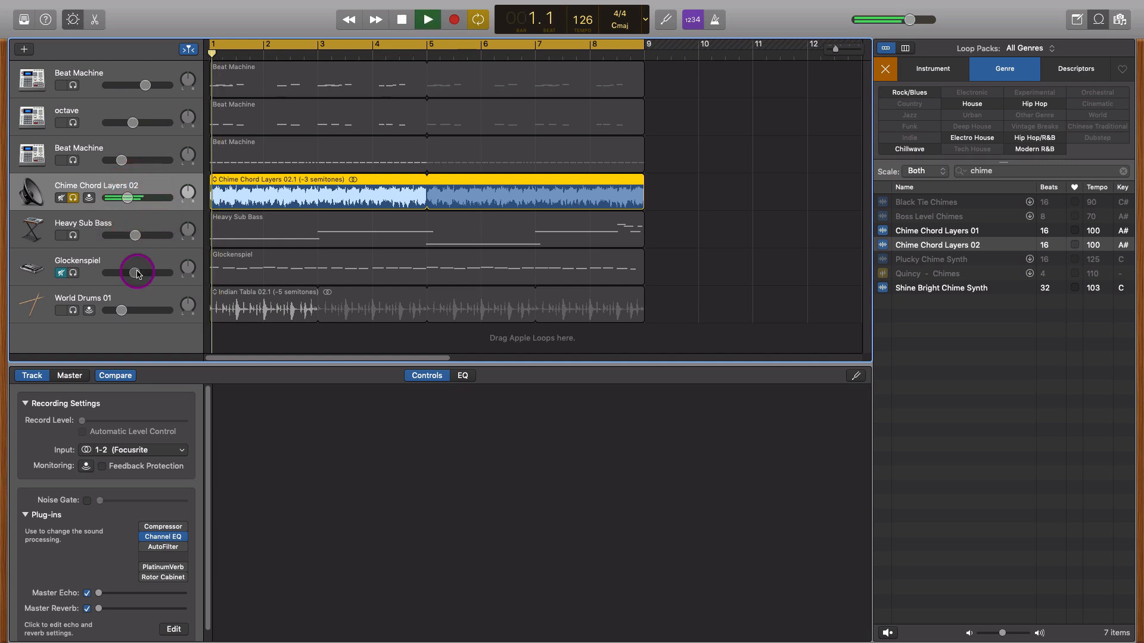
left_click(131, 198)
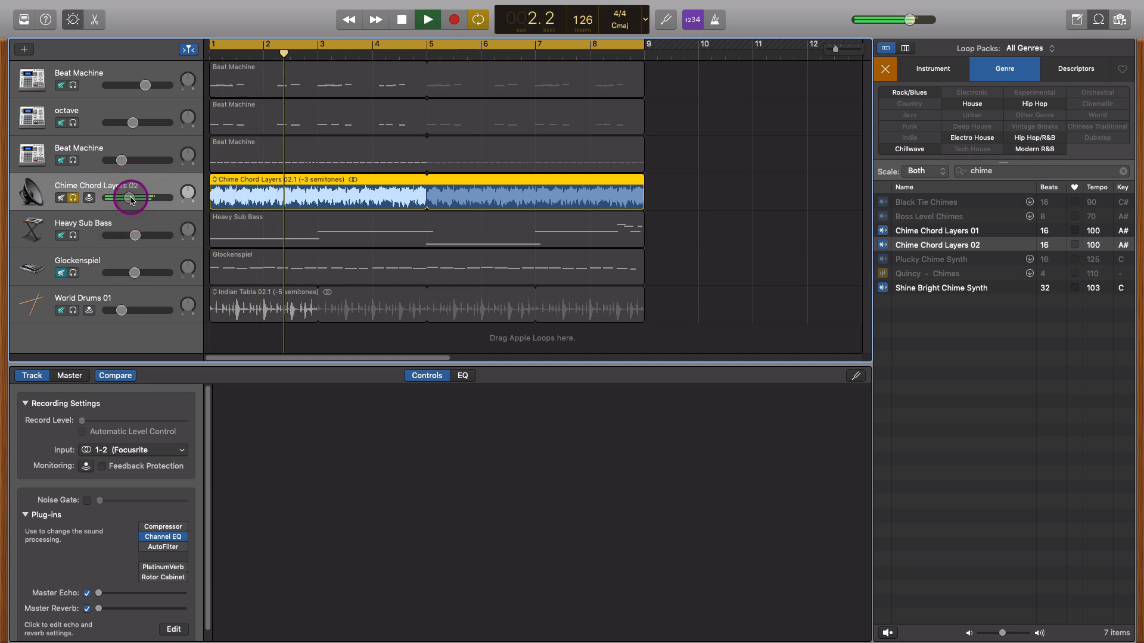
left_click(130, 200)
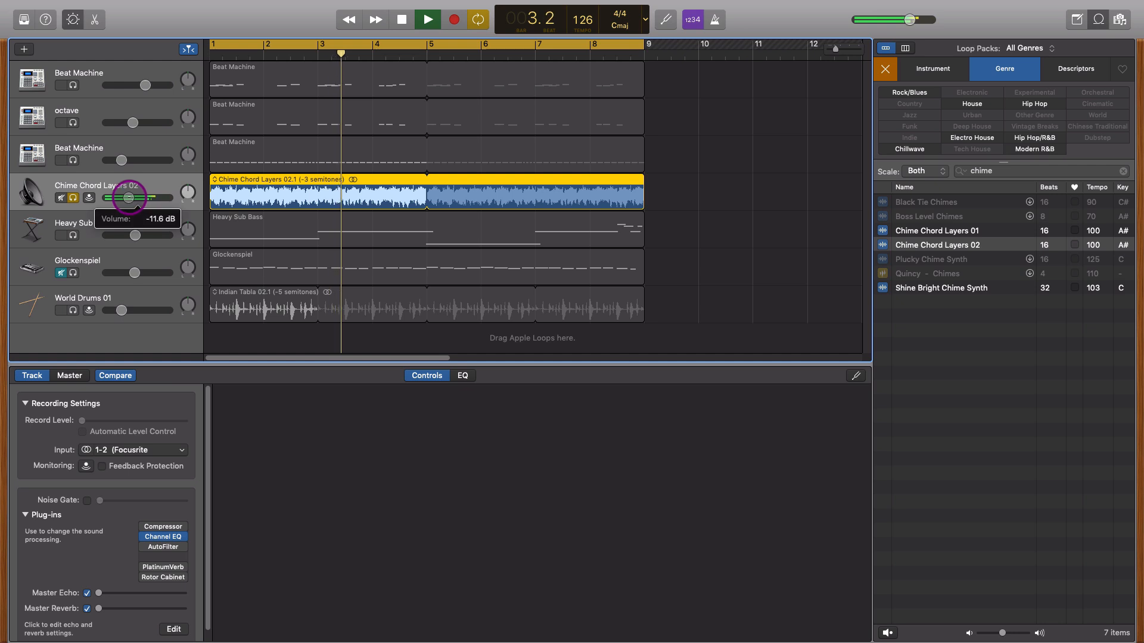
key("space")
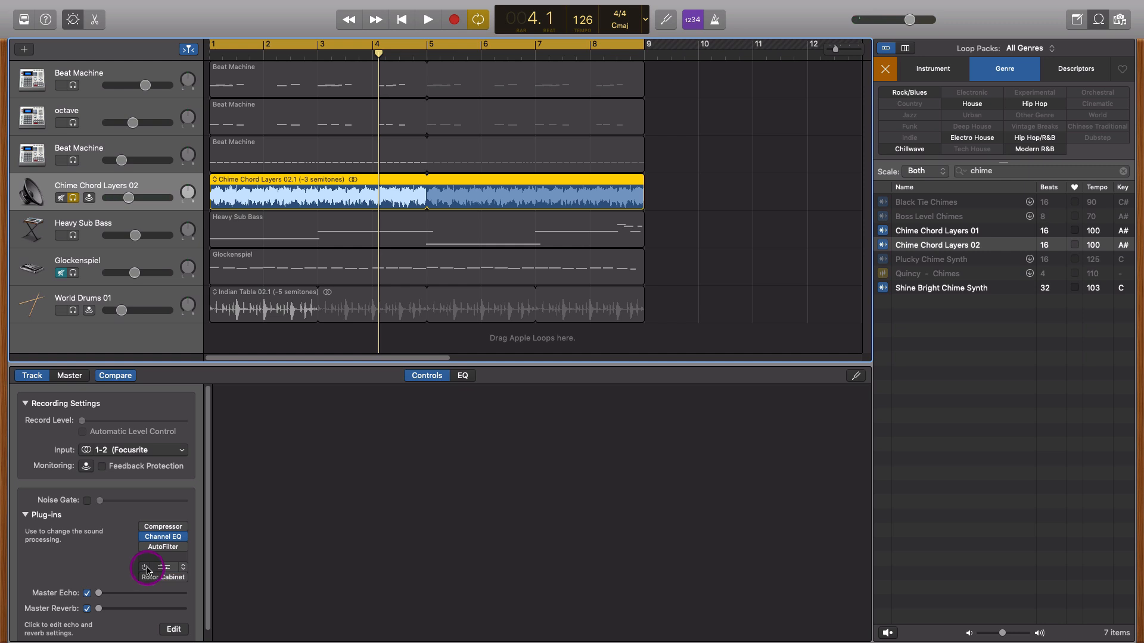
Set the low cut in the chime track's Channel EQ to 468 Hz with a Q of 0.64, and close the plug-in window
left_click_drag(148, 568, 148, 548)
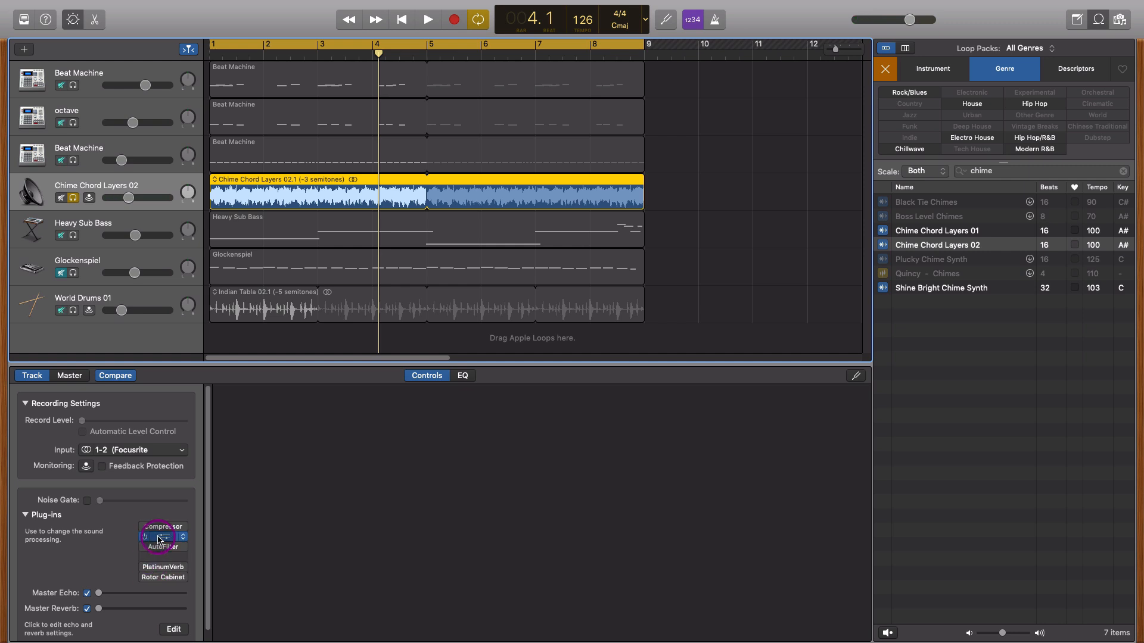
left_click(159, 538)
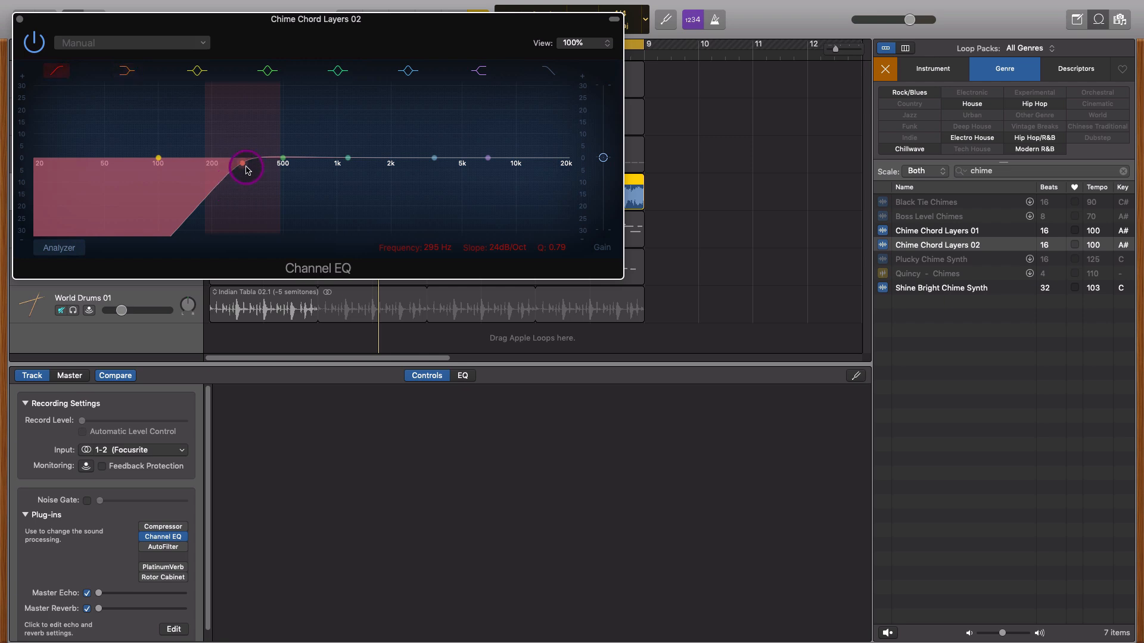
left_click_drag(240, 167, 280, 167)
left_click(20, 20)
left_click(284, 184)
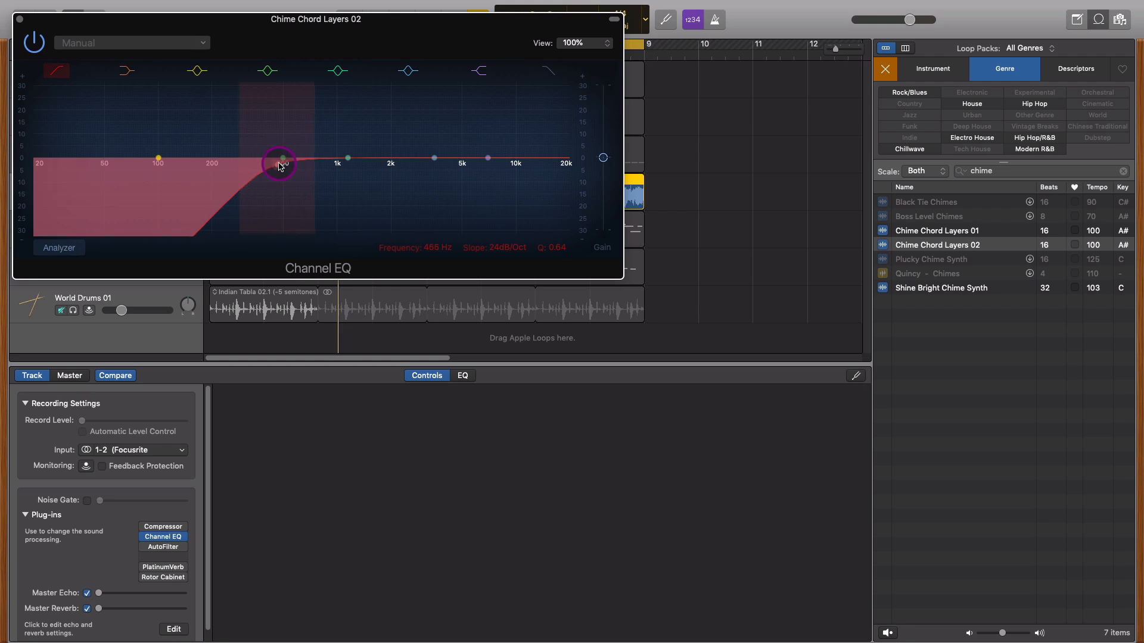
left_click(20, 20)
Turn on the chime track's AutoFilter, show it among the Filter plug-ins, and move its settings window clear of the regions
left_click(144, 547)
left_click(163, 547)
left_click(183, 547)
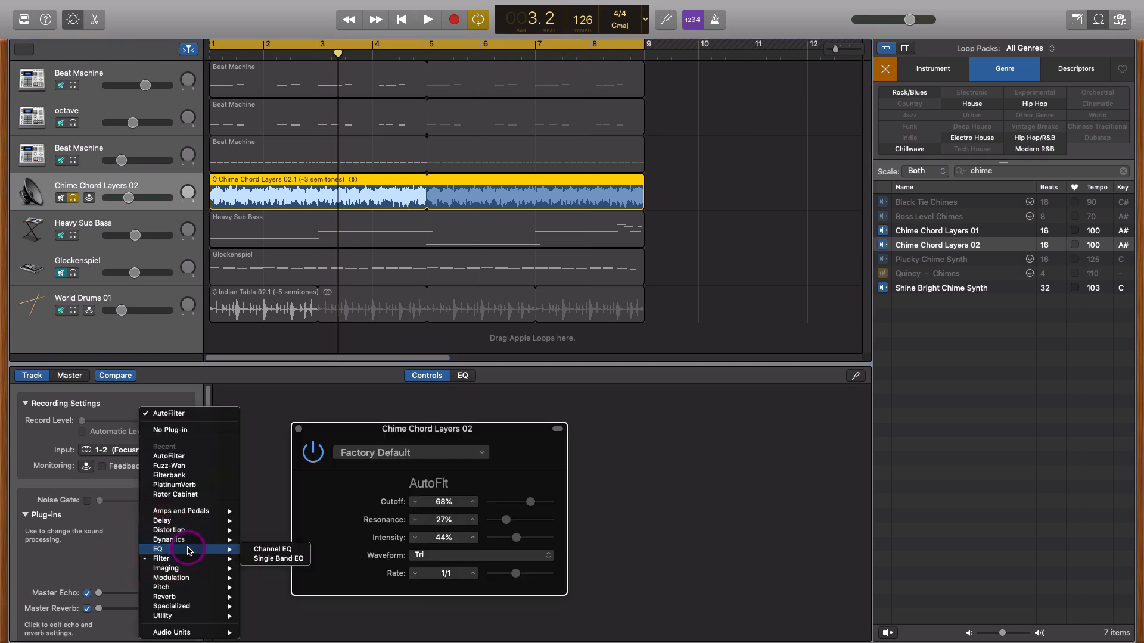
mouse_move(184, 562)
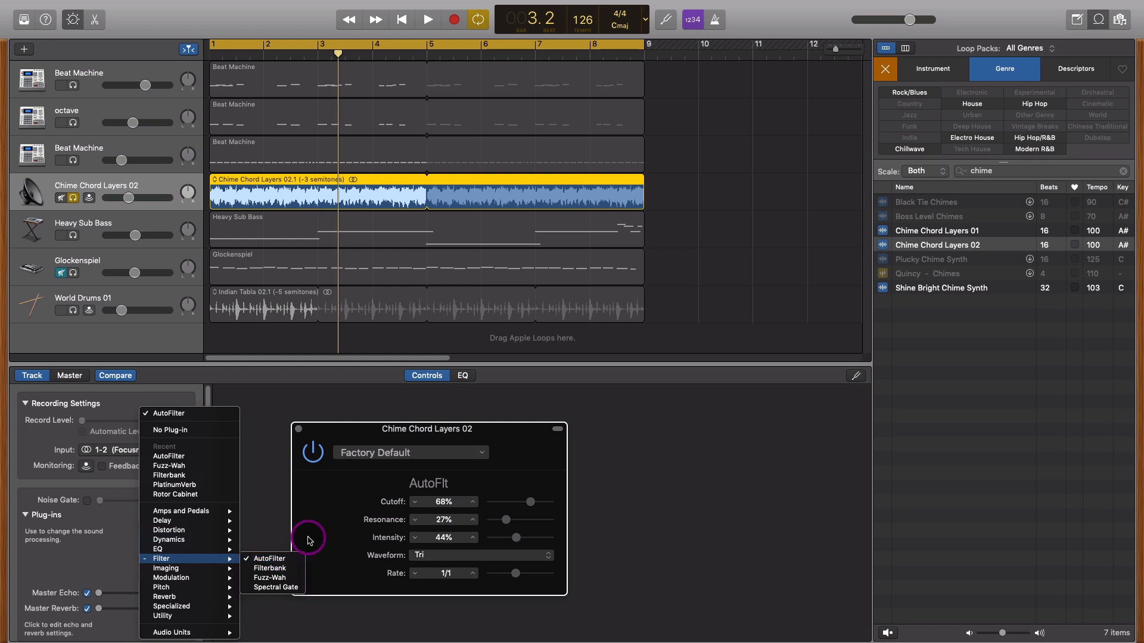
left_click(395, 459)
left_click_drag(456, 429, 549, 338)
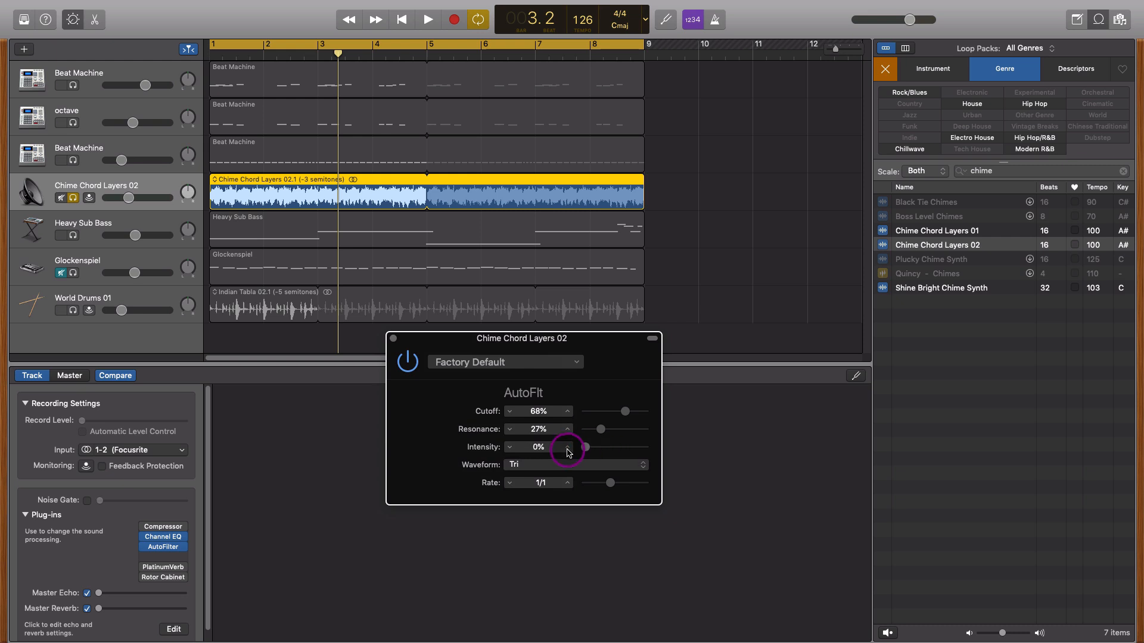
Set AutoFilter's cutoff to 78%, intensity to 54% and resonance to 14% while auditioning the soloed chime loop
key("space")
mouse_move(625, 410)
left_mouse_down()
mouse_move(588, 412)
mouse_move(632, 415)
left_mouse_up()
key("space")
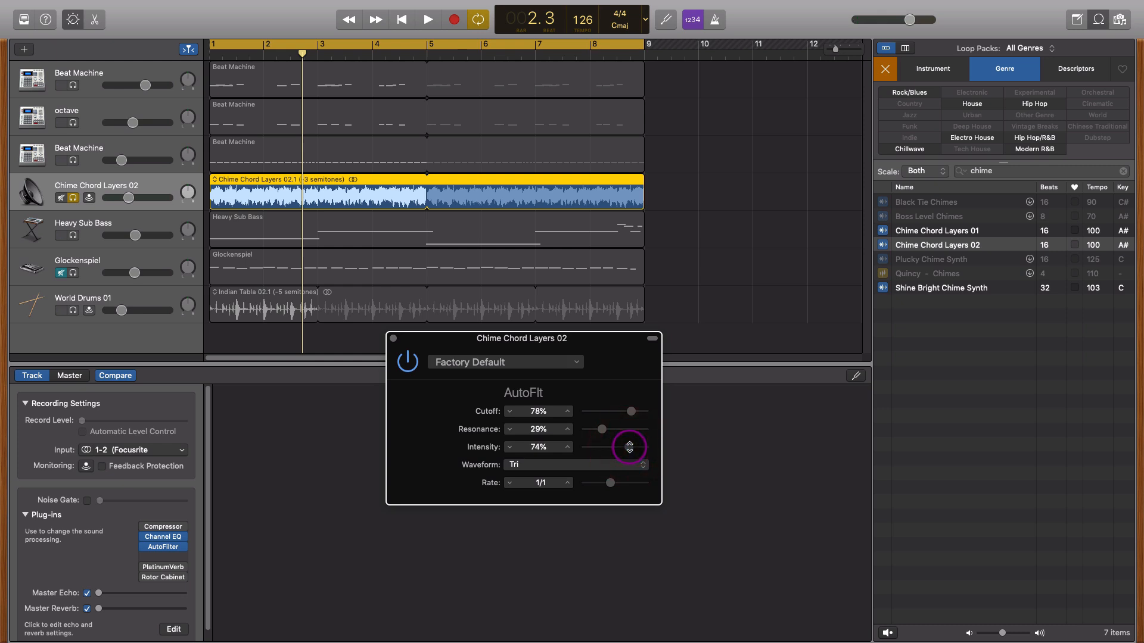
key("space")
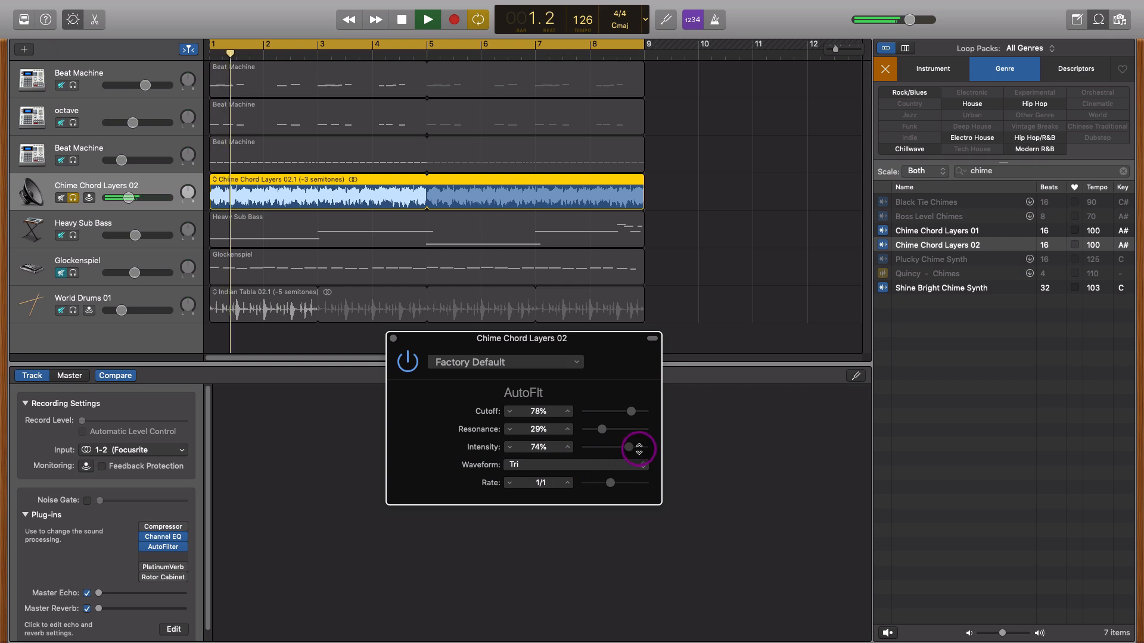
left_click_drag(630, 448, 617, 450)
key("space")
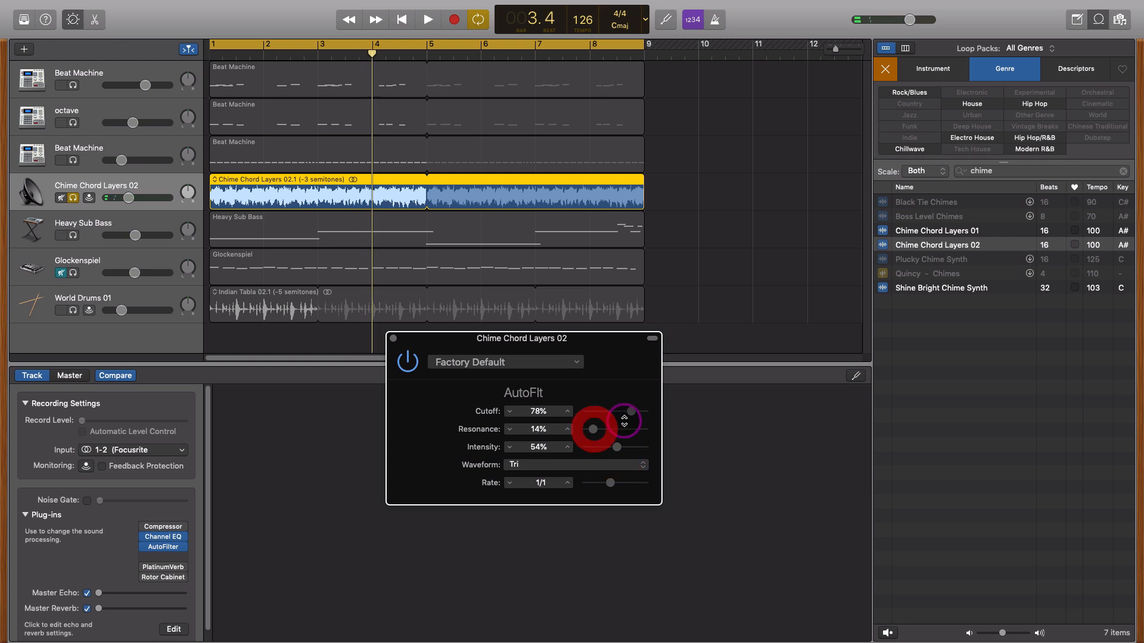
Refine AutoFilter to 81% cutoff, 1% resonance, a 1 bar rate and the Up waveform, and listen to the result
key("space")
mouse_move(632, 411)
left_mouse_down()
mouse_move(585, 427)
mouse_move(633, 410)
left_mouse_up()
key("space")
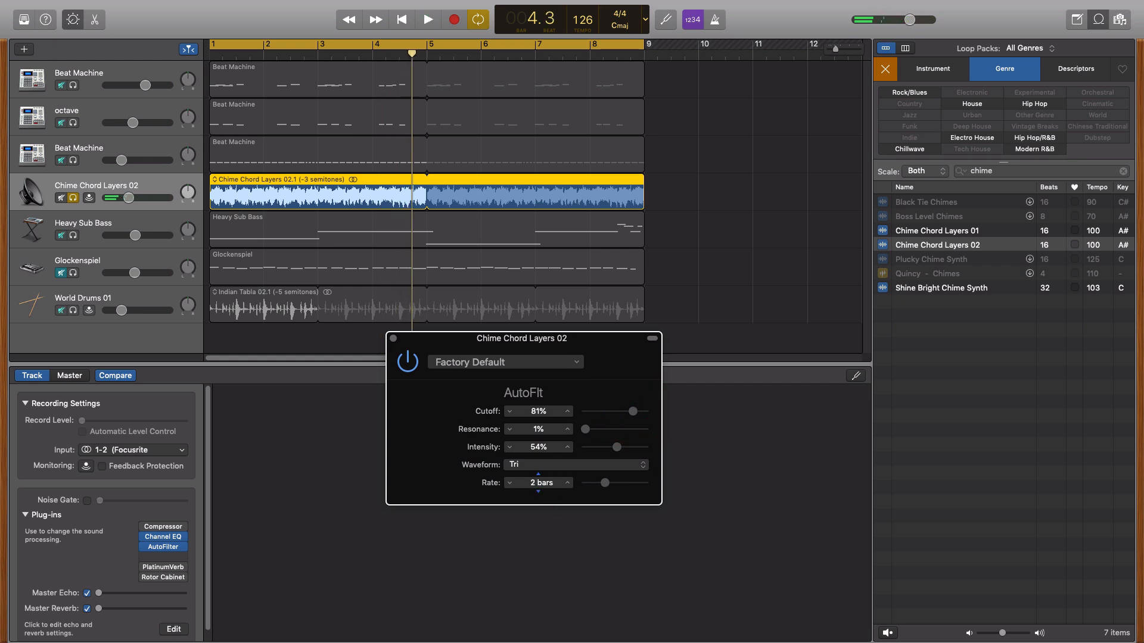
left_click(599, 464)
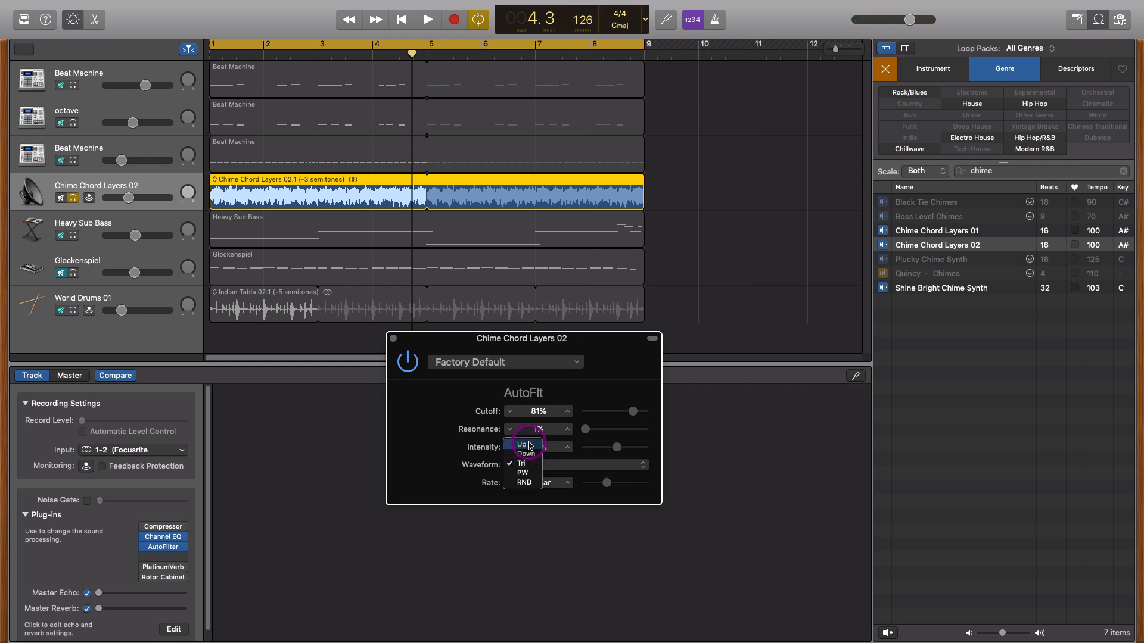
left_click(529, 445)
key("space")
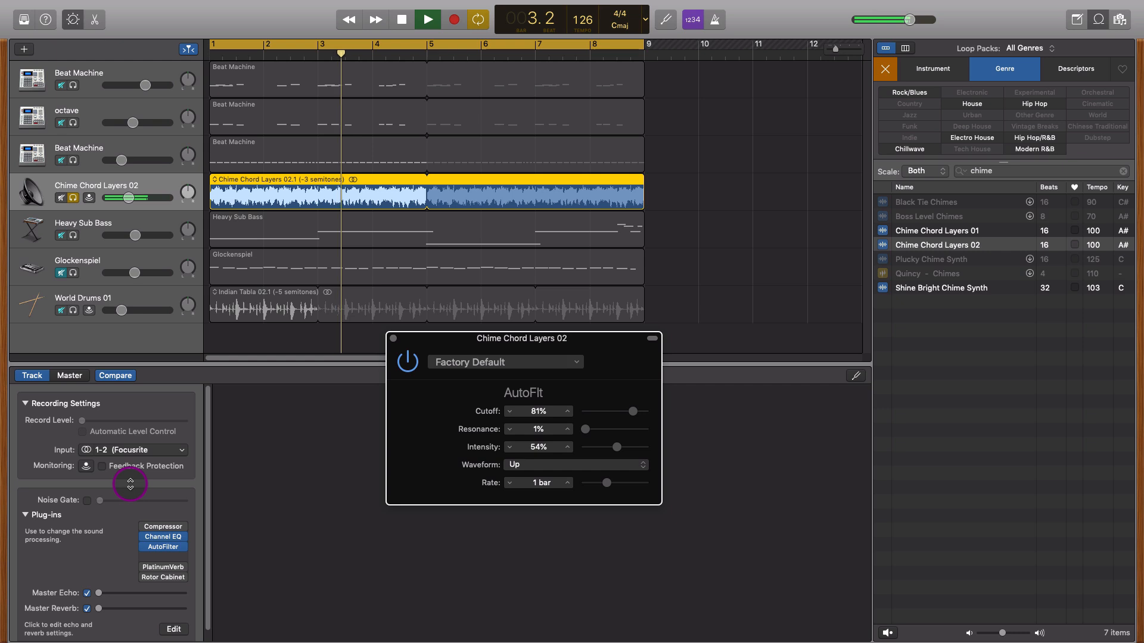
key("space")
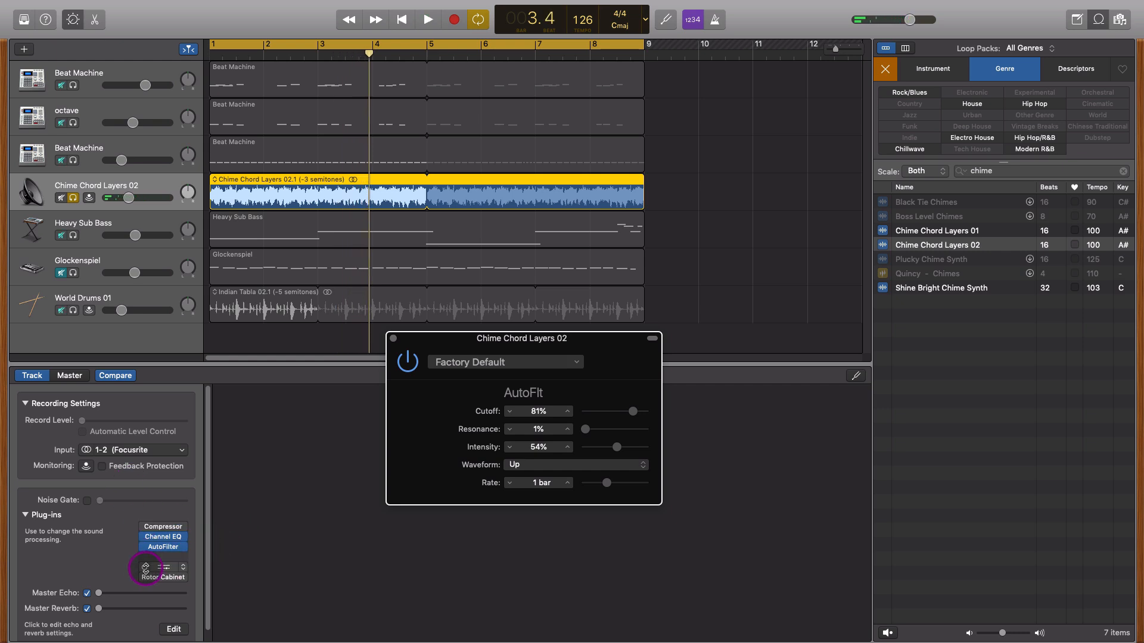
Turn on the chime track's PlatinumVerb, show it among the Reverb plug-ins, and open its settings while playing the loop
left_click(144, 567)
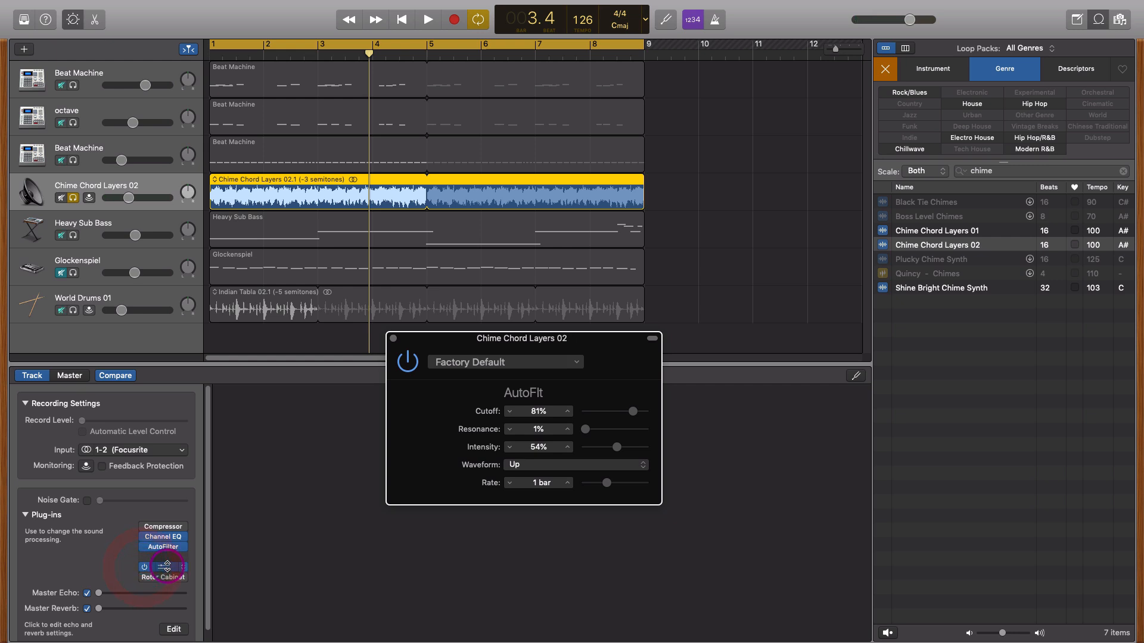
left_click(166, 566)
mouse_move(184, 596)
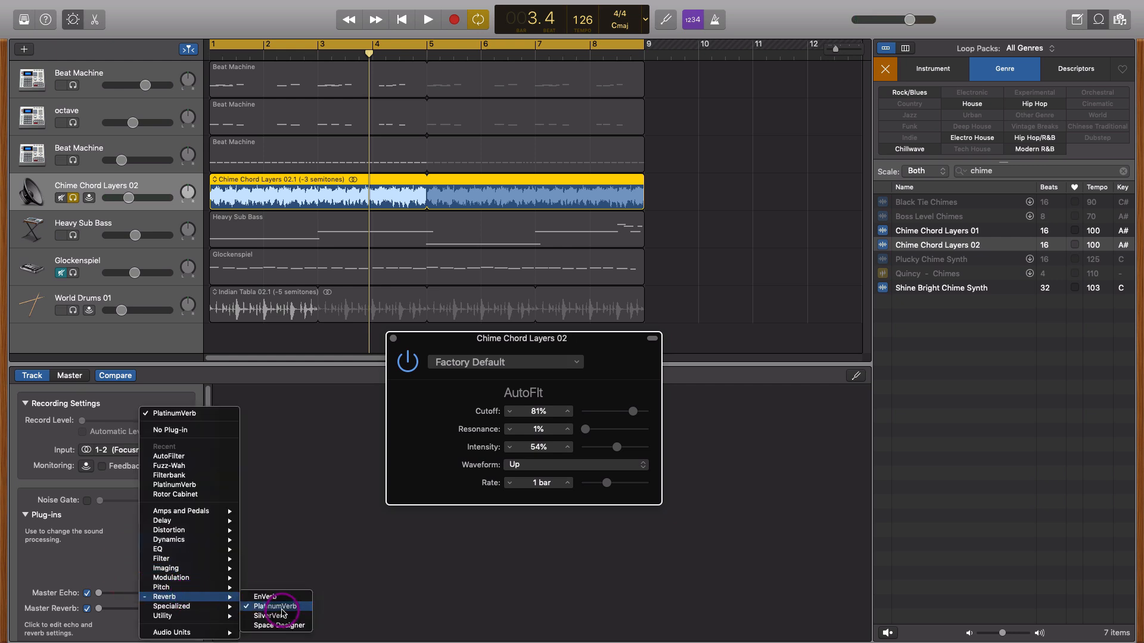
left_click(306, 512)
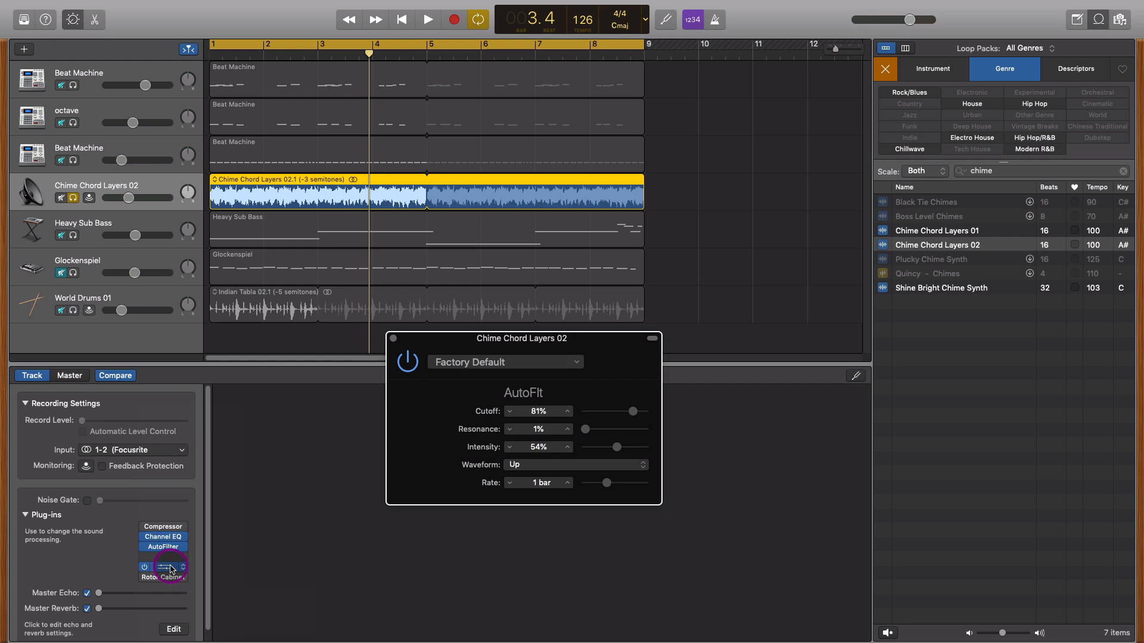
left_click(165, 568)
left_click_drag(569, 373, 784, 388)
key("space")
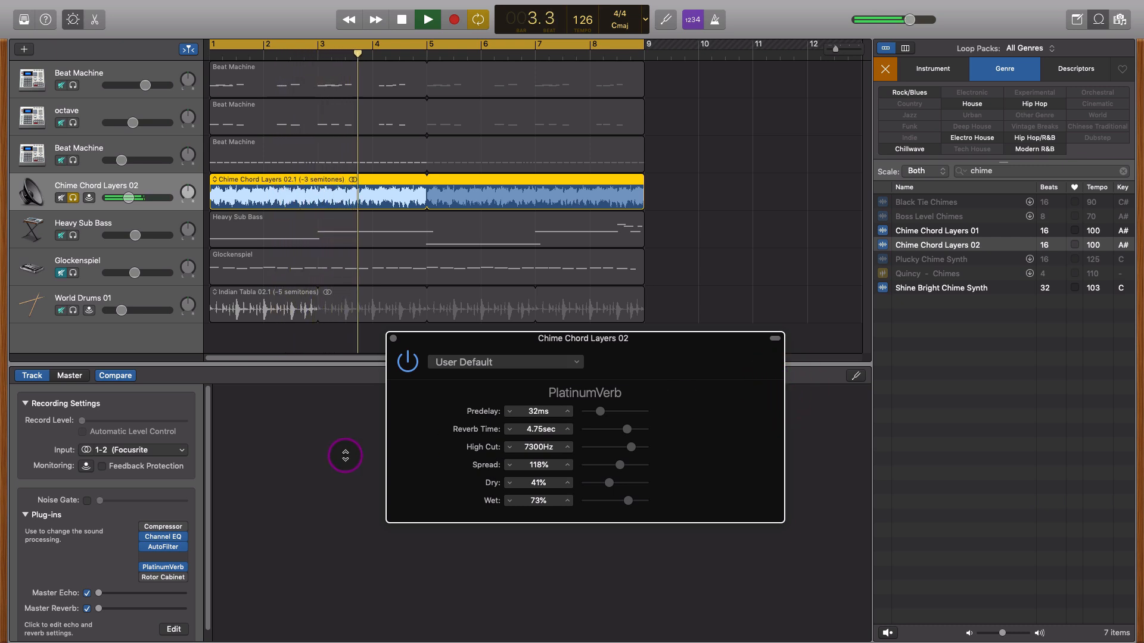
key("space")
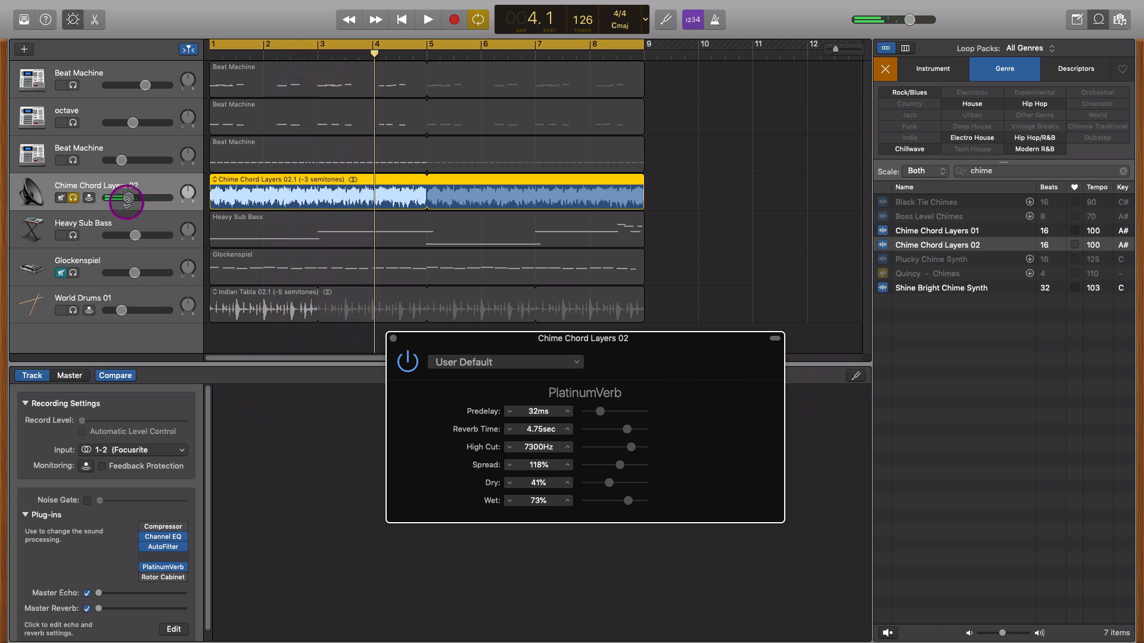
Lower the chime track's volume slightly, solo both Beat Machine tracks and the octave track alongside it, and start playback
left_click_drag(123, 203, 122, 202)
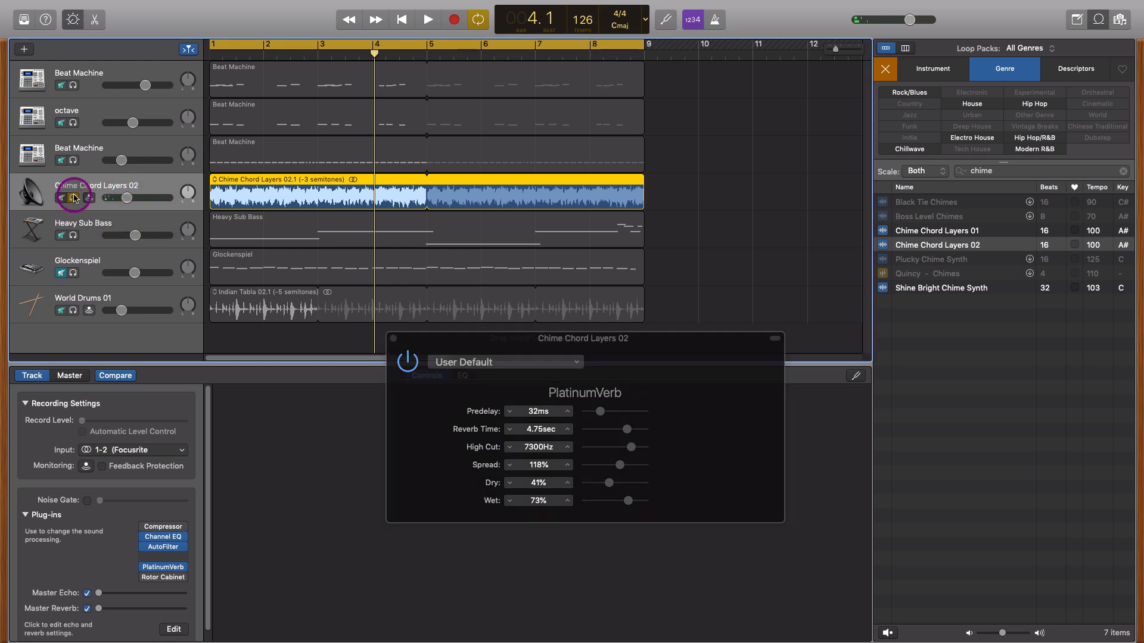
left_click(72, 160)
left_click(72, 123)
left_click(73, 81)
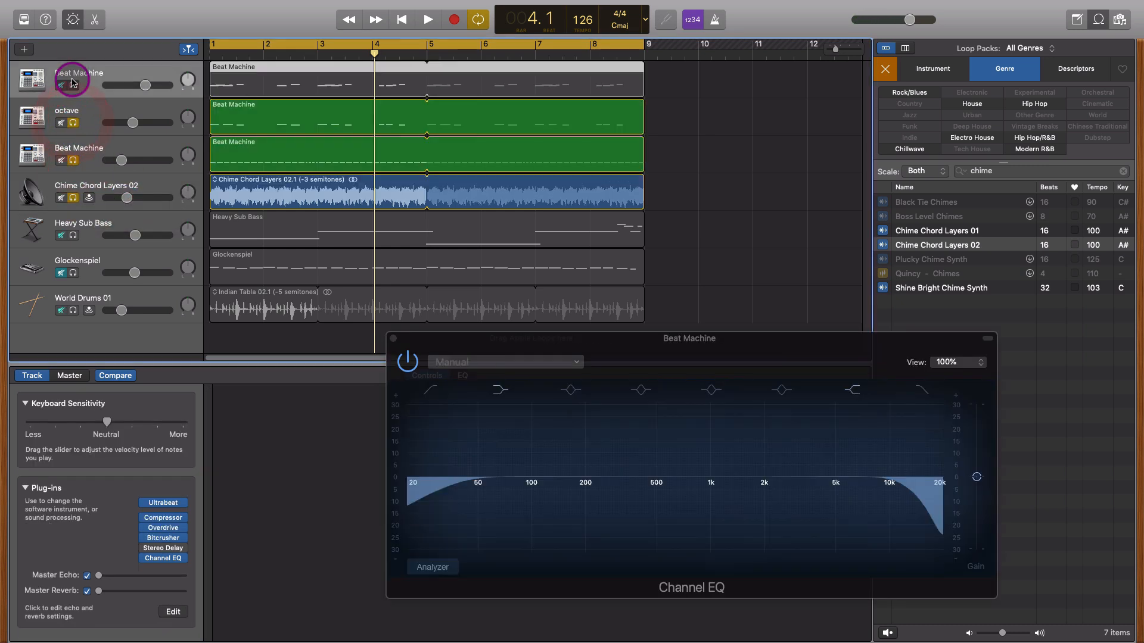
key("space")
Balance the Chime Chord Layers 02 volume against the soloed drum tracks during playback, and stop
left_click_drag(126, 198, 128, 199)
left_click(72, 84)
left_click(122, 199)
left_click(149, 185)
left_click(123, 198)
key("space")
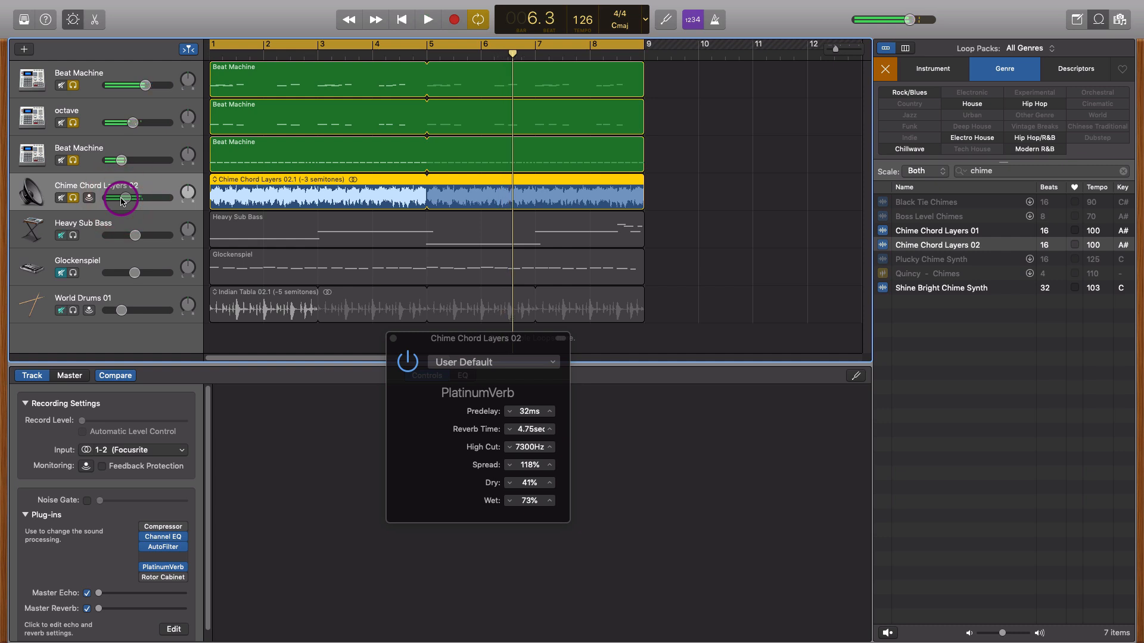
Select the Heavy Sub Bass track, listen to it soloed, and show its patch in the library's Synthesizer Bass sounds
left_click(94, 223)
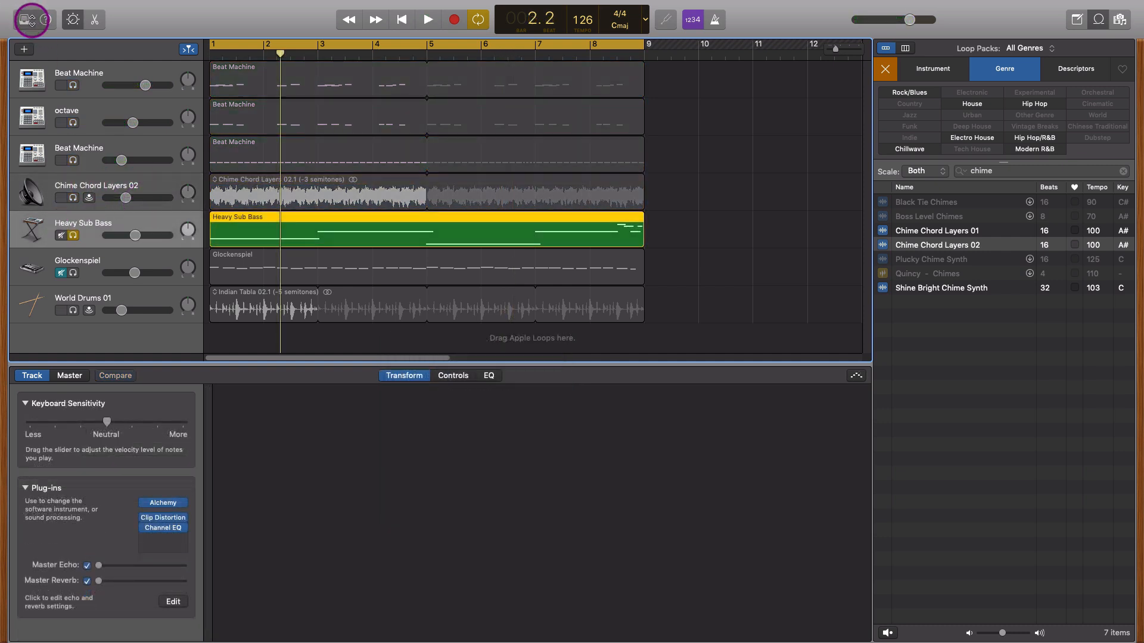
left_click(29, 22)
left_click(33, 197)
left_click(138, 385)
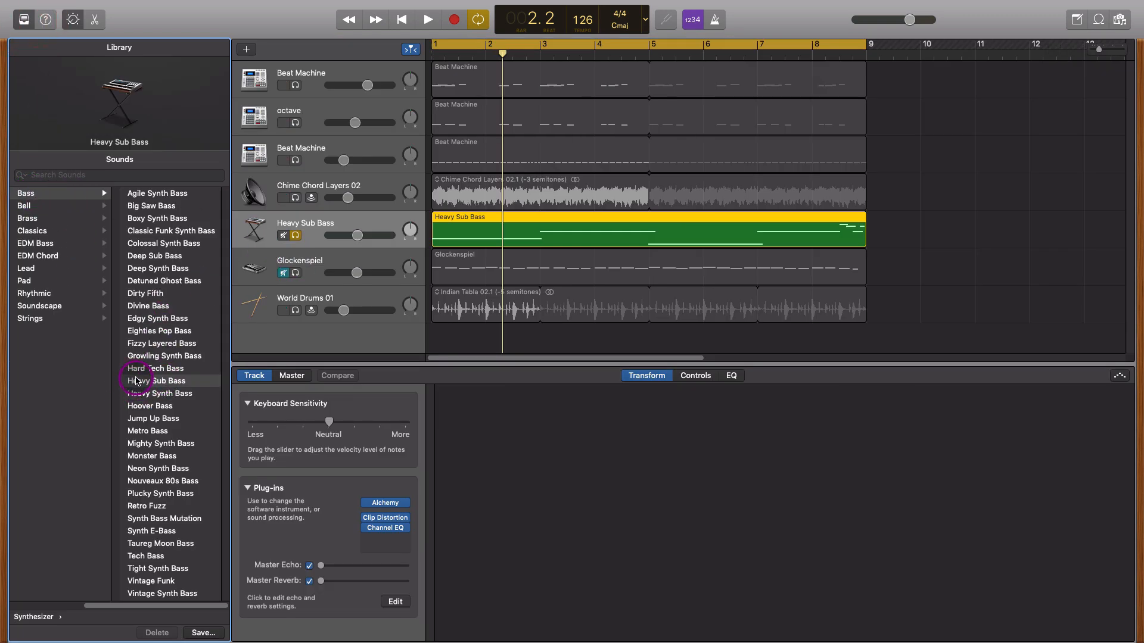
Play the soloed sub bass from the start and examine its region's notes in the Piano Roll
key("Return")
key("space")
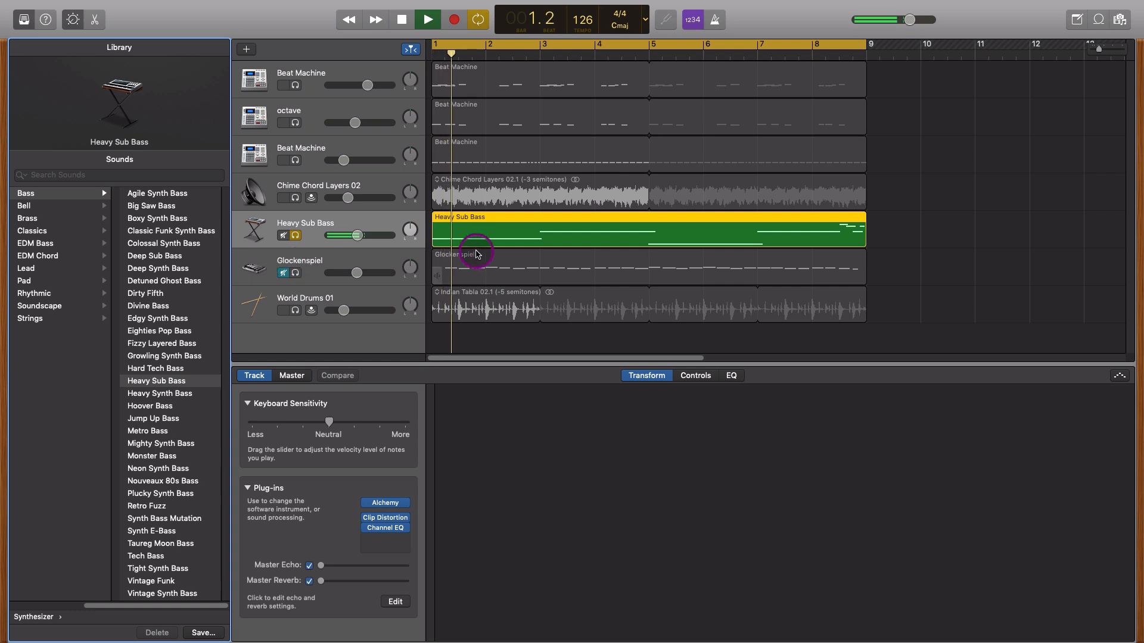
double_click(475, 227)
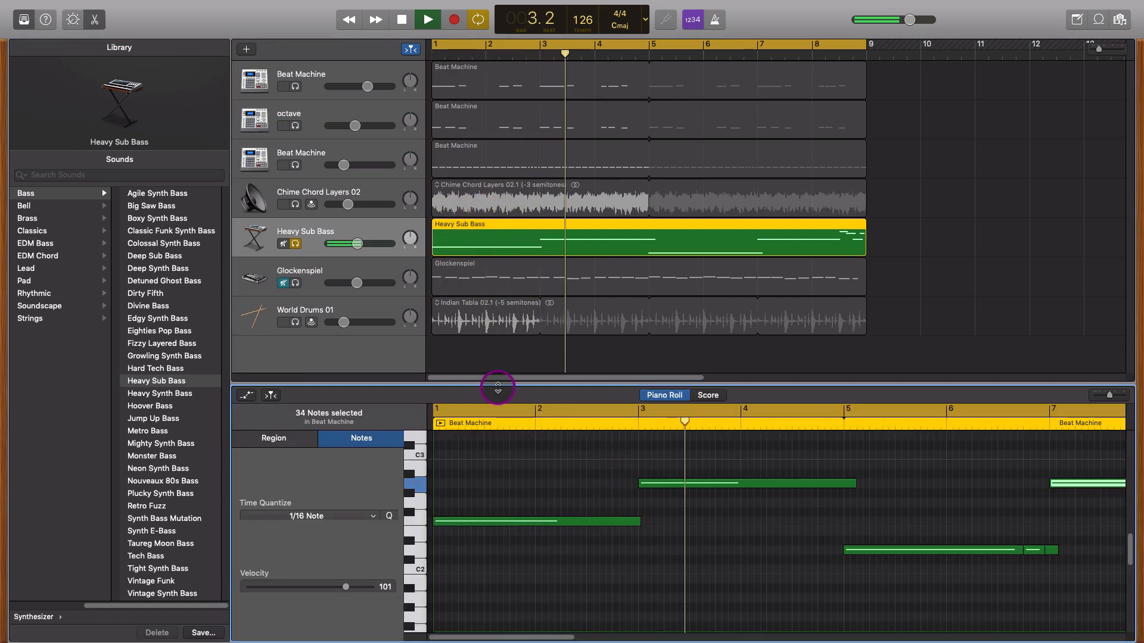
key("space")
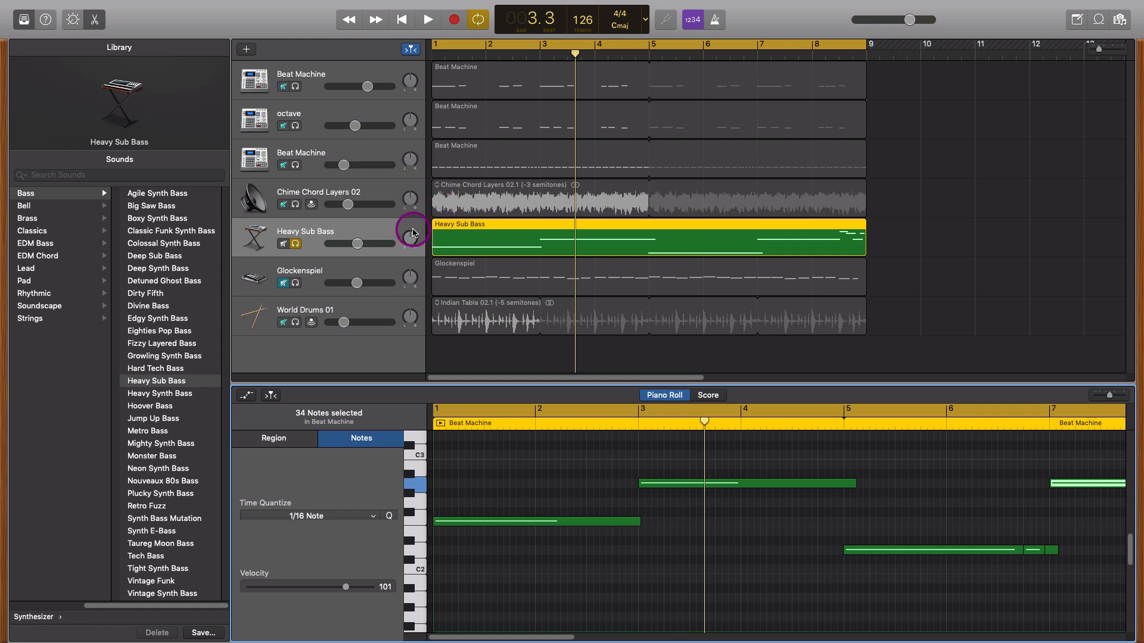
Return to the bass track's Smart Controls and set Clip Distortion's drive to 38.0 dB and mix to 49% during playback
left_click(72, 20)
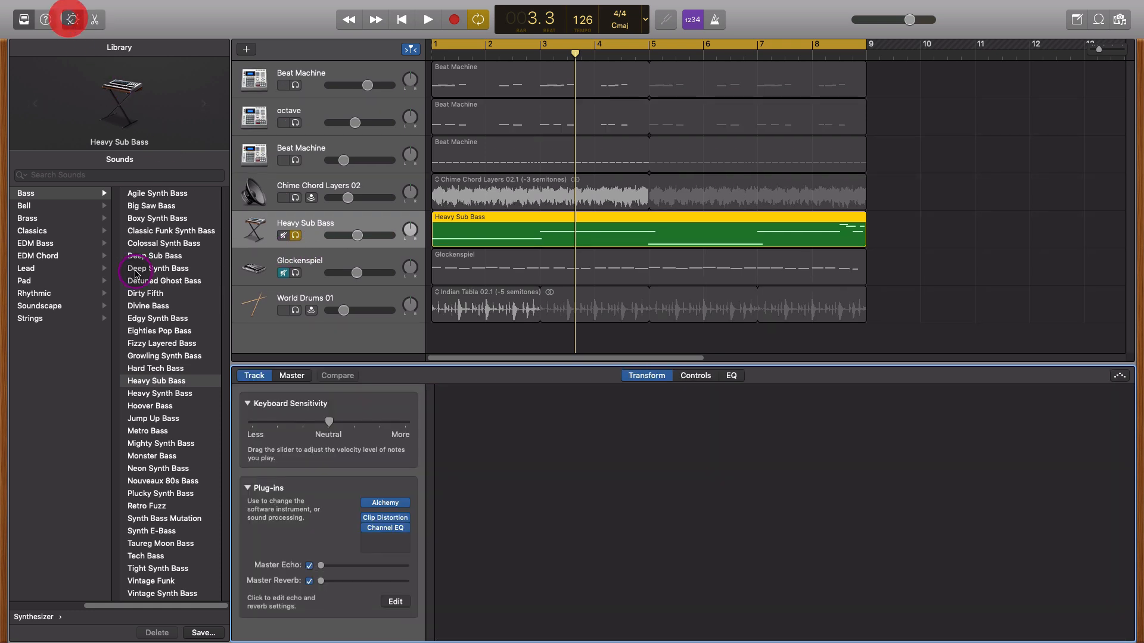
left_click(387, 518)
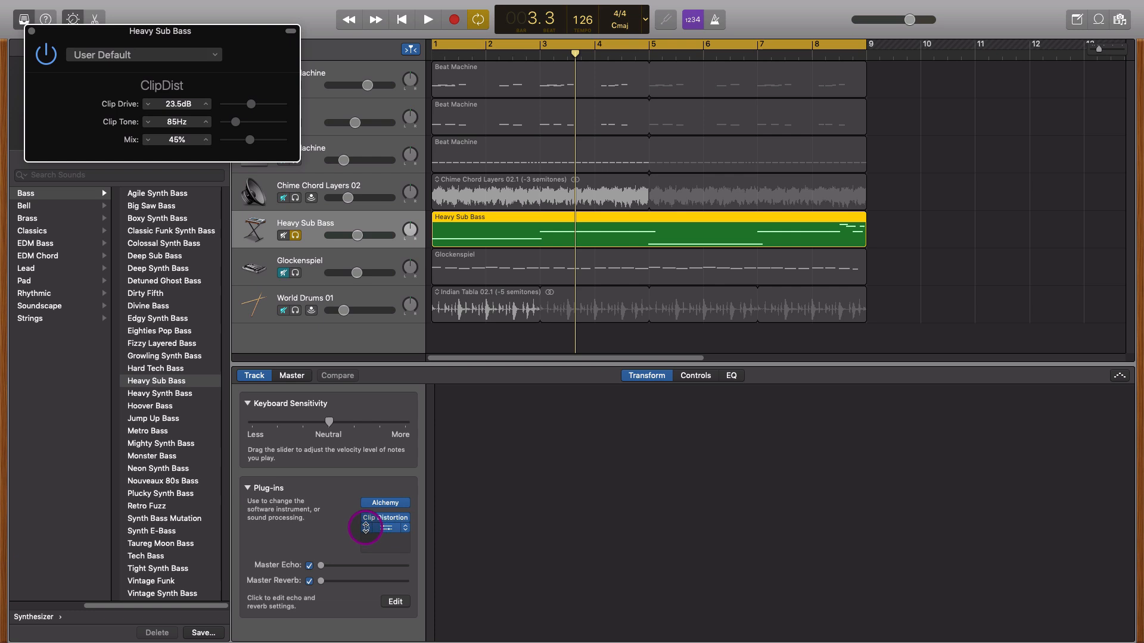
key("space")
left_click_drag(251, 104, 252, 139)
key("space")
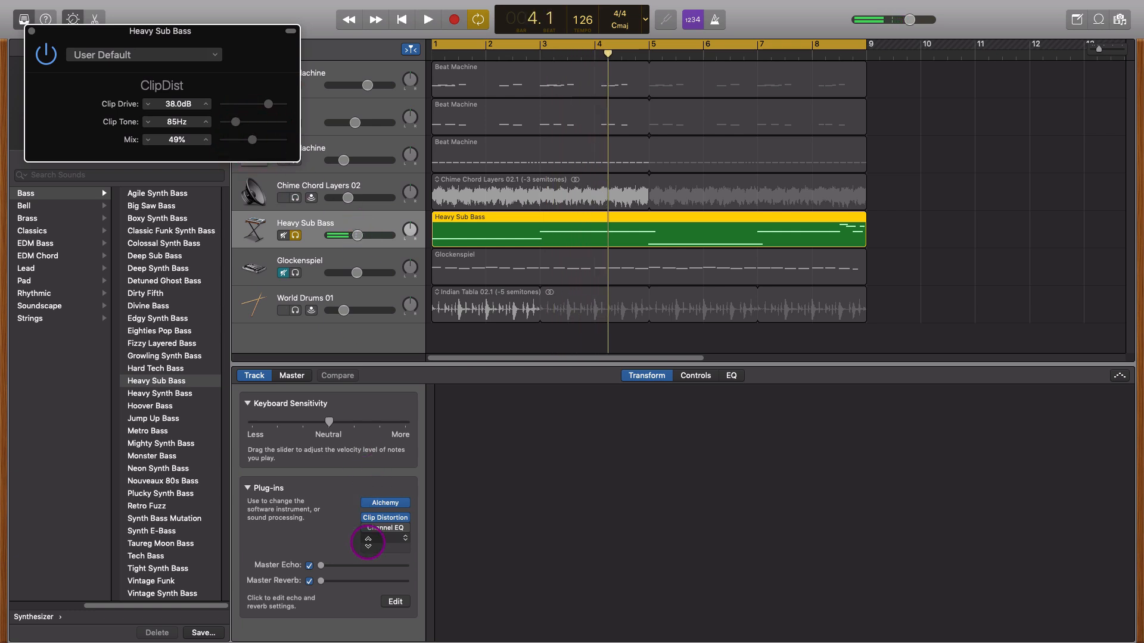
Turn on the sub bass track's Channel EQ, view its curve while the bass plays, and close the plug-in window
left_click(367, 528)
left_click_drag(347, 210, 365, 180)
key("space")
key("space")
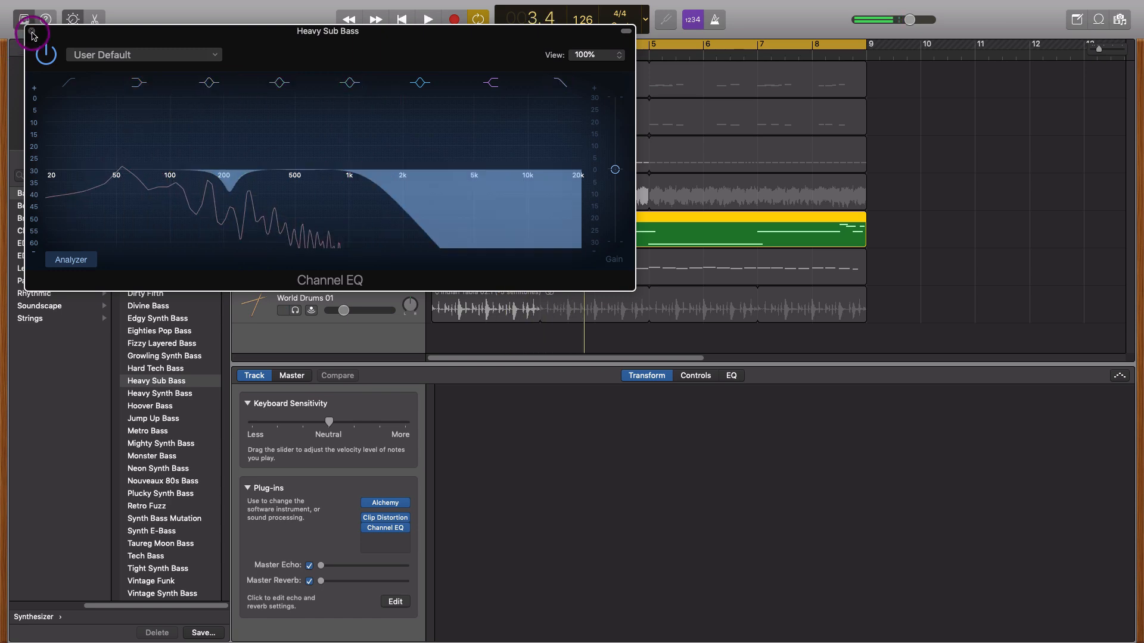
left_click(31, 31)
Unsolo the Heavy Sub Bass, mute World Drums 01, and lower the chime track's volume while the mix plays
left_click(295, 236)
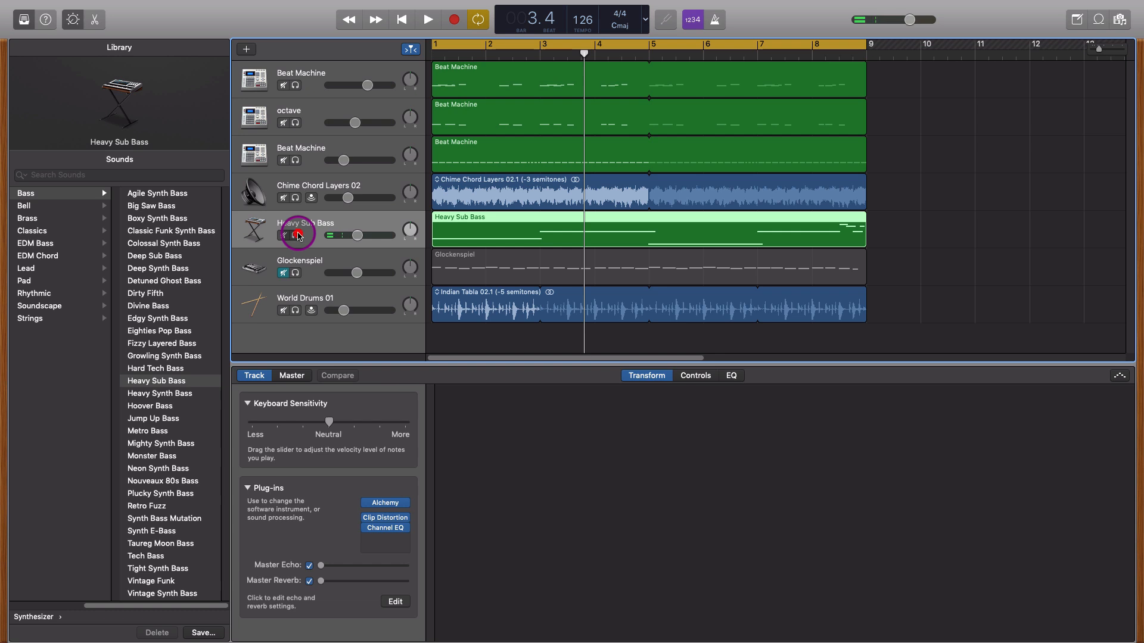
left_click(284, 310)
key("space")
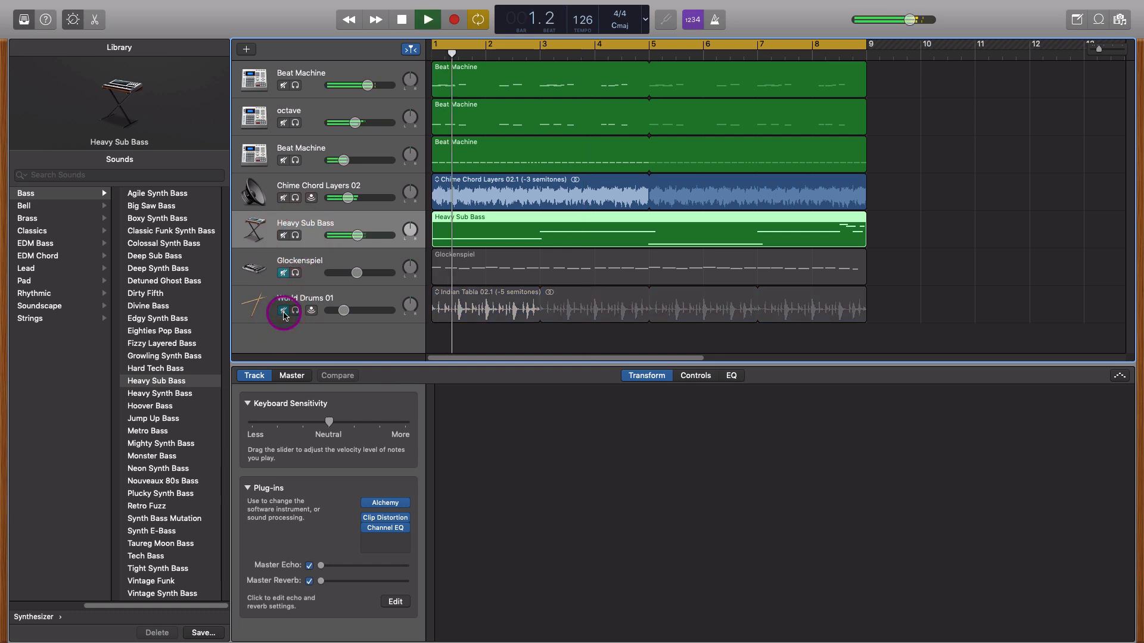
left_click_drag(348, 198, 339, 202)
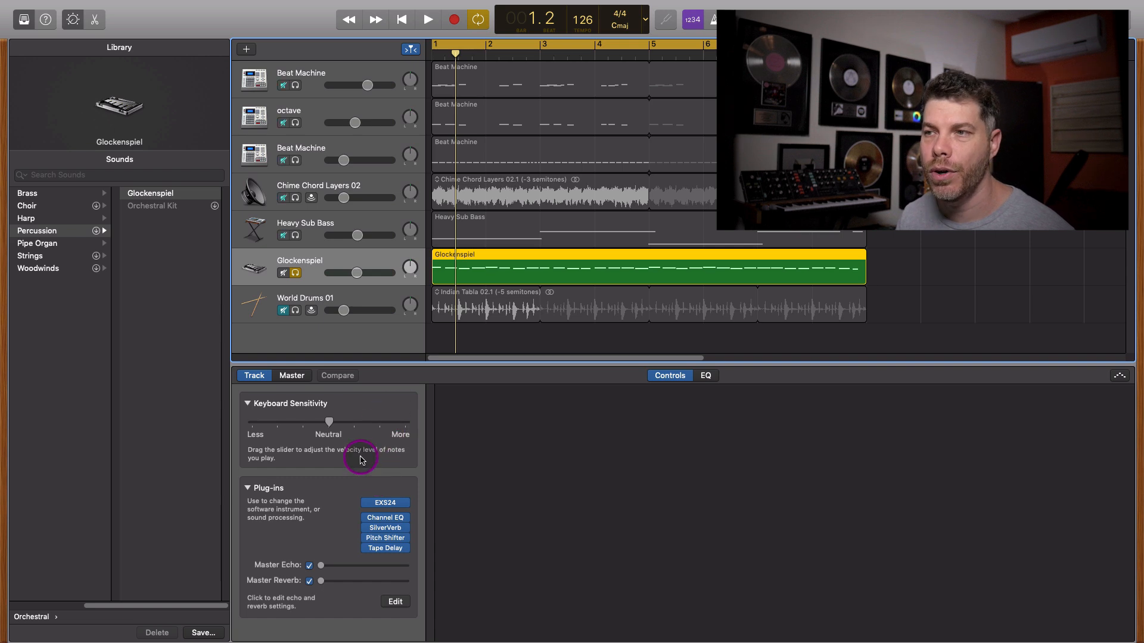
Raise the soloed Glockenspiel track's volume while auditioning it, and stop playback
left_click(363, 271)
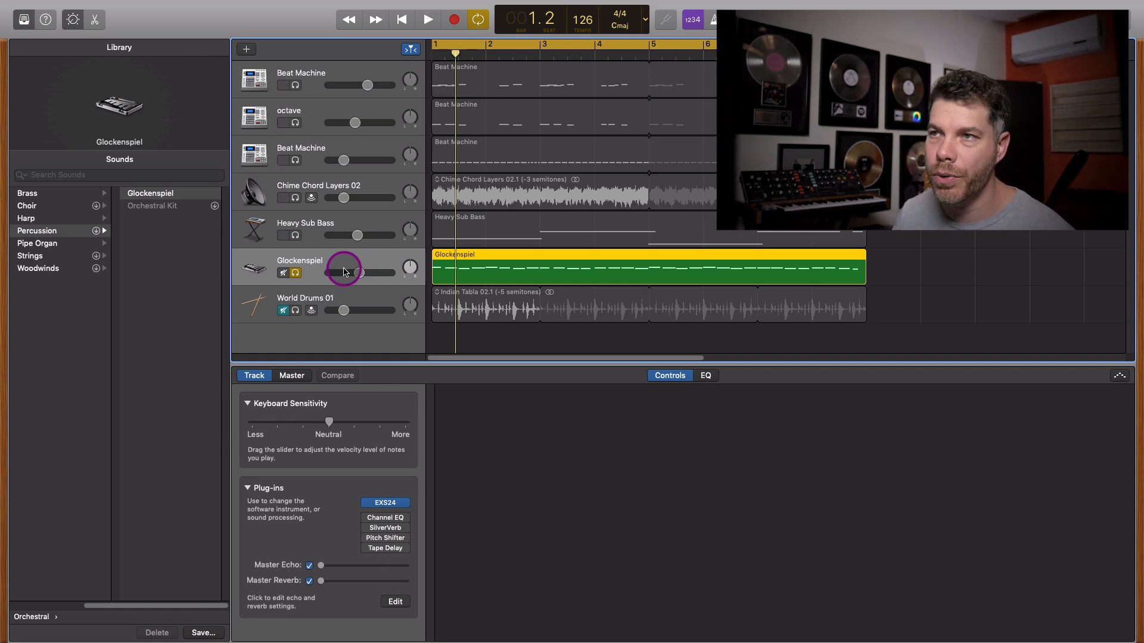
key("space")
left_click_drag(361, 271, 365, 270)
left_click(367, 272)
key("space")
Audition the glockenspiel unsoloed with the other tracks, solo it again, and lower its volume slightly
left_click(296, 273)
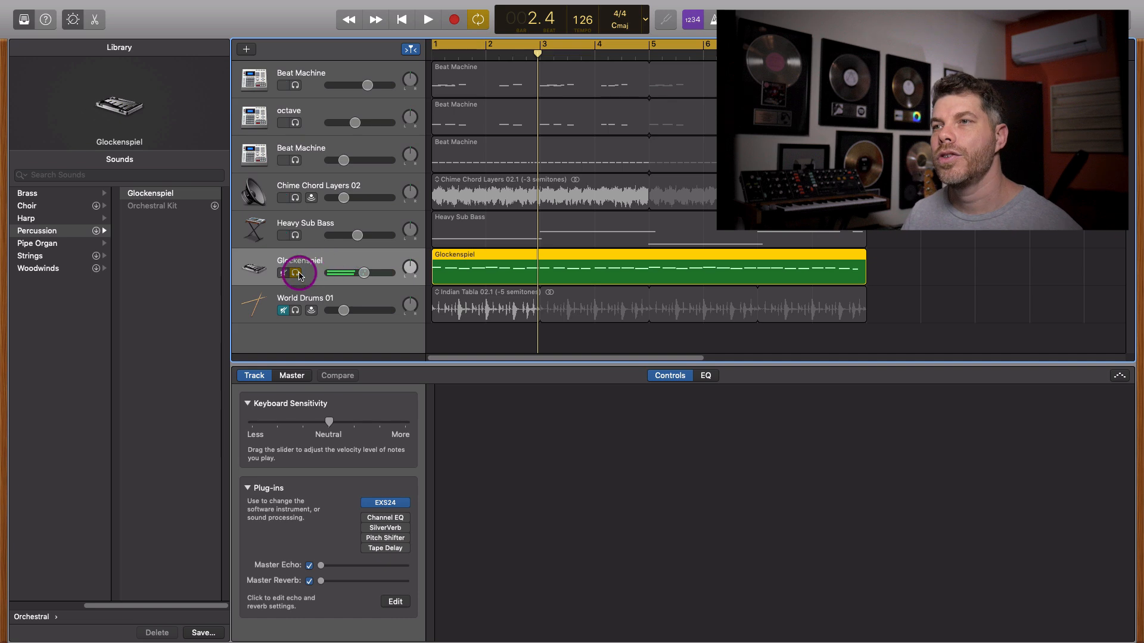
left_click(296, 274)
key("space")
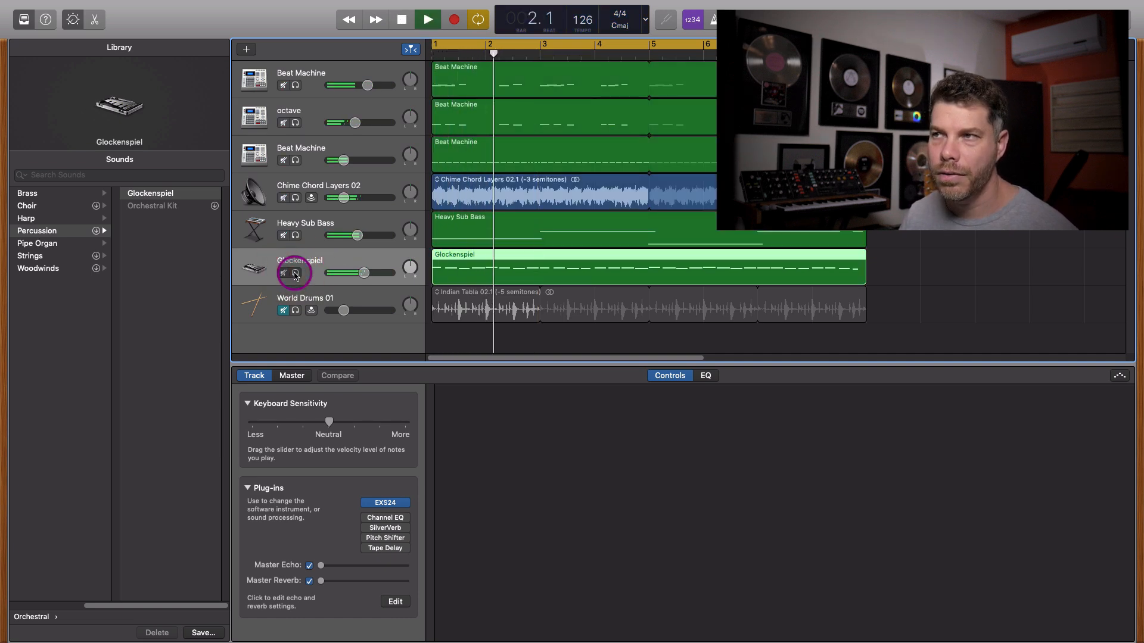
key("space")
left_click(296, 273)
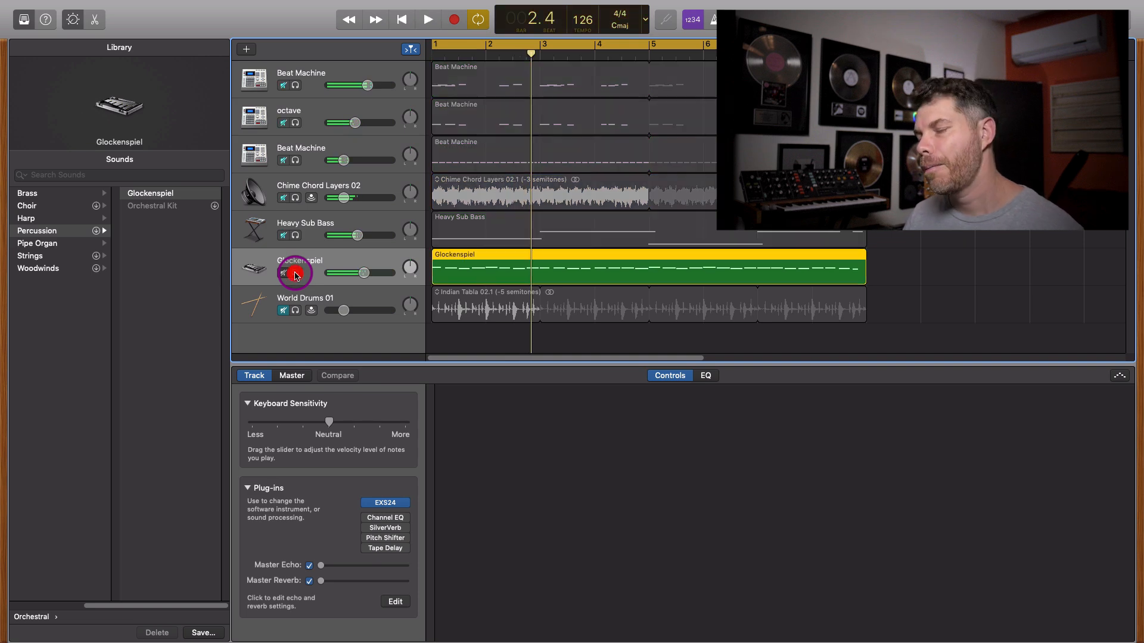
left_click_drag(361, 273, 357, 272)
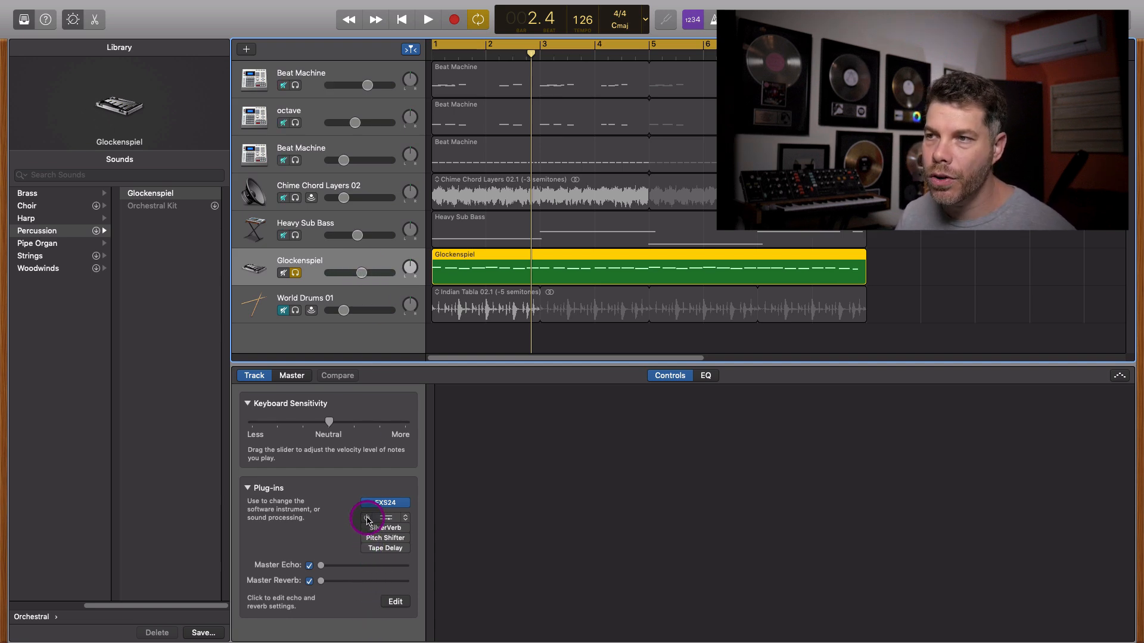
Turn on the Glockenspiel track's Channel EQ, view its curve, and close the plug-in window
left_click(366, 519)
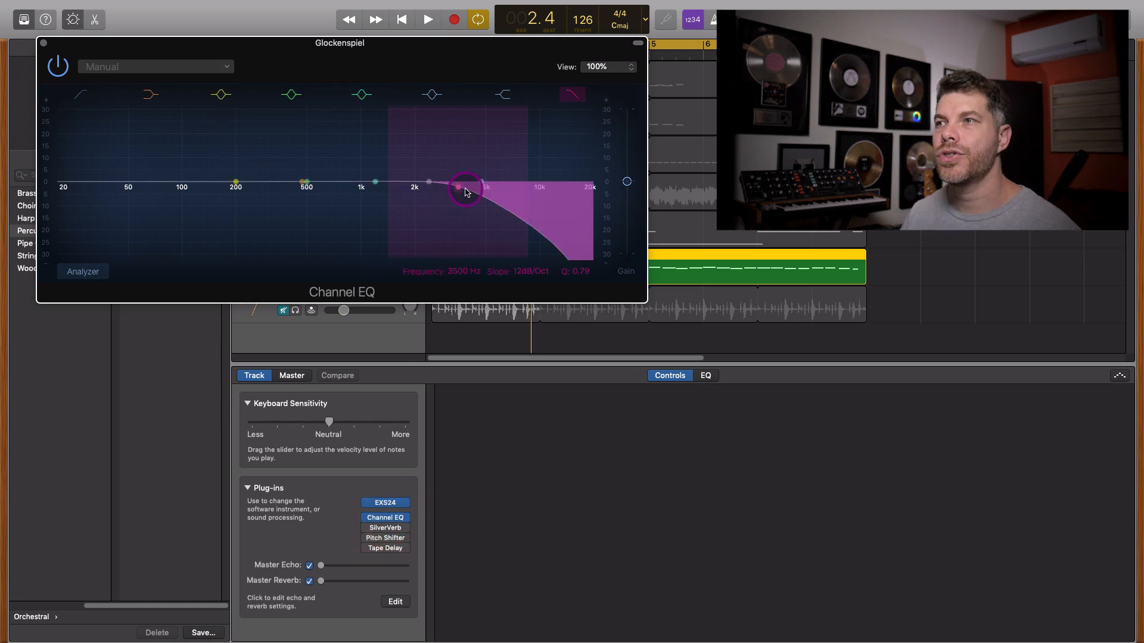
left_click(42, 44)
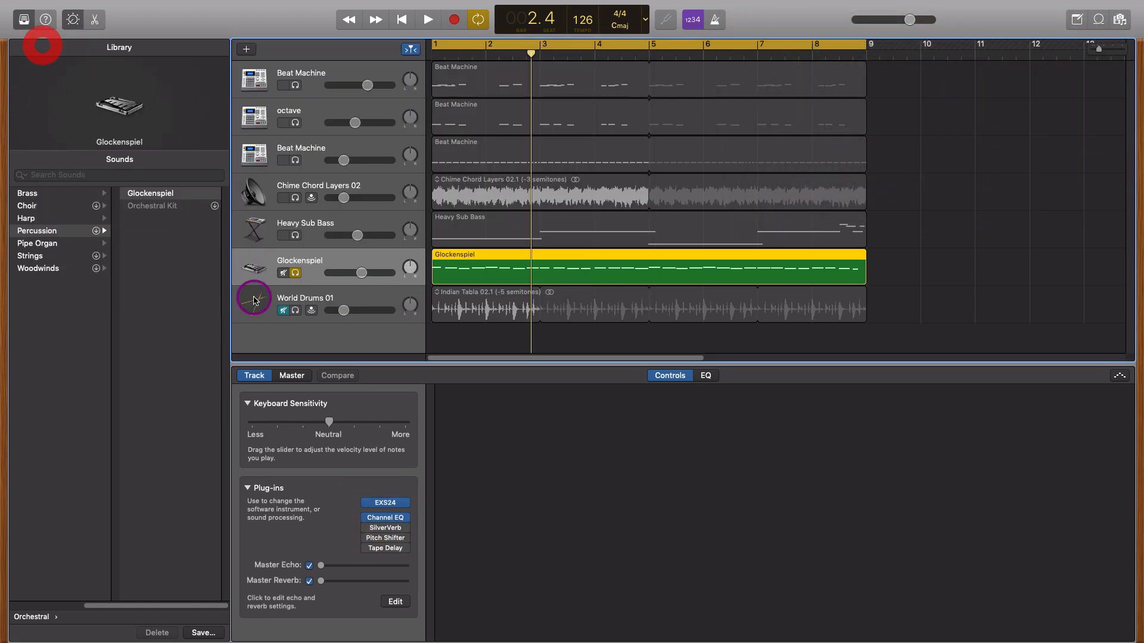
Turn on the Glockenspiel's SilverVerb, audition it, and set its wet level to 87% and dry level to 51%
left_click(368, 528)
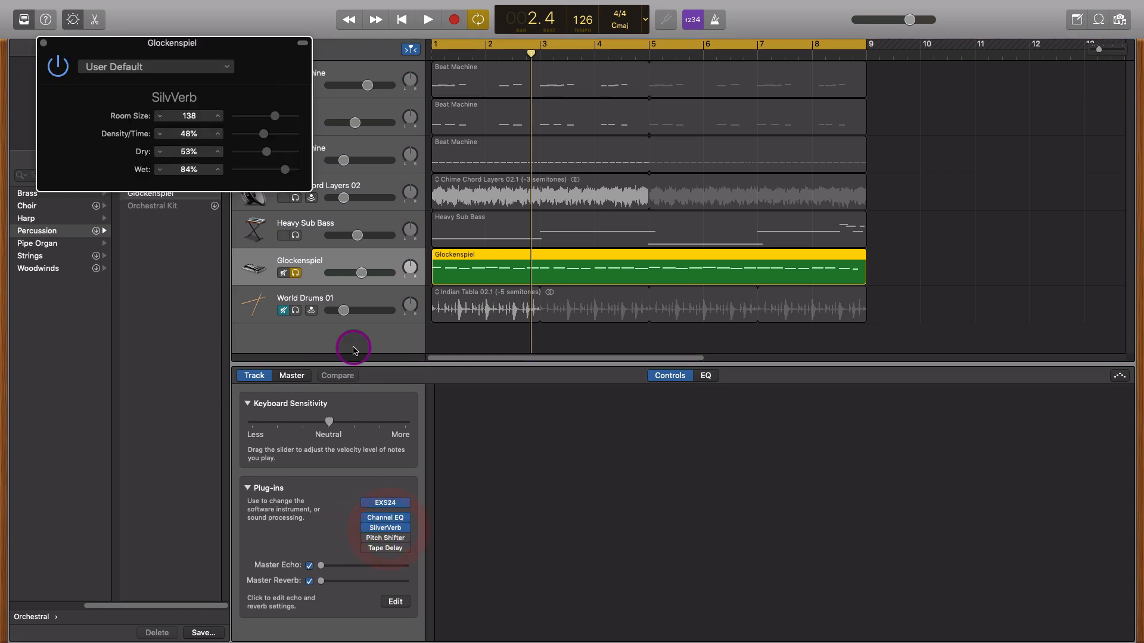
key("space")
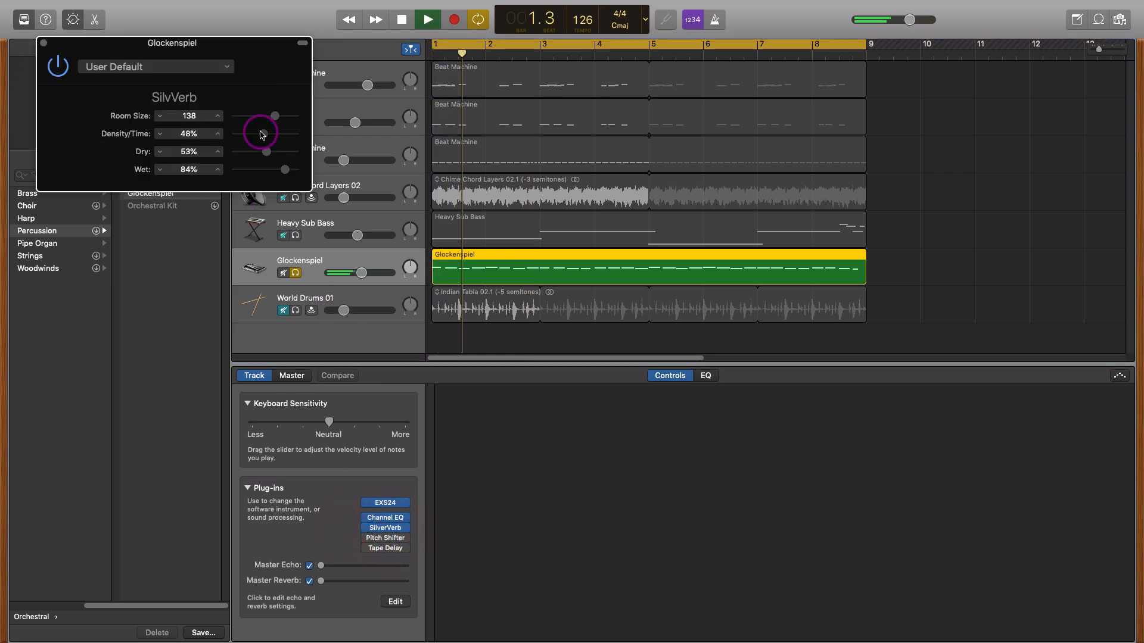
left_click_drag(269, 42, 301, 75)
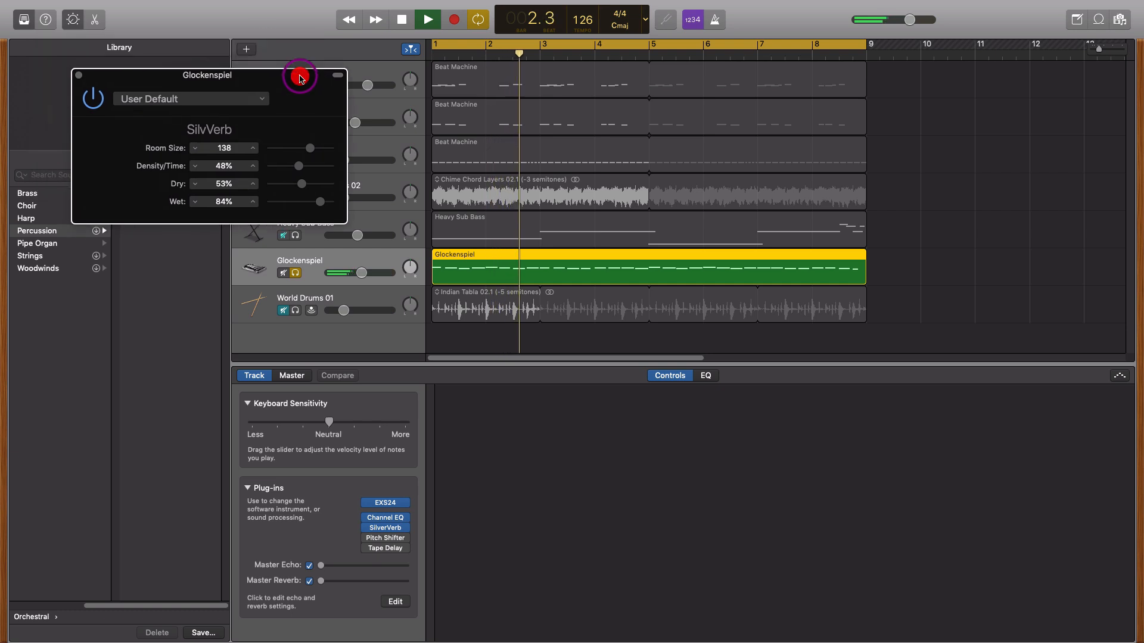
key("space")
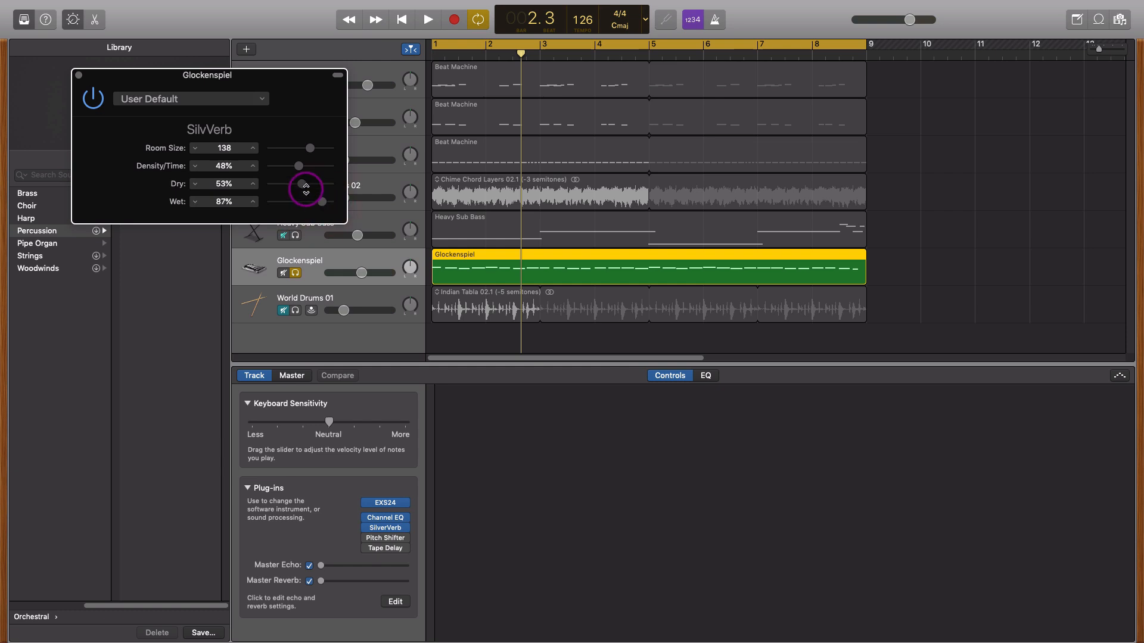
left_click(300, 186)
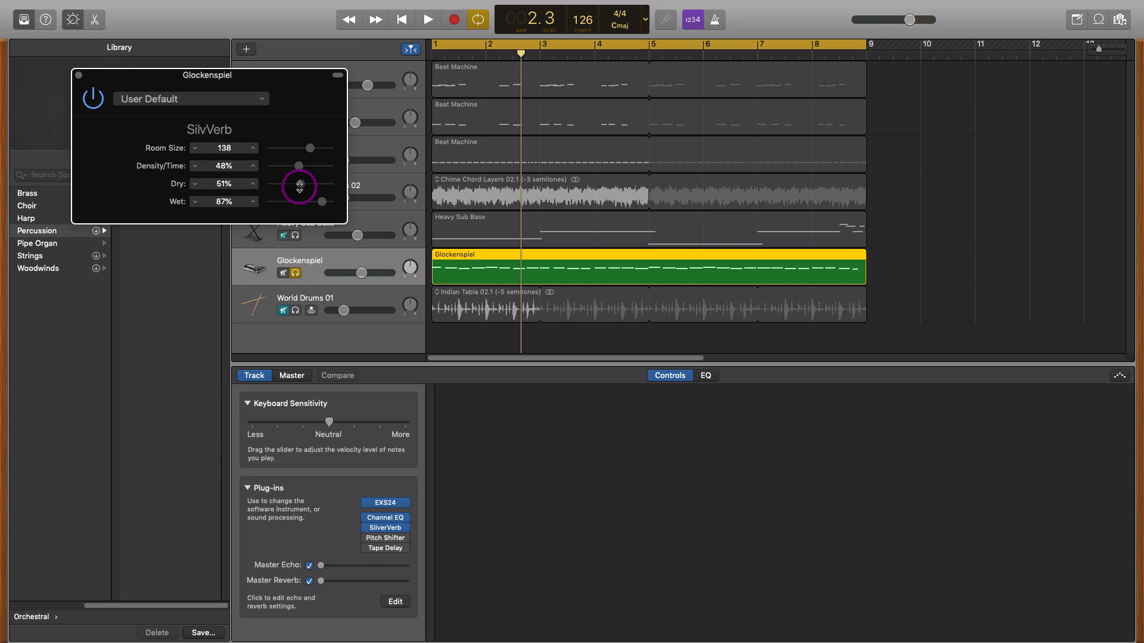
Play the soloed glockenspiel with the reverb, raise its track volume slightly, and stop playback
key("space")
left_click_drag(361, 272, 377, 274)
key("space")
Turn on the Glockenspiel's Pitch Shifter, widen its window, and raise the track volume a little while auditioning the sound
mouse_move(363, 542)
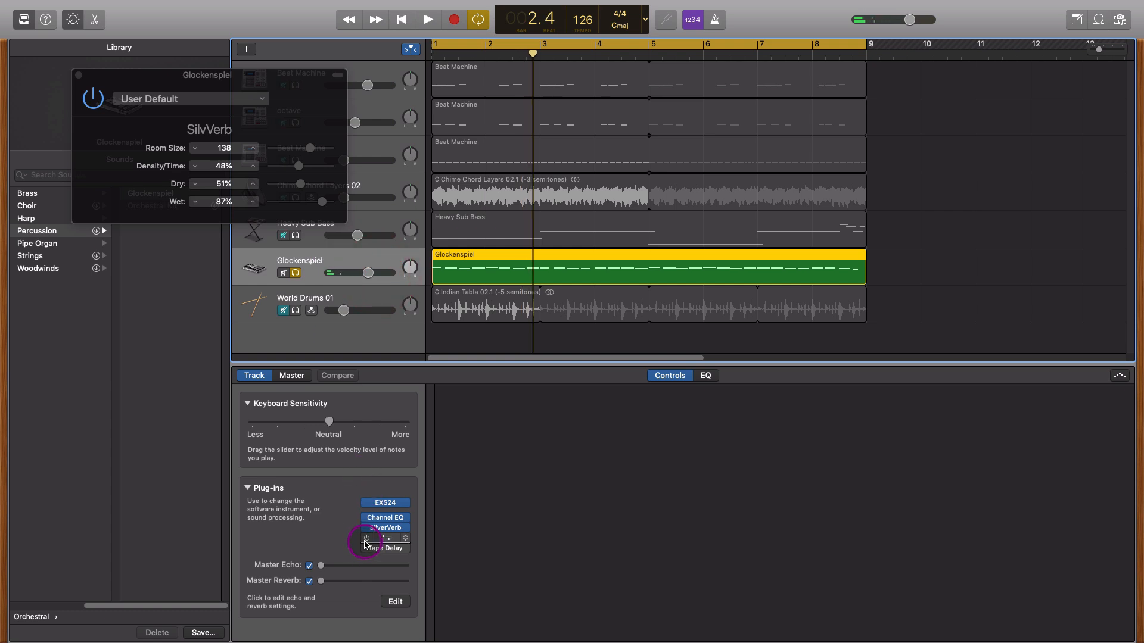
left_click(386, 538)
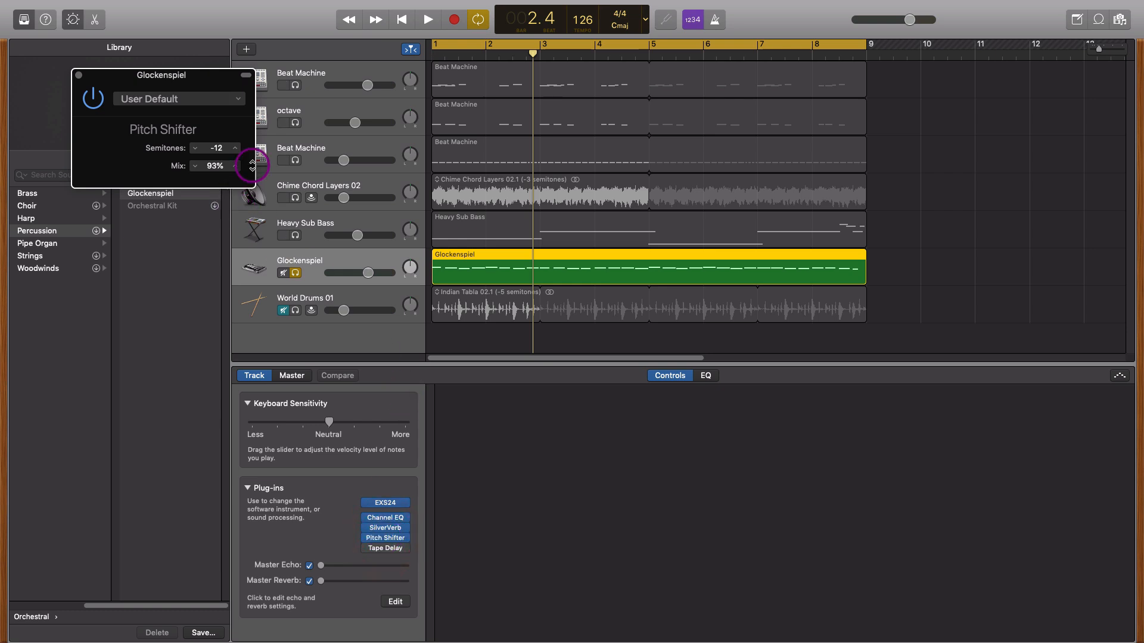
left_click_drag(255, 183, 501, 243)
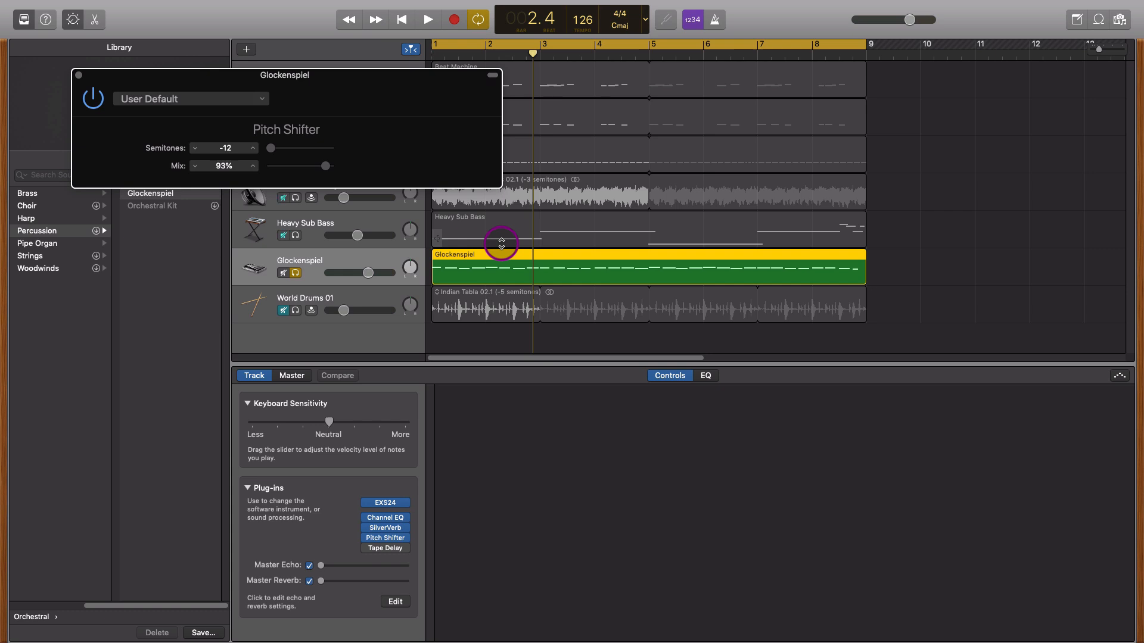
key("space")
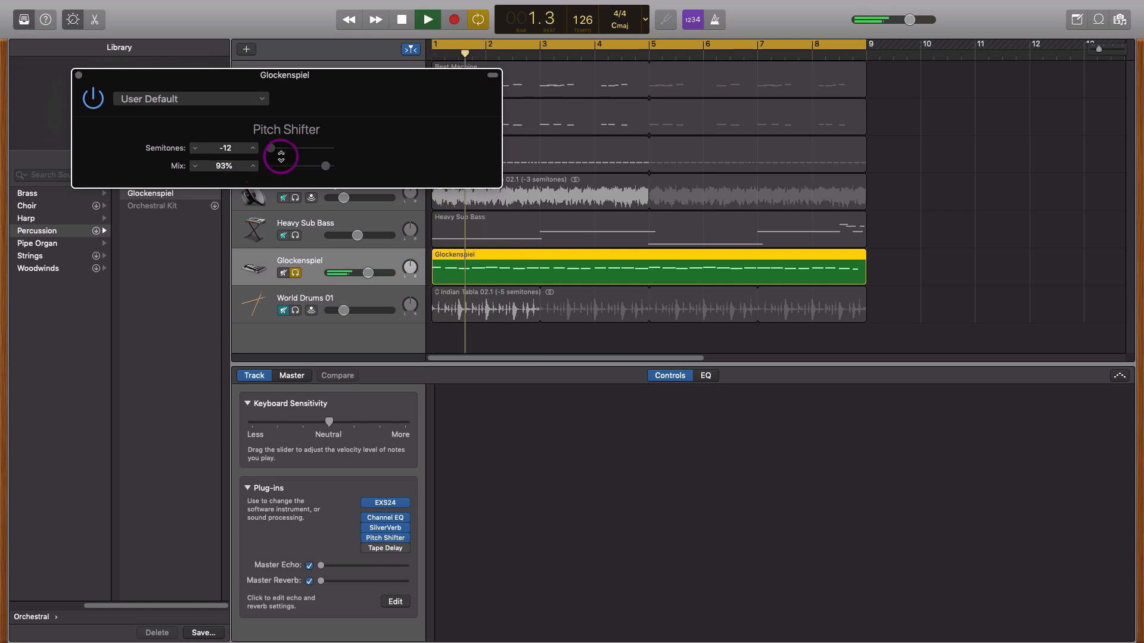
left_click_drag(370, 273, 383, 277)
left_click(378, 274)
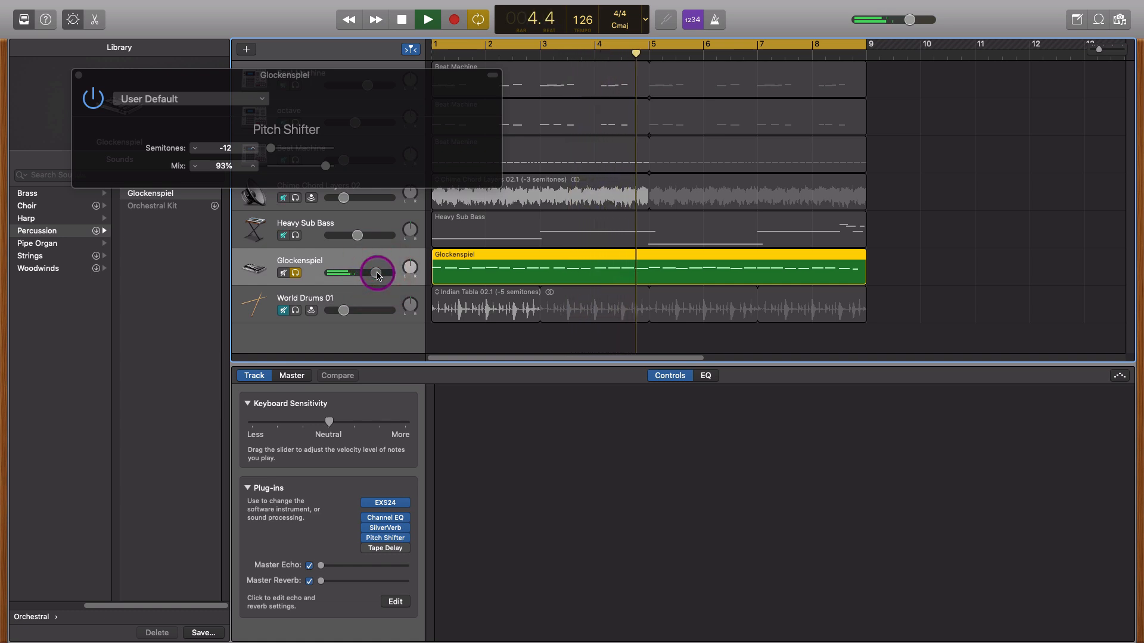
key("space")
Turn on the Glockenspiel's Tape Delay, widen its window, view the note value options, and audition the delay from the start
mouse_move(381, 552)
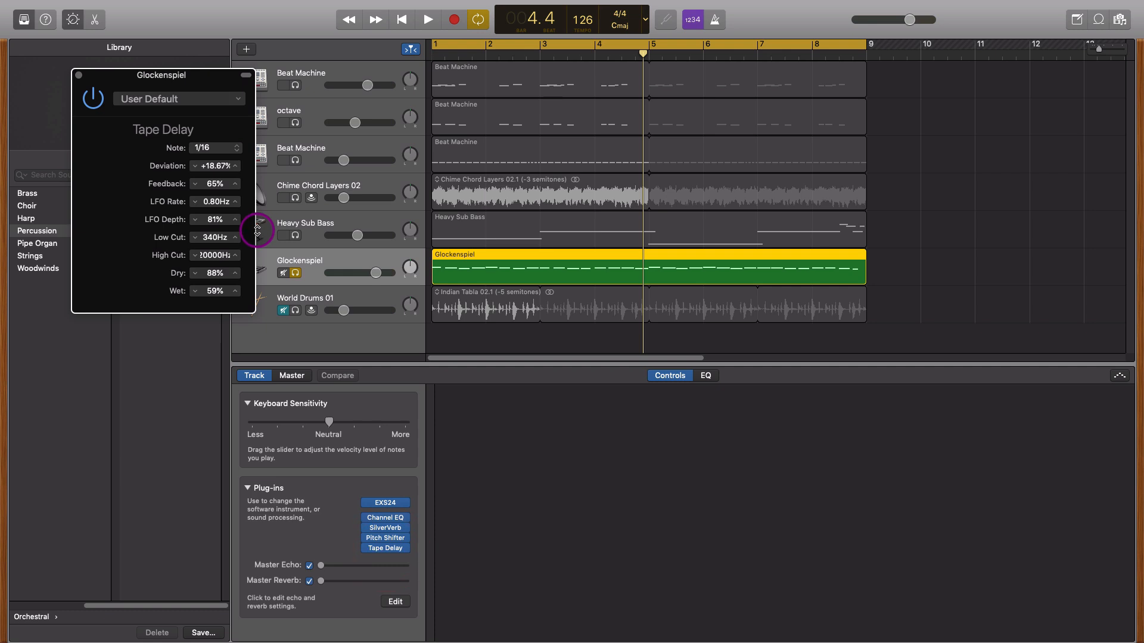
left_click_drag(255, 231, 441, 275)
left_click(235, 149)
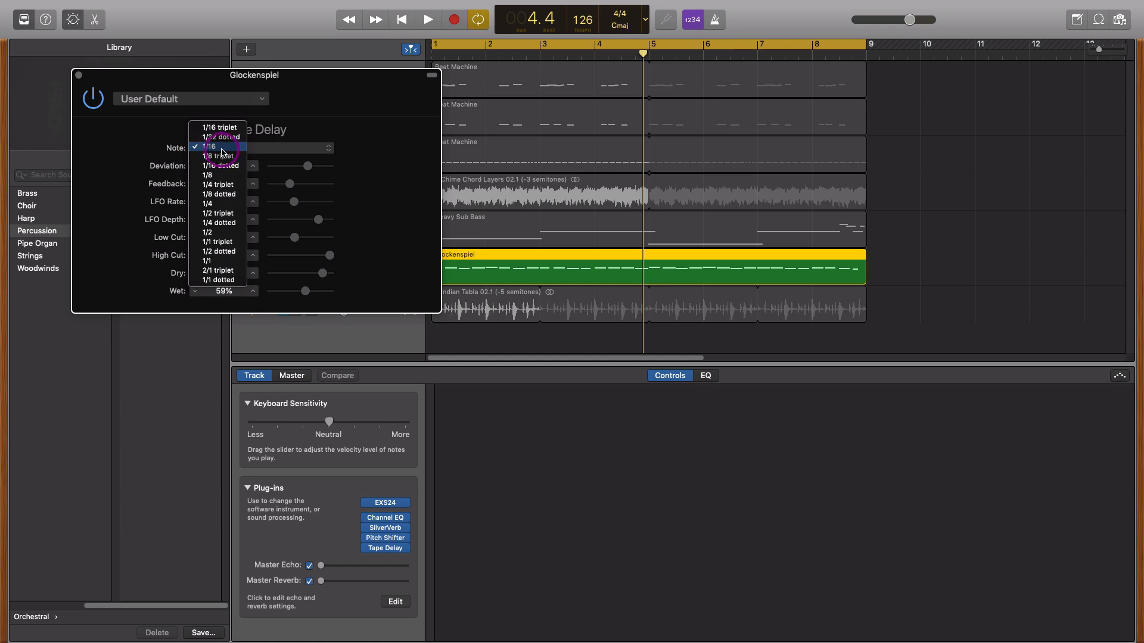
left_click(314, 122)
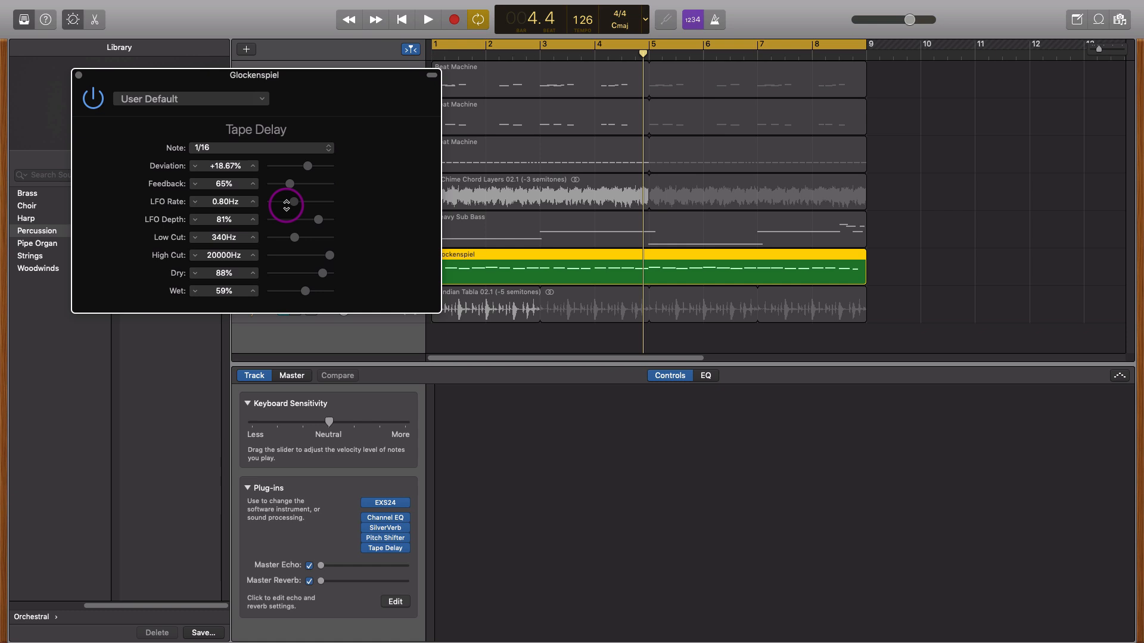
key("Return")
key("space")
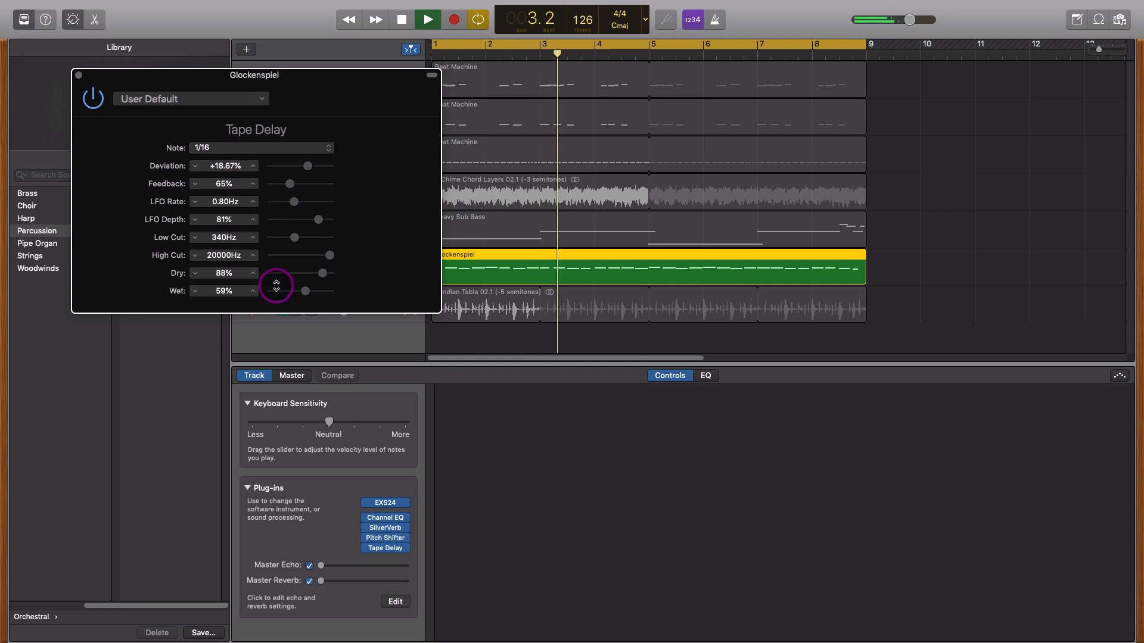
key("space")
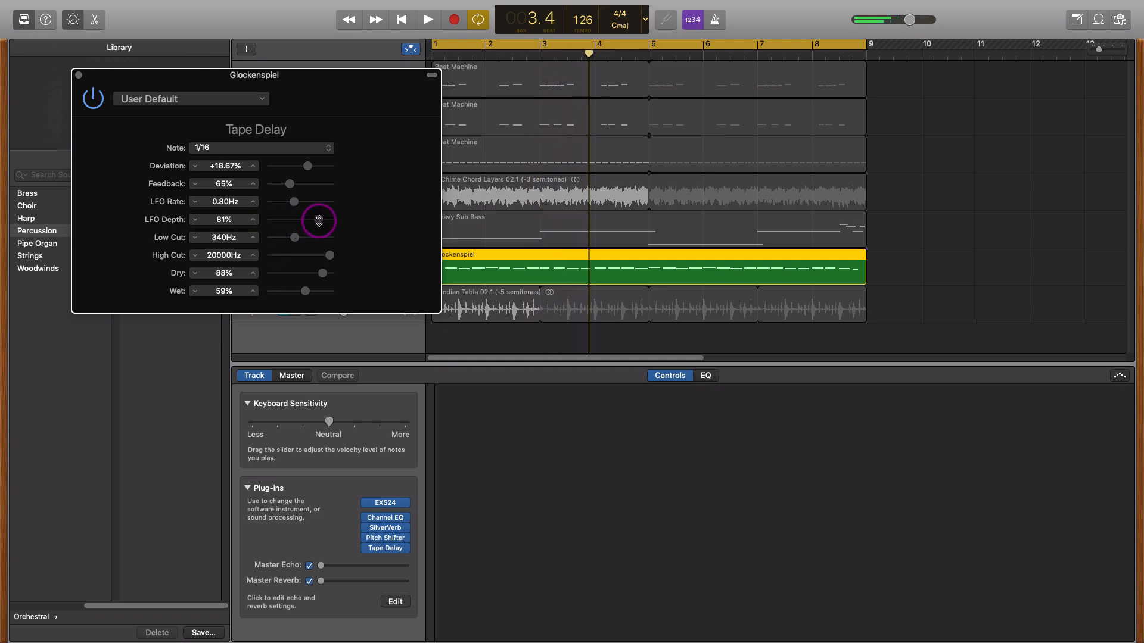
Set the Tape Delay's LFO Depth to 0% and audition the glockenspiel from the start
left_click_drag(319, 221, 282, 229)
key("Return")
key("space")
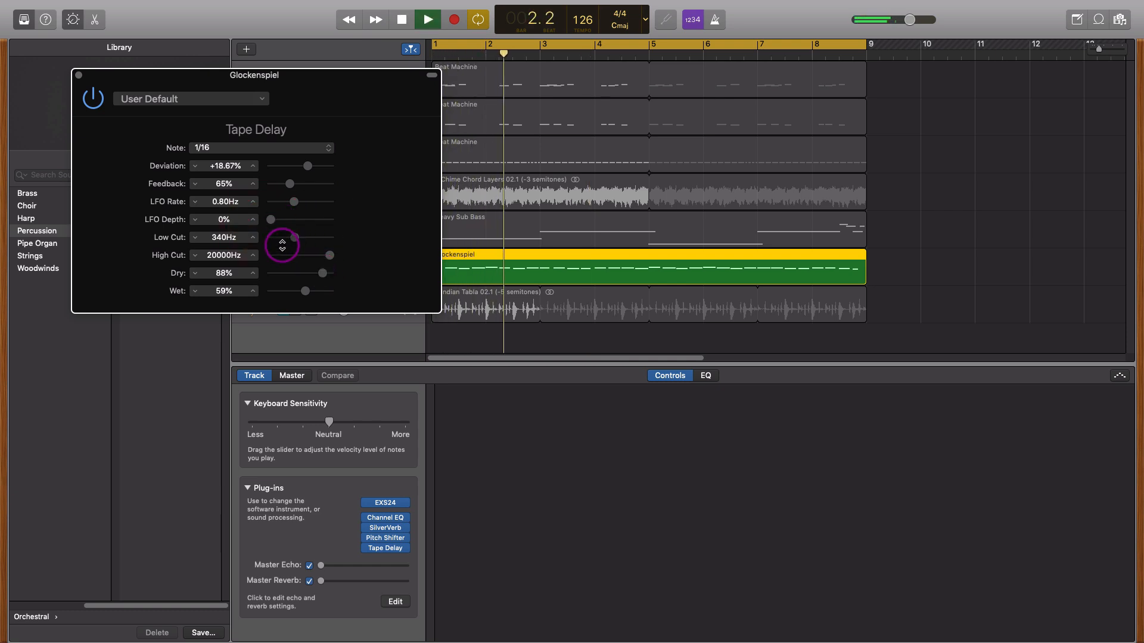
key("space")
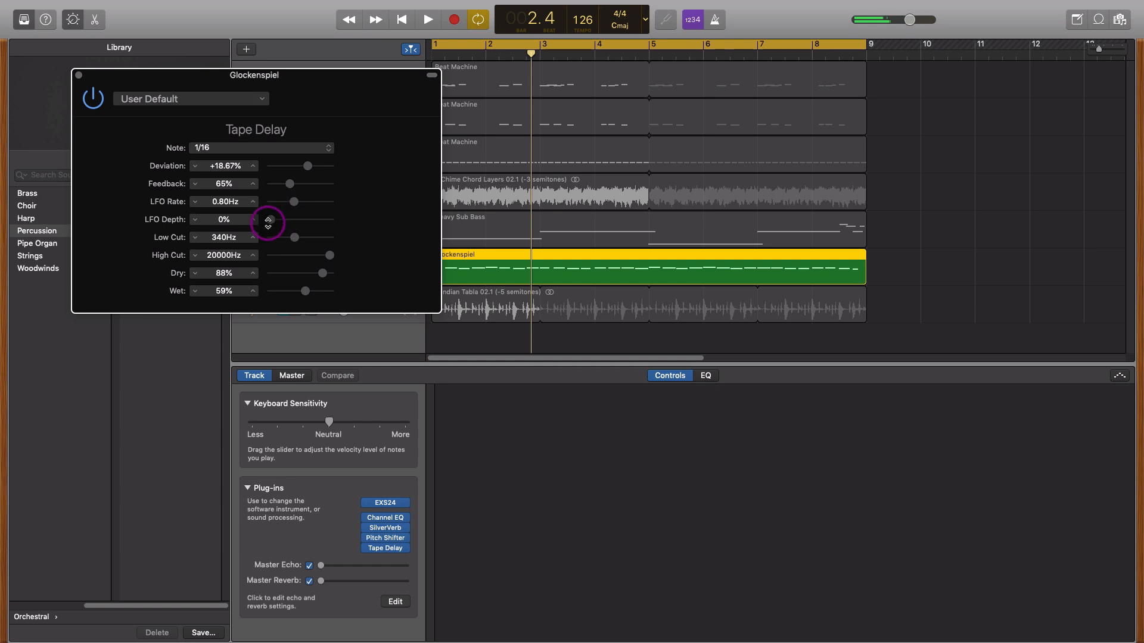
Set the Tape Delay's LFO Depth to 80% and LFO Rate to 0.86 Hz while auditioning the glockenspiel
key("Return")
key("space")
mouse_move(307, 221)
left_mouse_down()
mouse_move(318, 220)
mouse_move(298, 205)
left_mouse_up()
key("space")
key("space")
key("space")
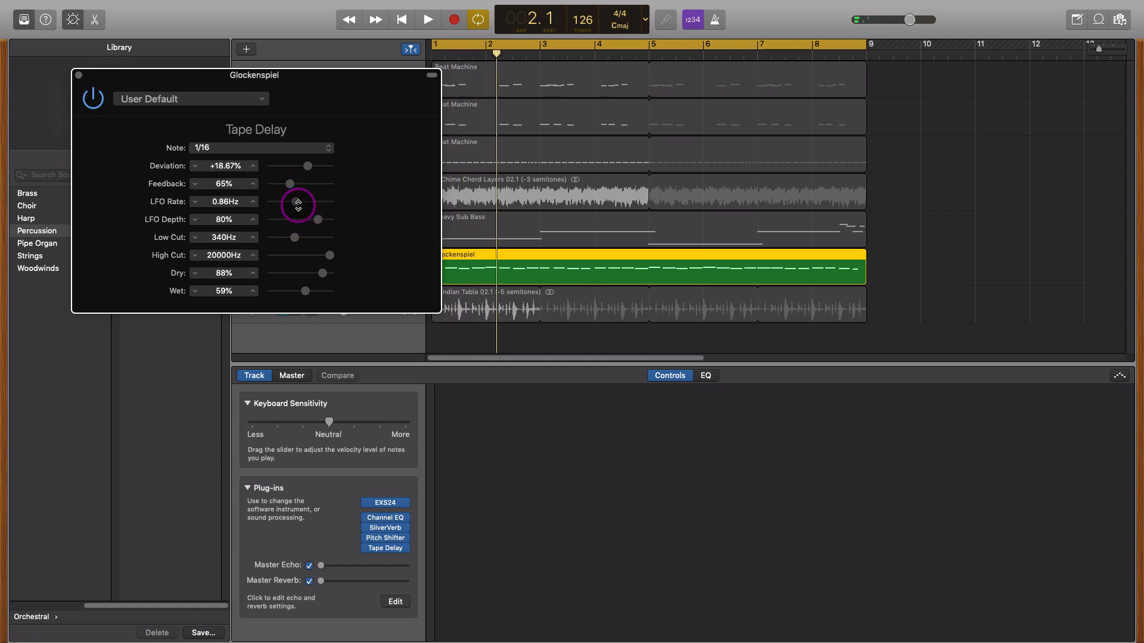
Compare the glockenspiel with its four effect plug-ins bypassed and re-enabled, and close the Tape Delay window
left_click_drag(367, 548, 367, 509)
key("space")
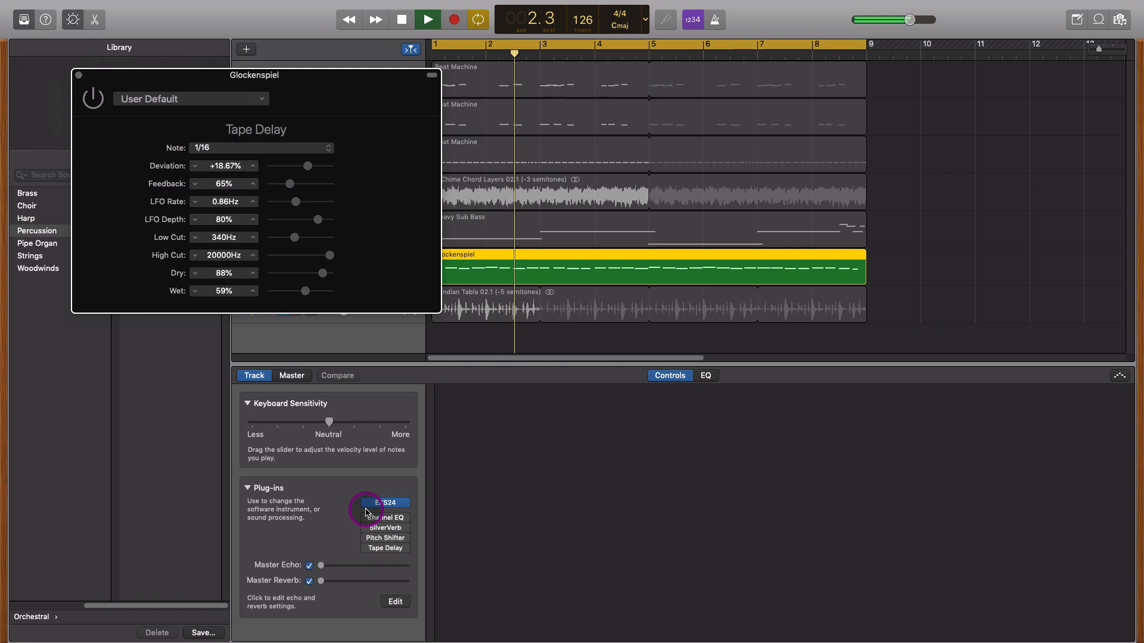
key("space")
left_click_drag(366, 548, 368, 518)
key("space")
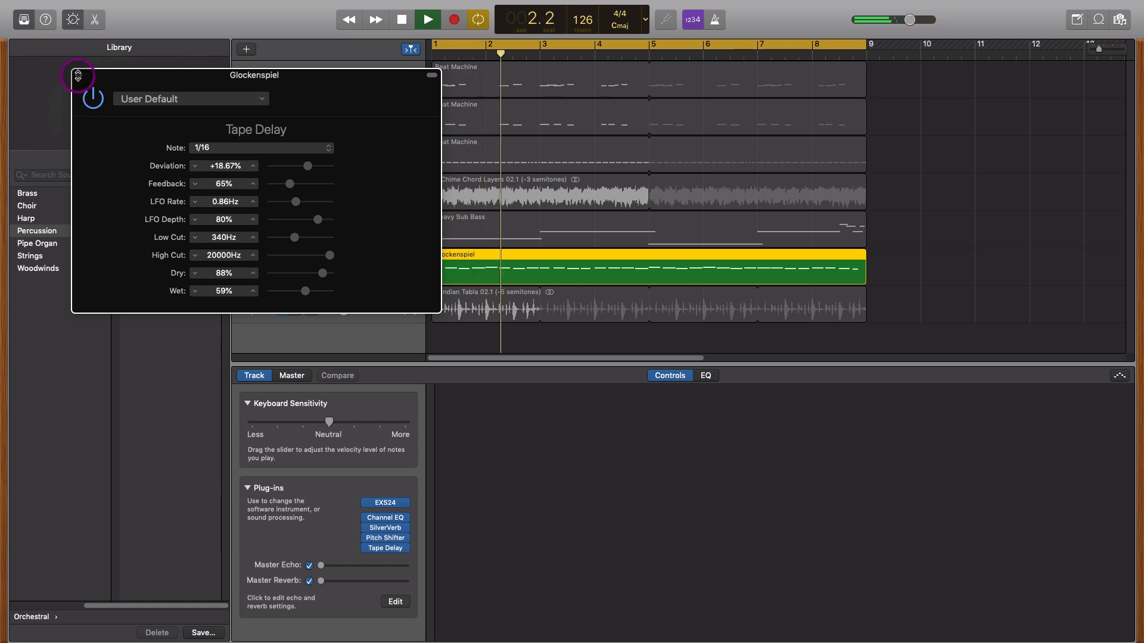
key("space")
left_click(78, 76)
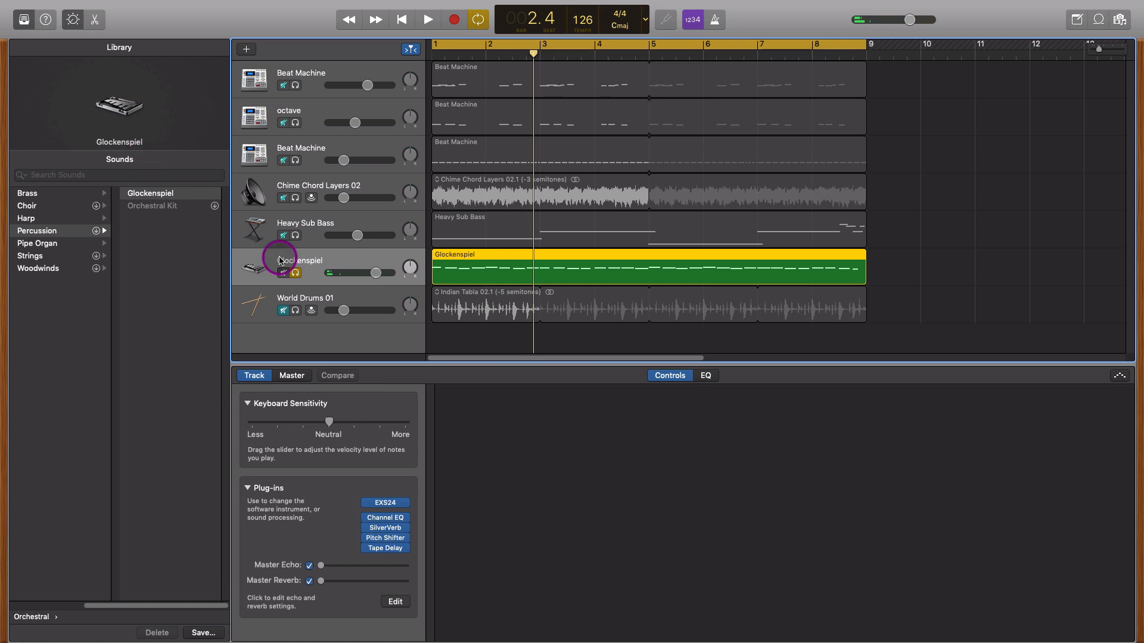
Unsolo the Glockenspiel and lower its track volume while the full mix plays
left_click(295, 273)
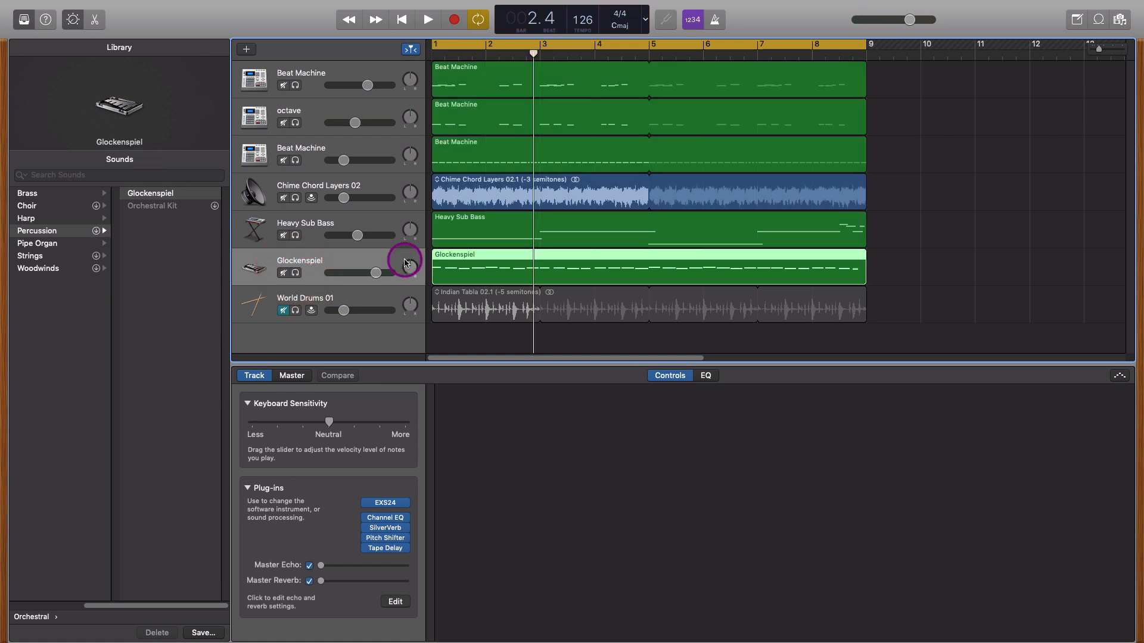
key("space")
left_click_drag(376, 272, 359, 271)
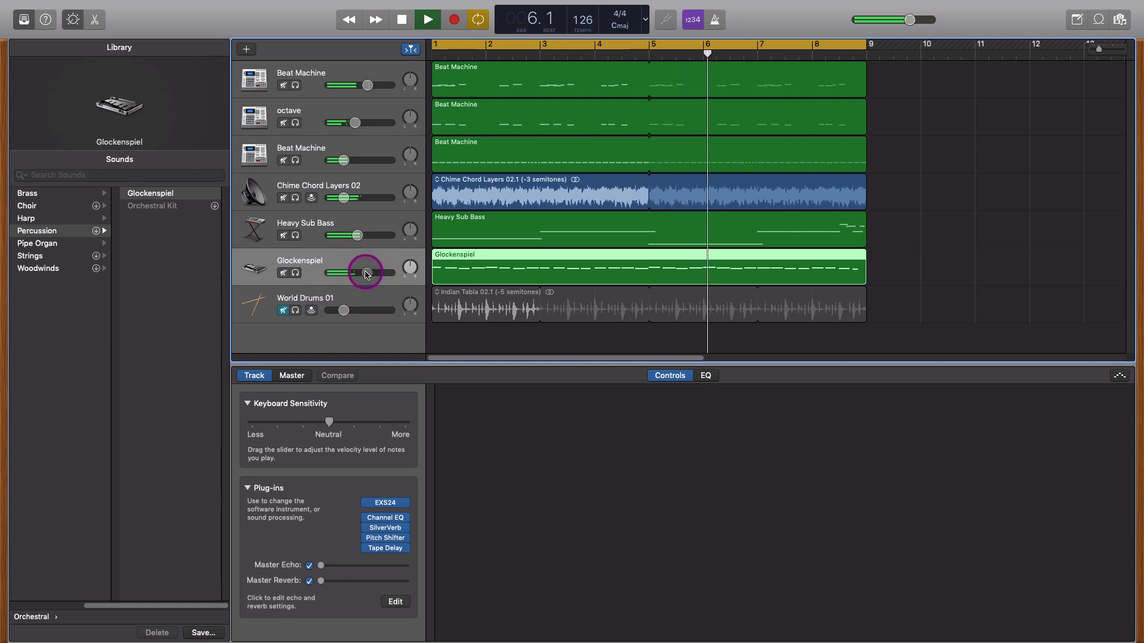
key("space")
Unmute and solo the World Drums 01 track, raise its volume, and audition it briefly
key("Down")
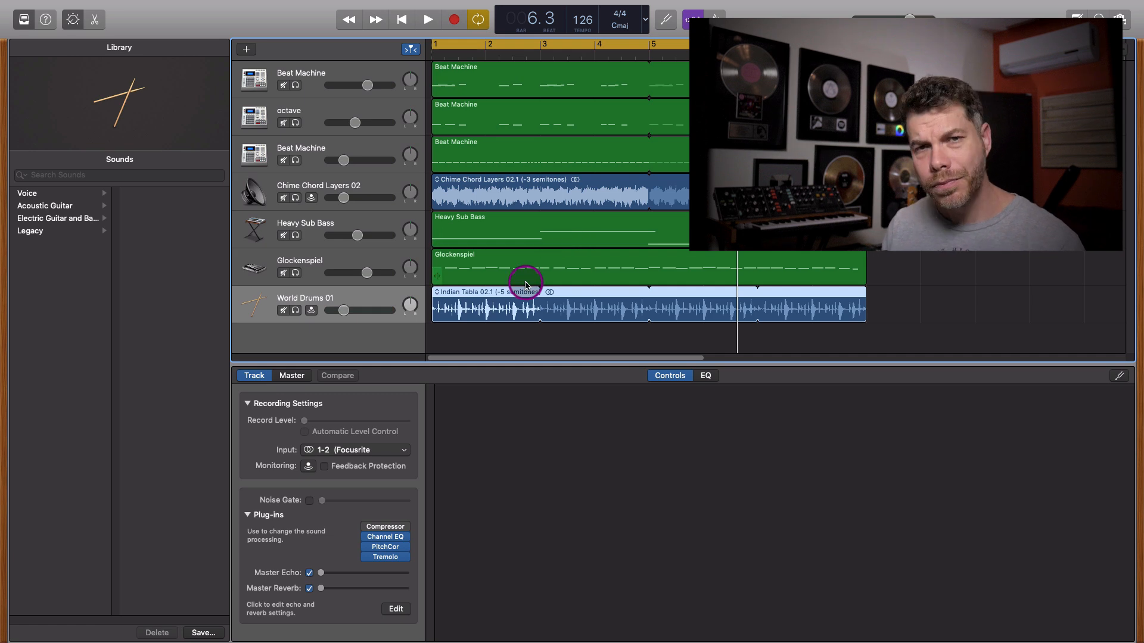
left_click(296, 310)
left_click(459, 291)
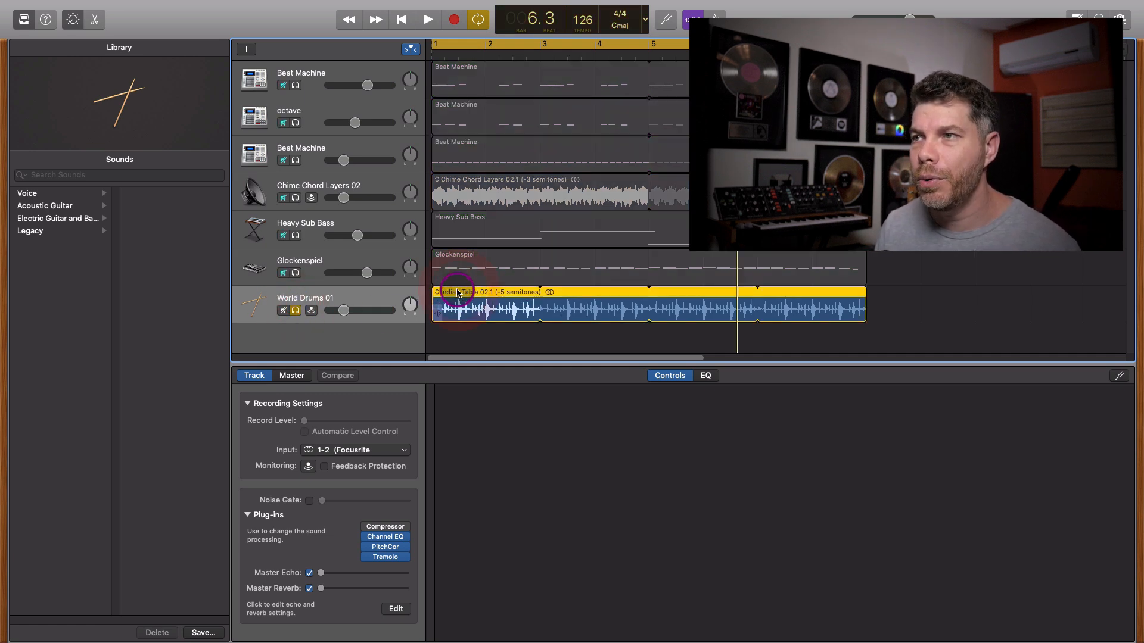
left_click_drag(344, 309, 376, 311)
key("space")
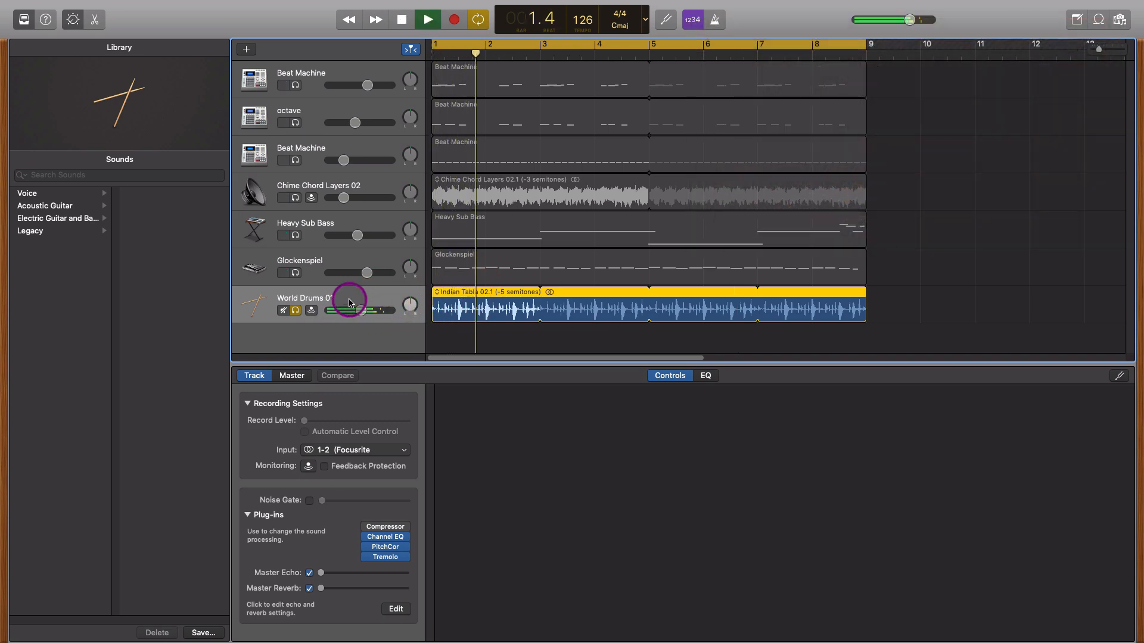
key("space")
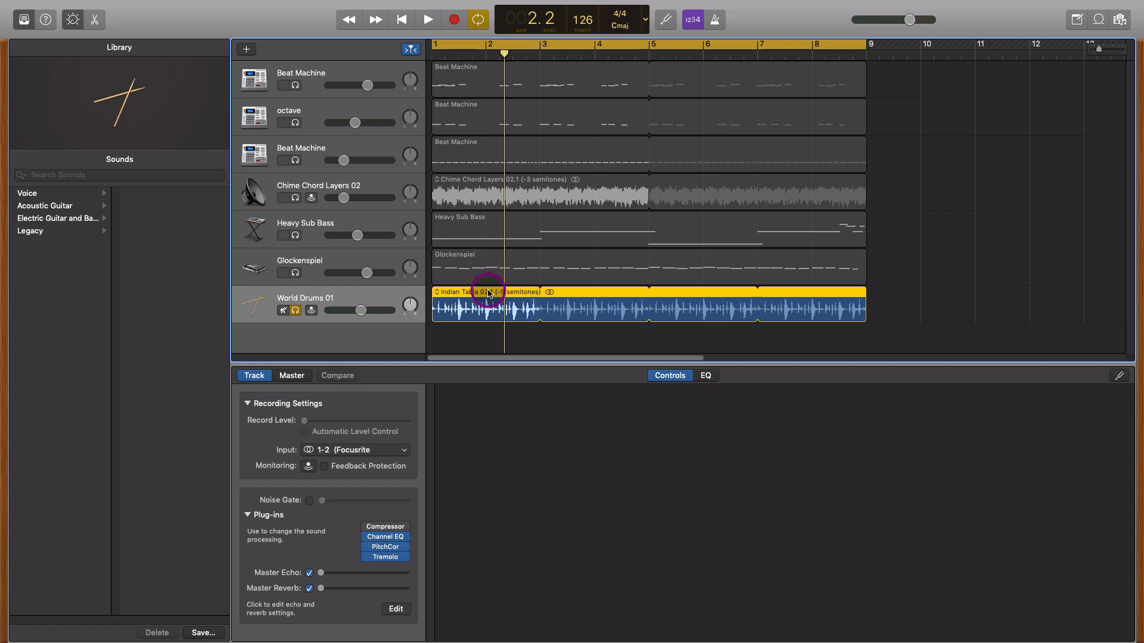
Examine the Indian Tabla region and its track pitch settings in the audio editor during playback, and return to the Smart Controls
double_click(487, 295)
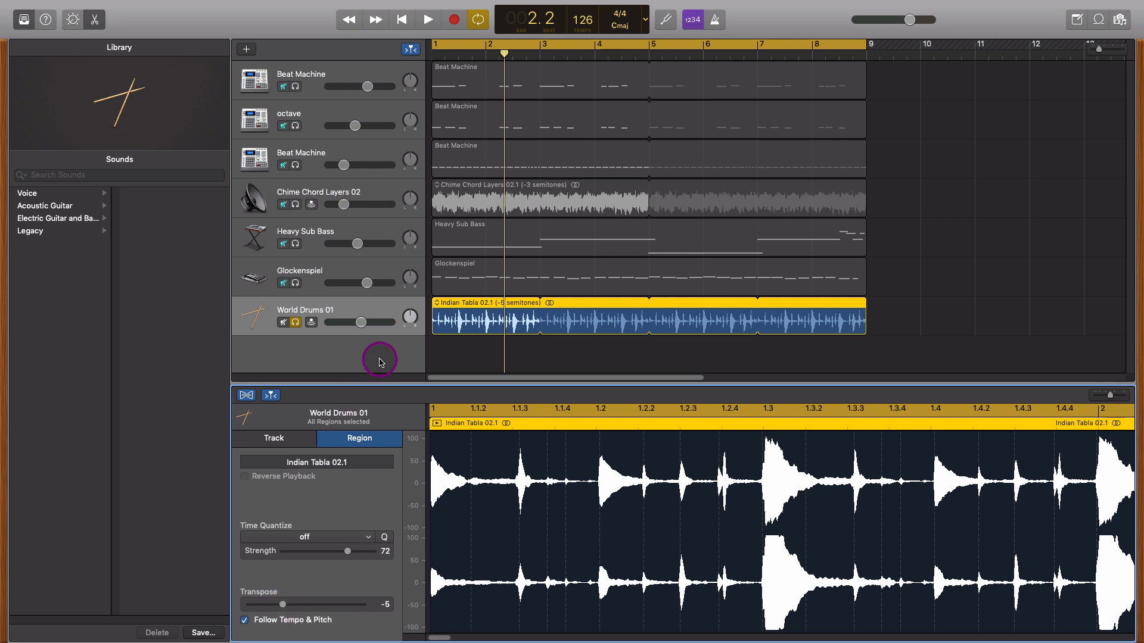
left_click(274, 438)
key("space")
key("space")
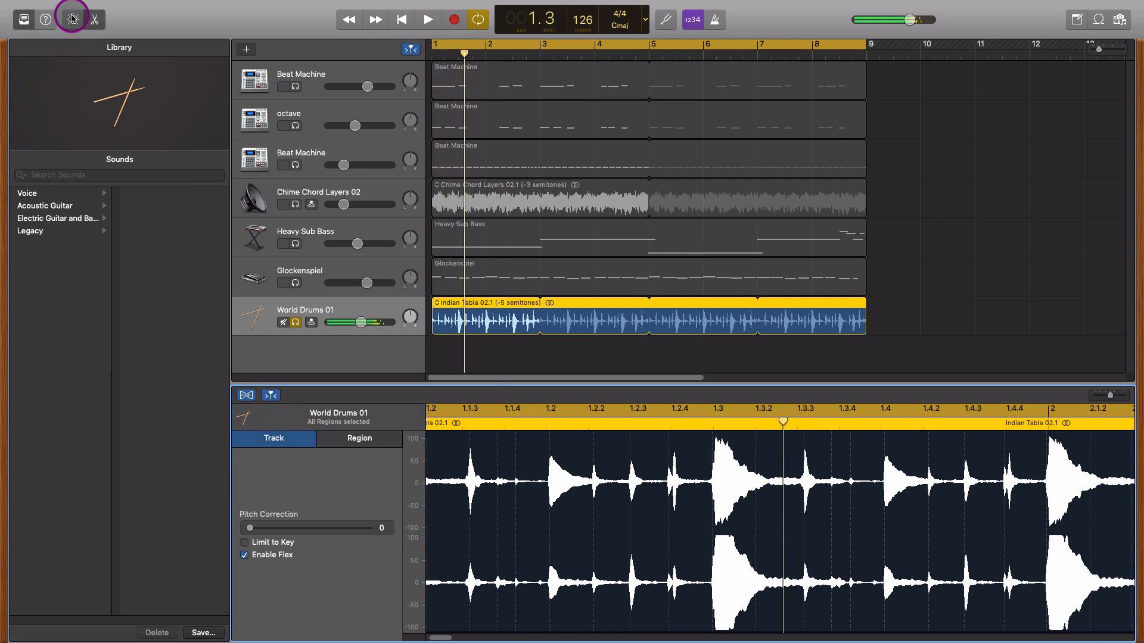
left_click(73, 19)
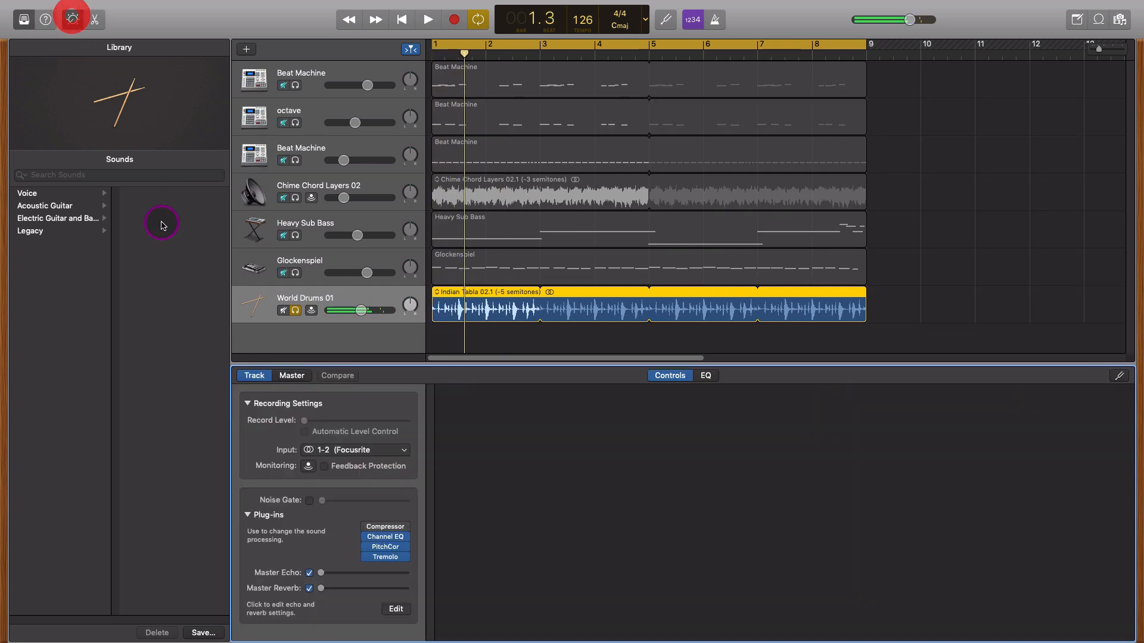
View the World Drums 01 PitchCor plug-in, and set the high-cut frequency in the track's Channel EQ to 5500 Hz
left_click(383, 547)
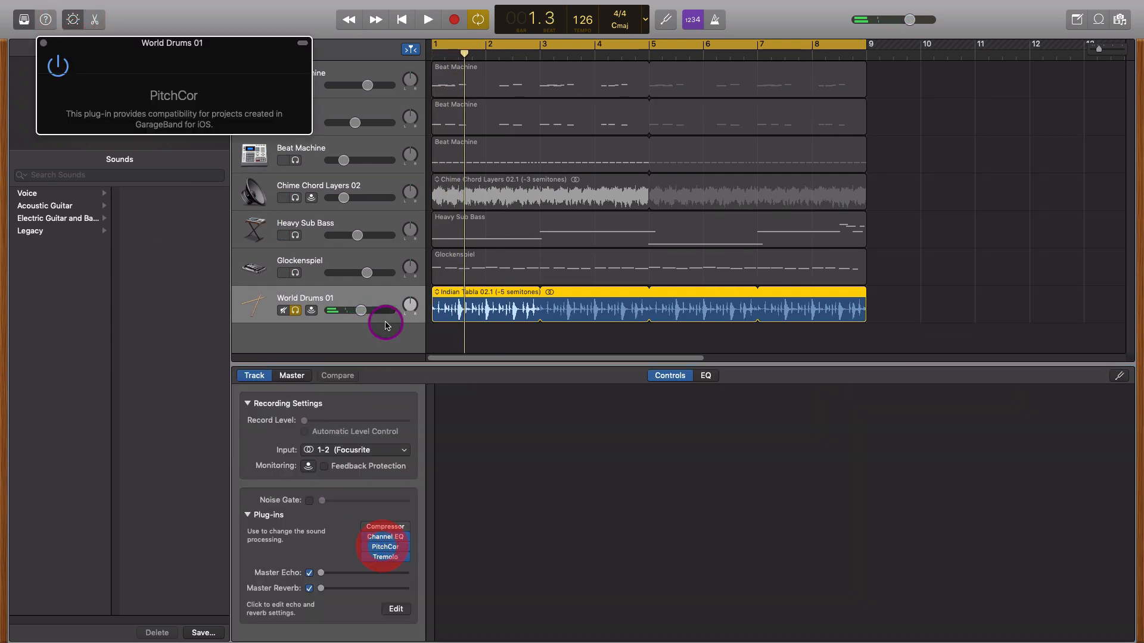
left_click(387, 538)
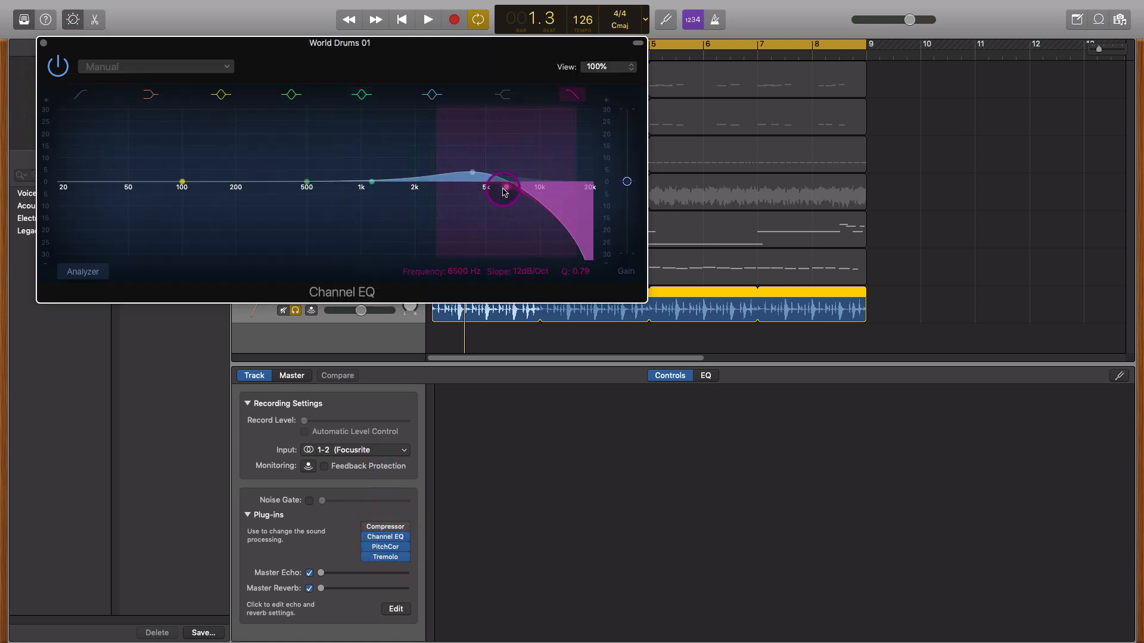
left_click_drag(500, 189, 500, 189)
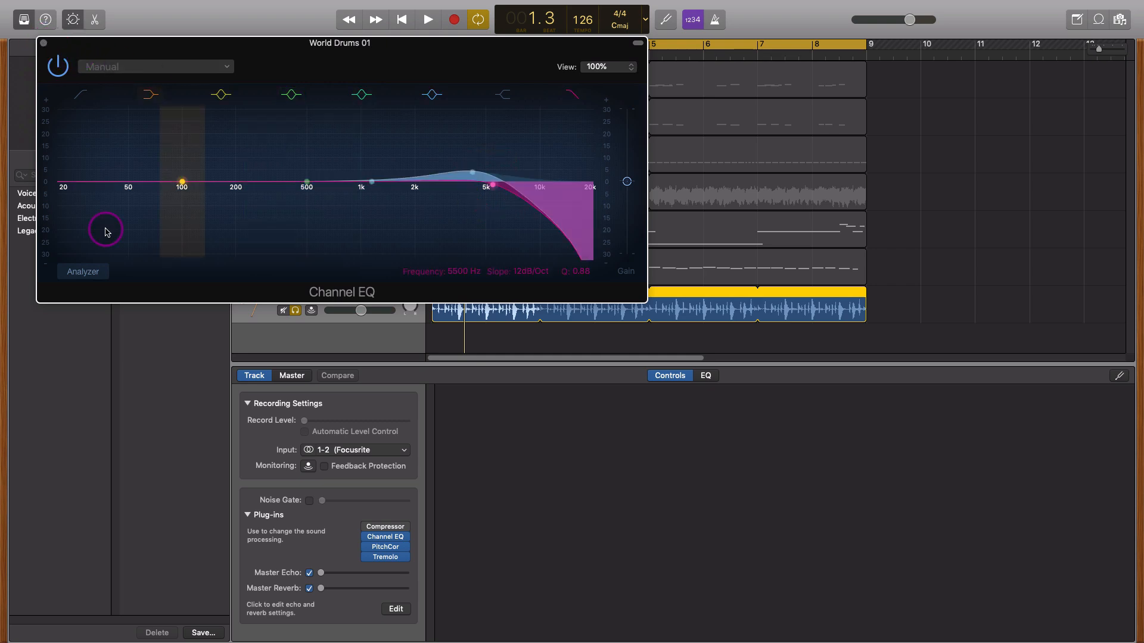
Enable the low-cut filter in the World Drums 01 Channel EQ, roll off the lows below about 150 Hz, and close the plug-in
left_click(79, 93)
left_click_drag(71, 197, 219, 184)
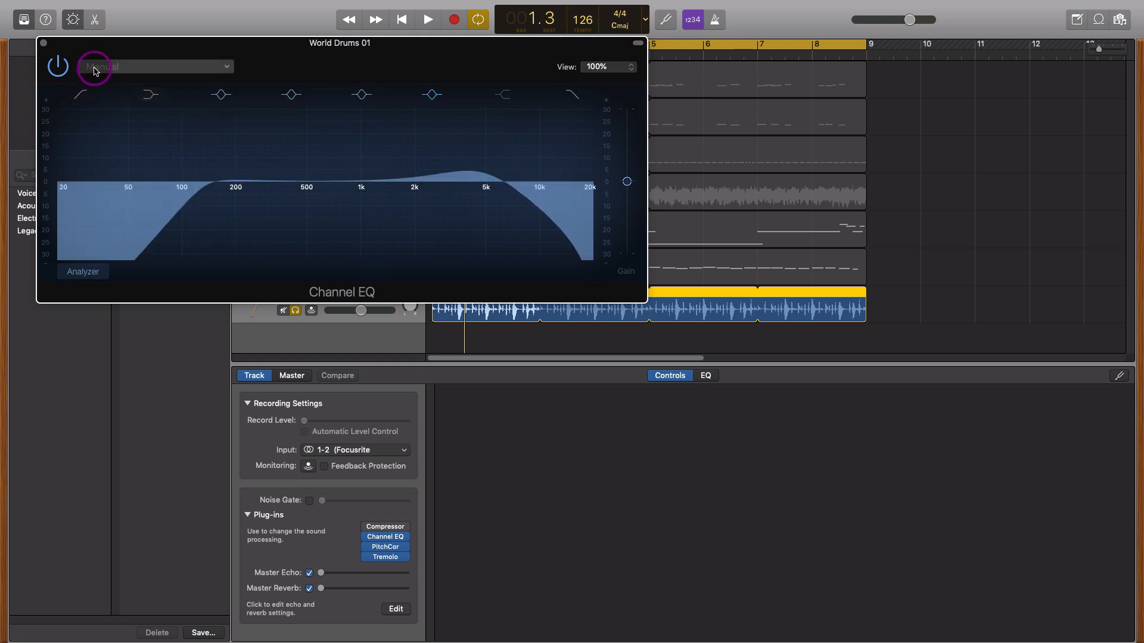
left_click(43, 46)
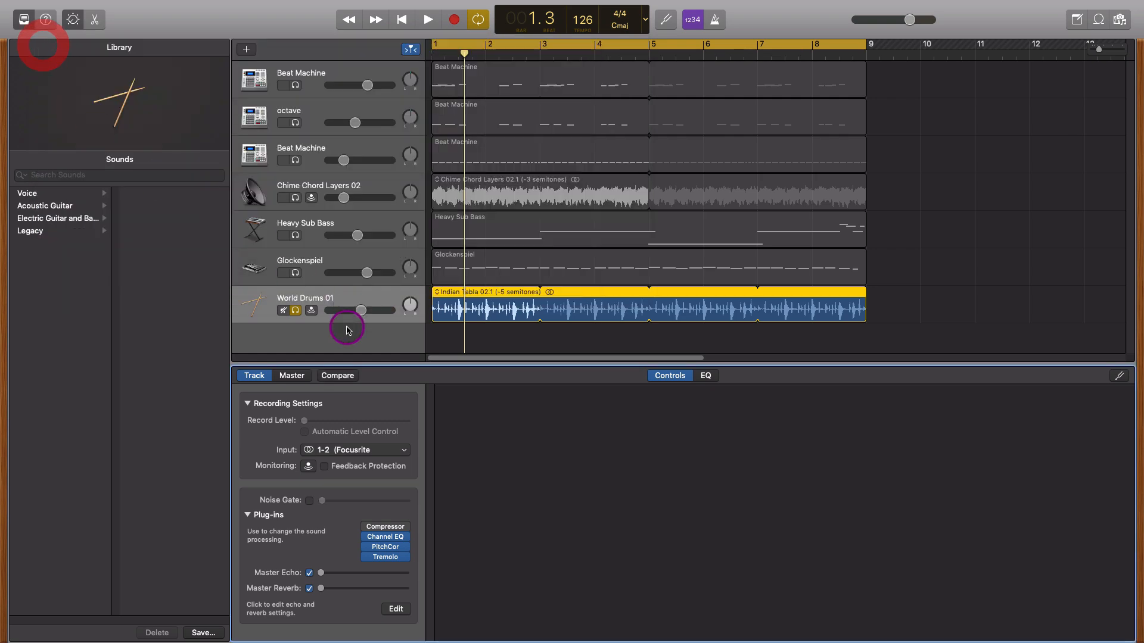
Open the Tremolo plug-in on the World Drums 01 track, audition it, and set its depth to 92%
left_click(385, 558)
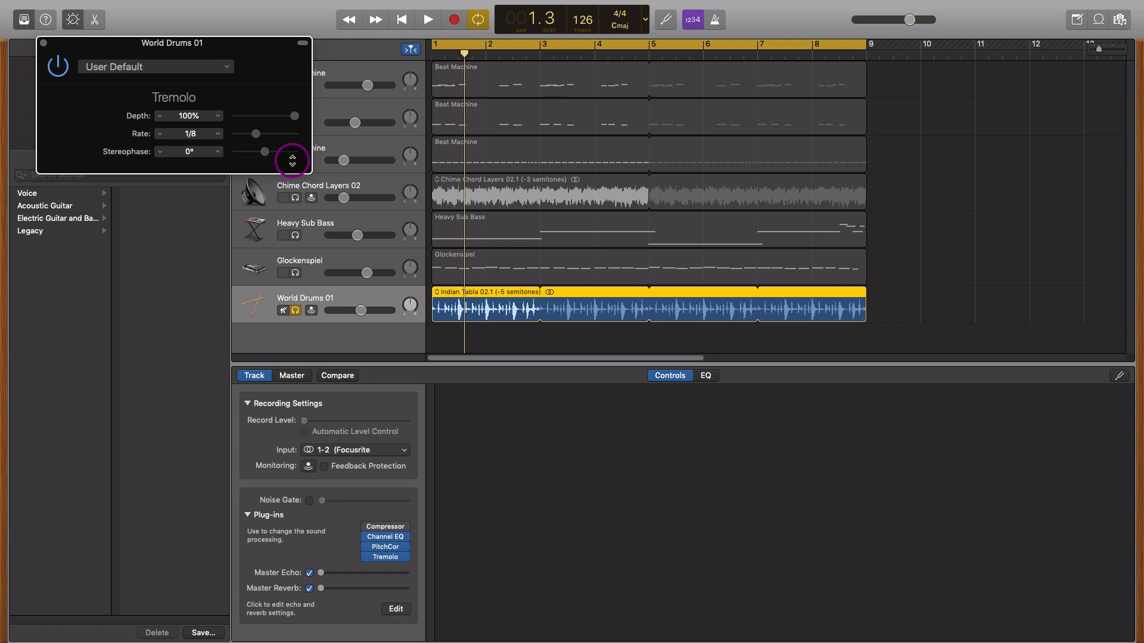
key("space")
mouse_move(293, 117)
left_mouse_down()
mouse_move(215, 119)
mouse_move(290, 116)
left_mouse_up()
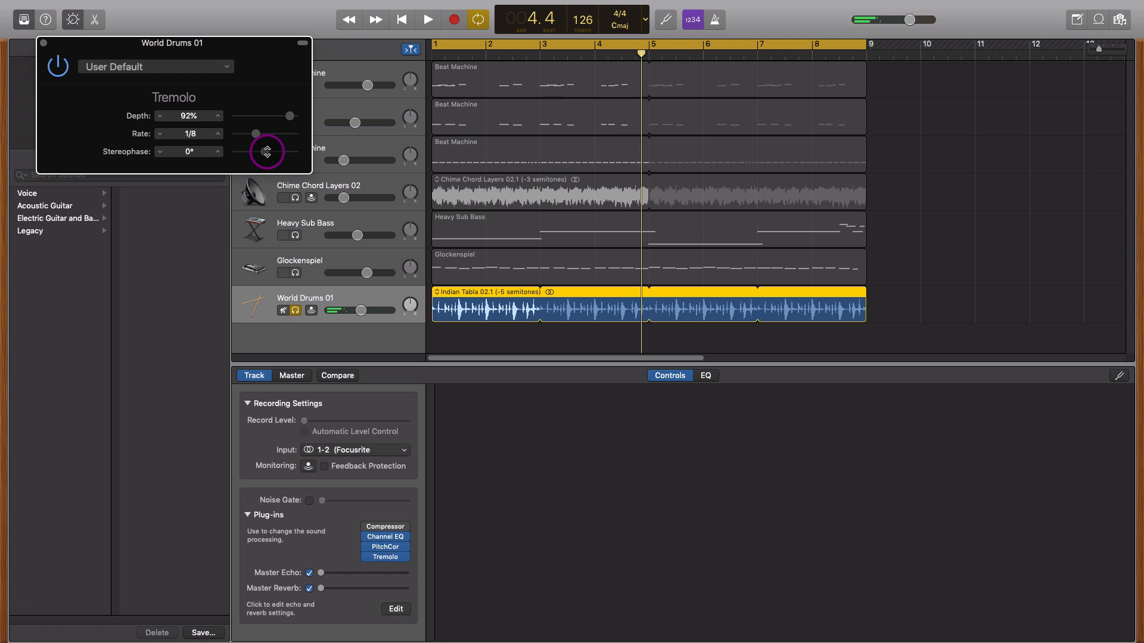
Try a Tremolo stereophase of 180° on the soloed World Drums 01 track, audition it, and reset the stereophase to 0°
left_click_drag(267, 152, 296, 152)
left_click(298, 152)
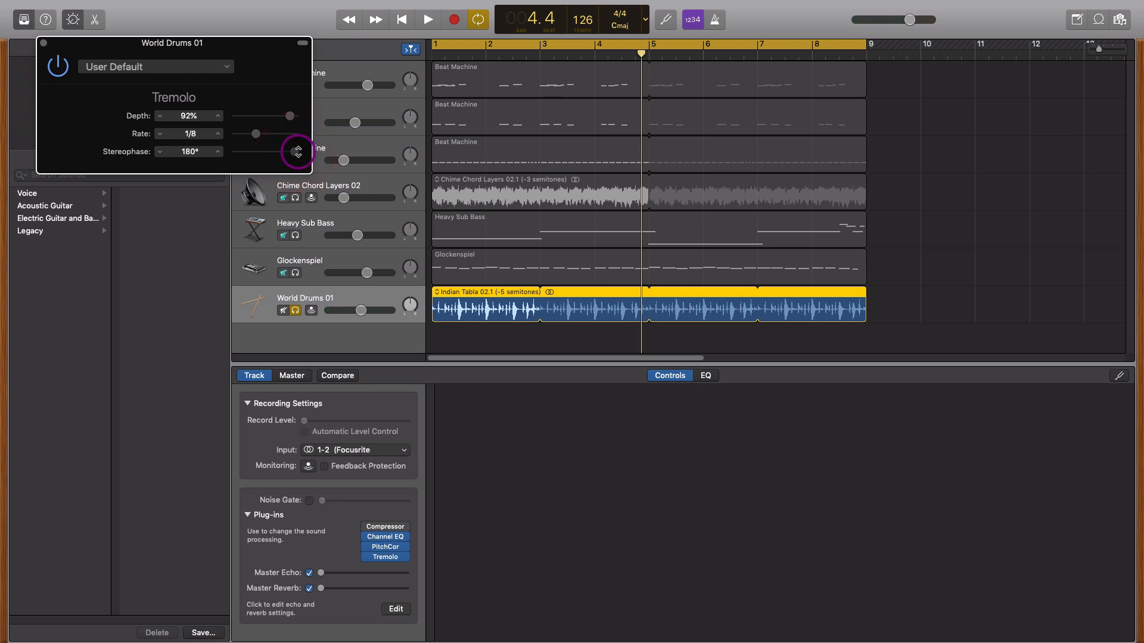
key("space")
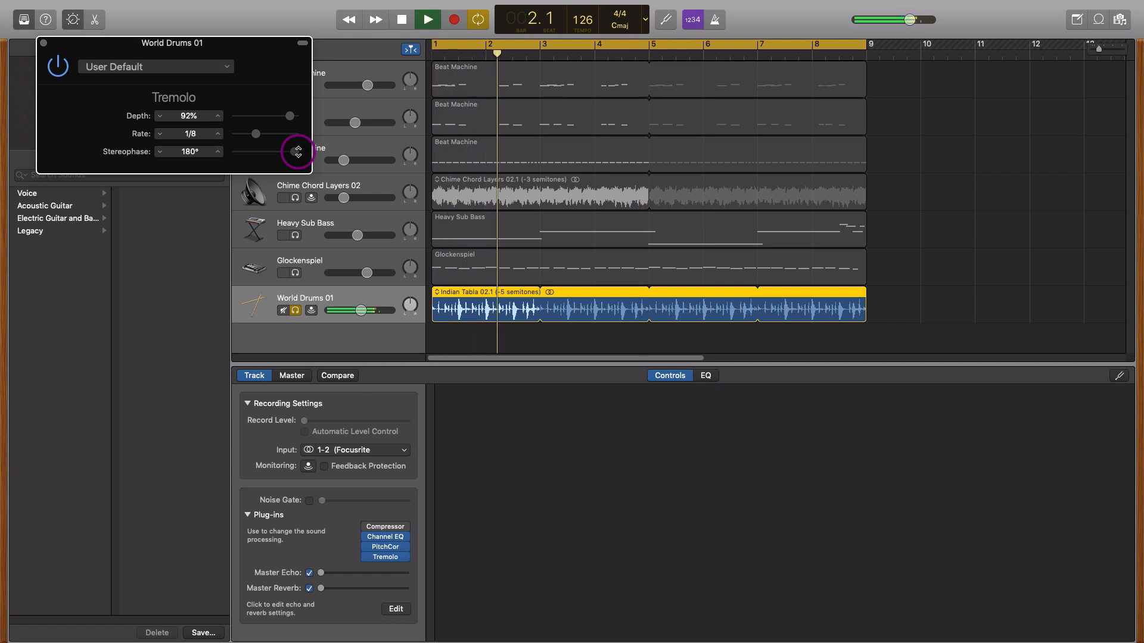
key("space")
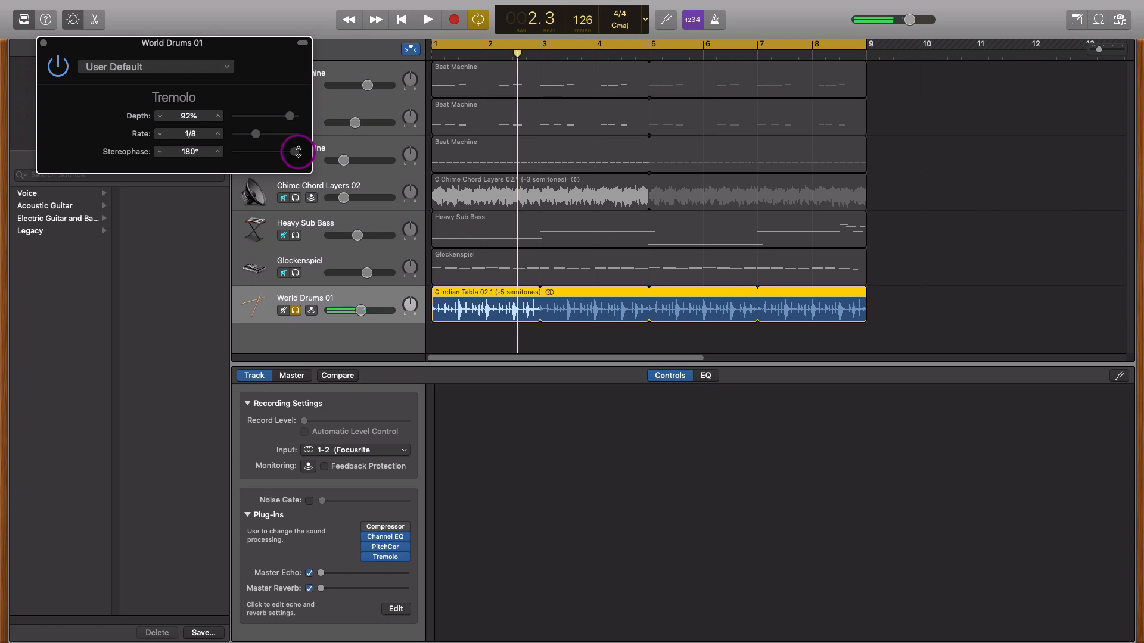
left_click_drag(290, 152, 279, 155)
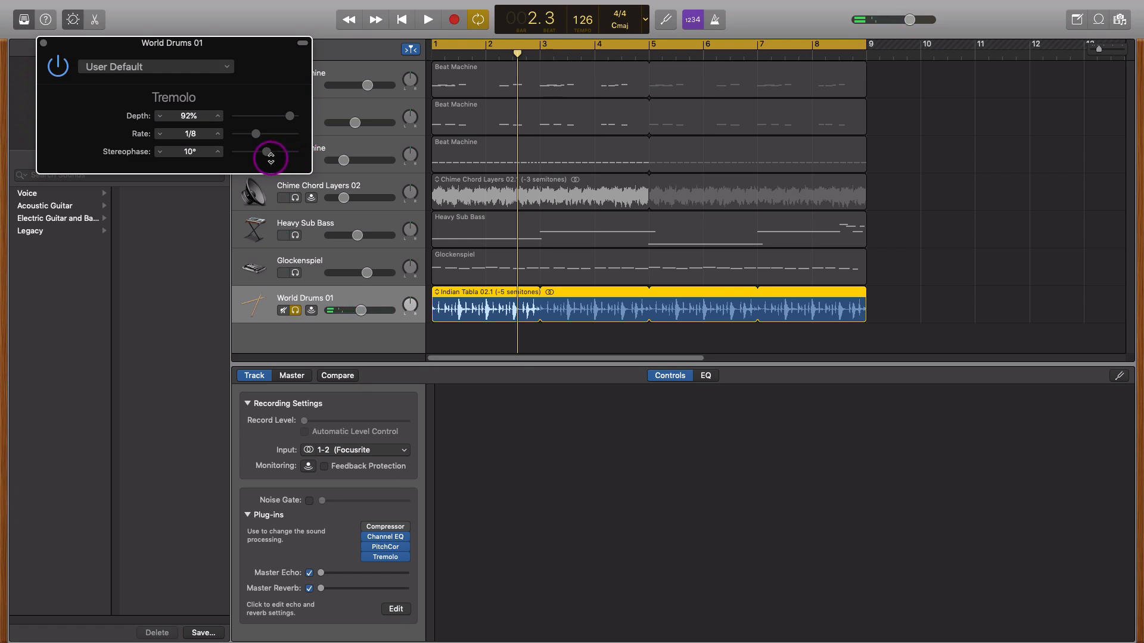
left_click(269, 159)
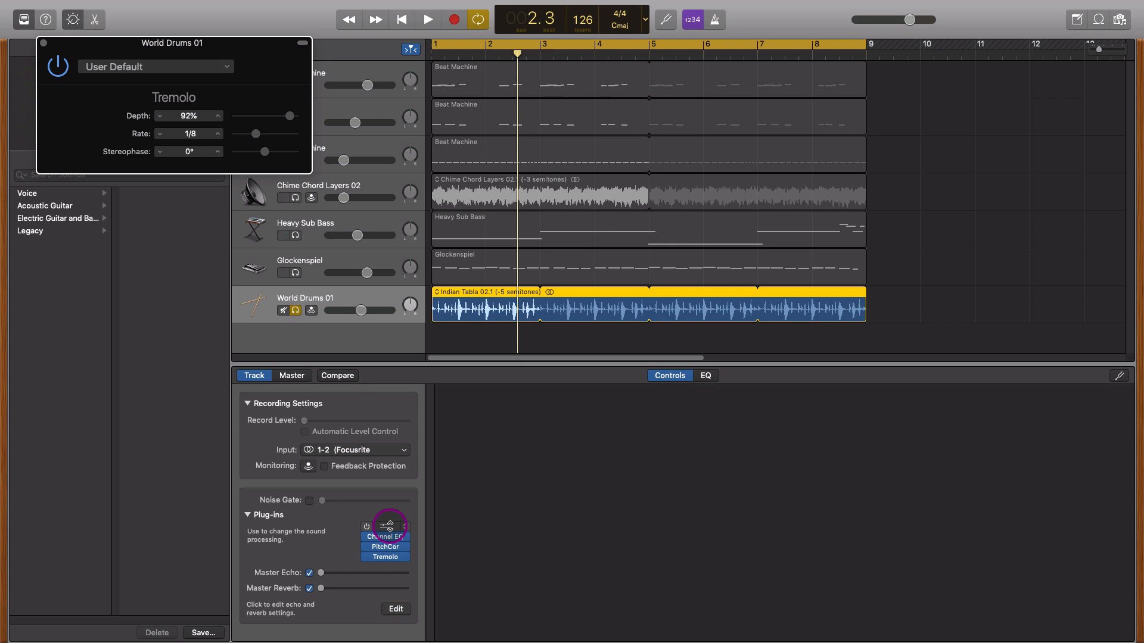
Set the Tremolo rate to 1/4 and audition the soloed World Drums 01 track before and after the change
key("space")
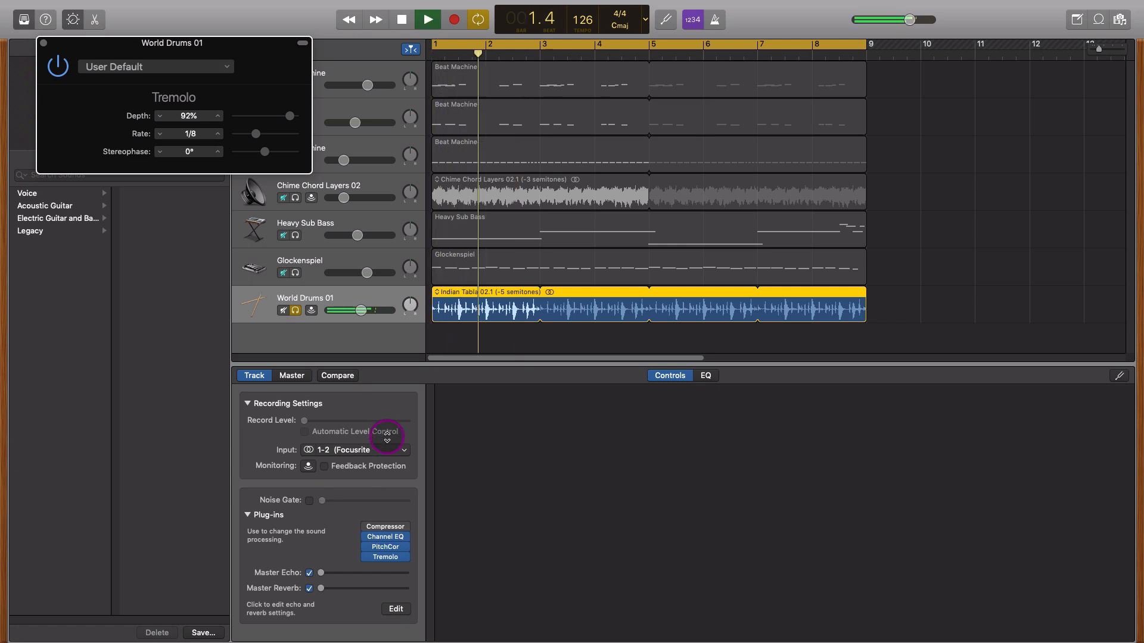
key("space")
left_click_drag(255, 134, 253, 134)
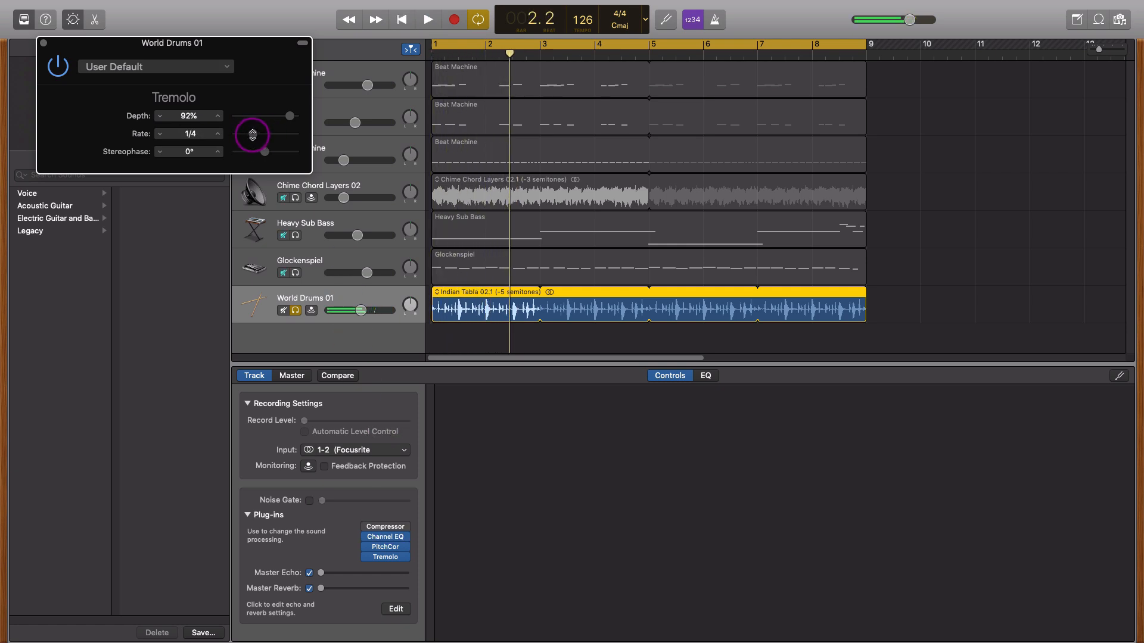
left_click(253, 135)
key("space")
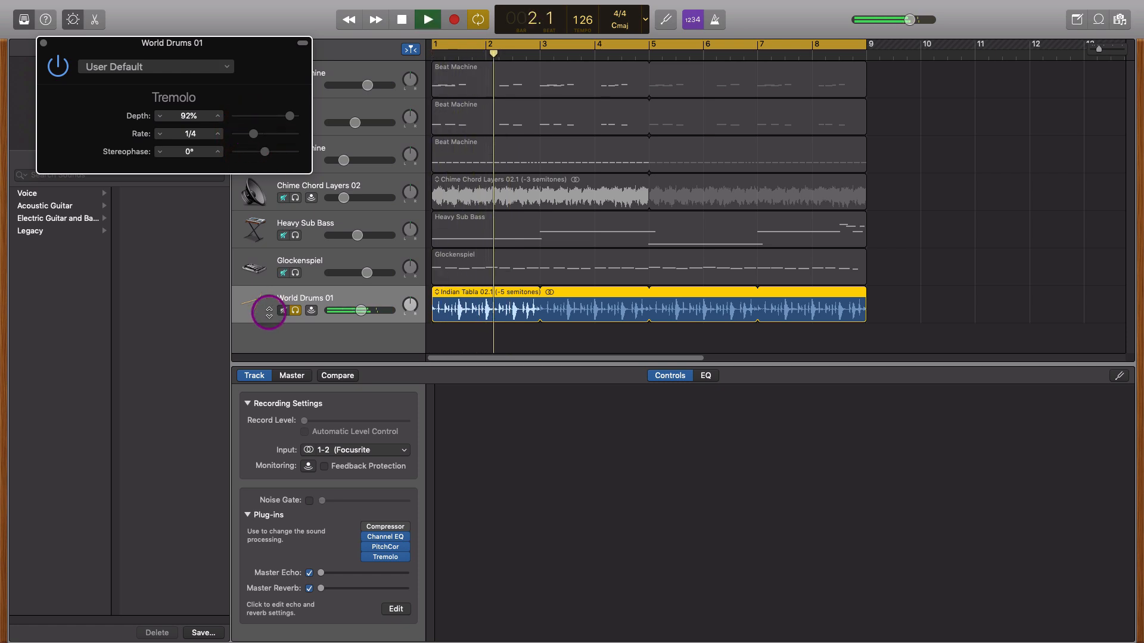
Unsolo the World Drums 01 track, close its Tremolo plug-in, and lower the track volume while the full mix plays
left_click(296, 310)
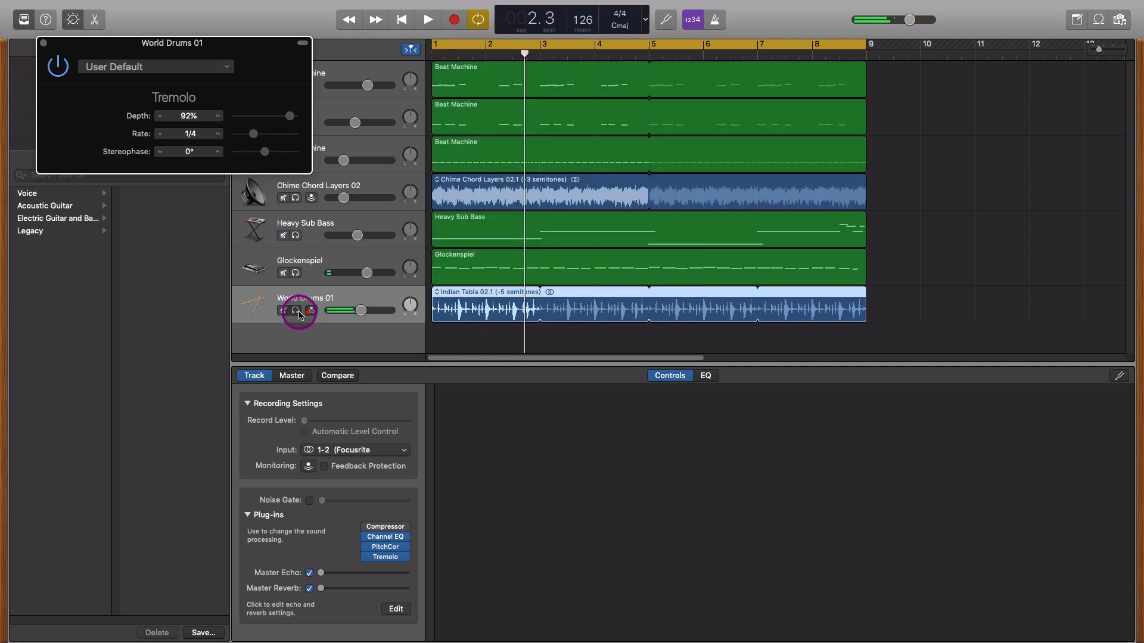
left_click(44, 44)
key("space")
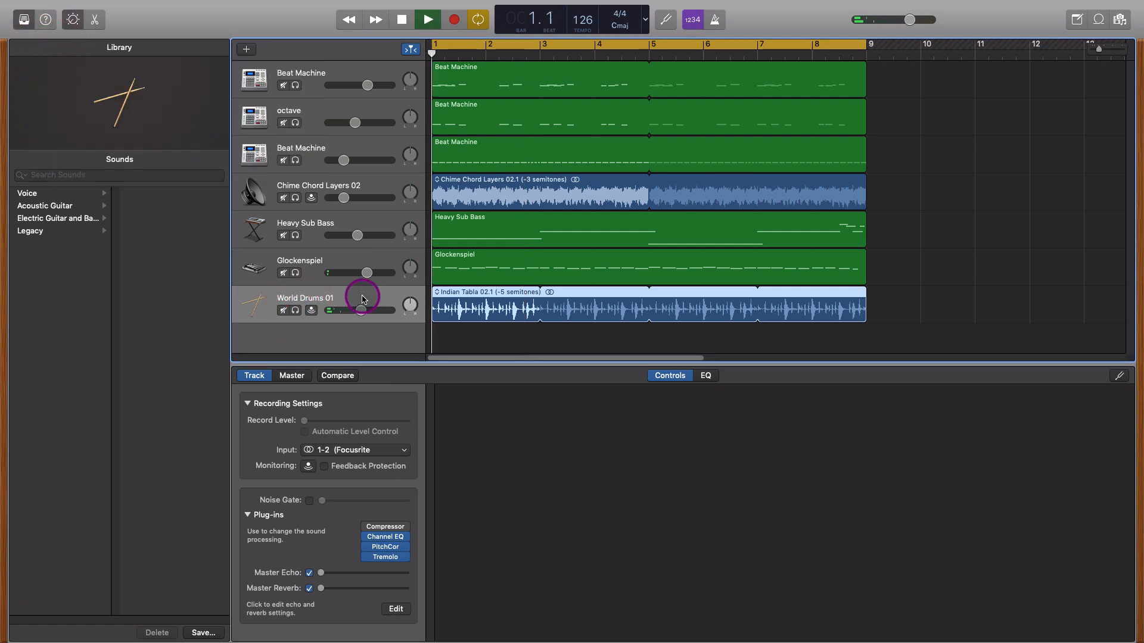
left_click_drag(361, 310, 341, 315)
left_click(349, 309)
left_click(350, 309)
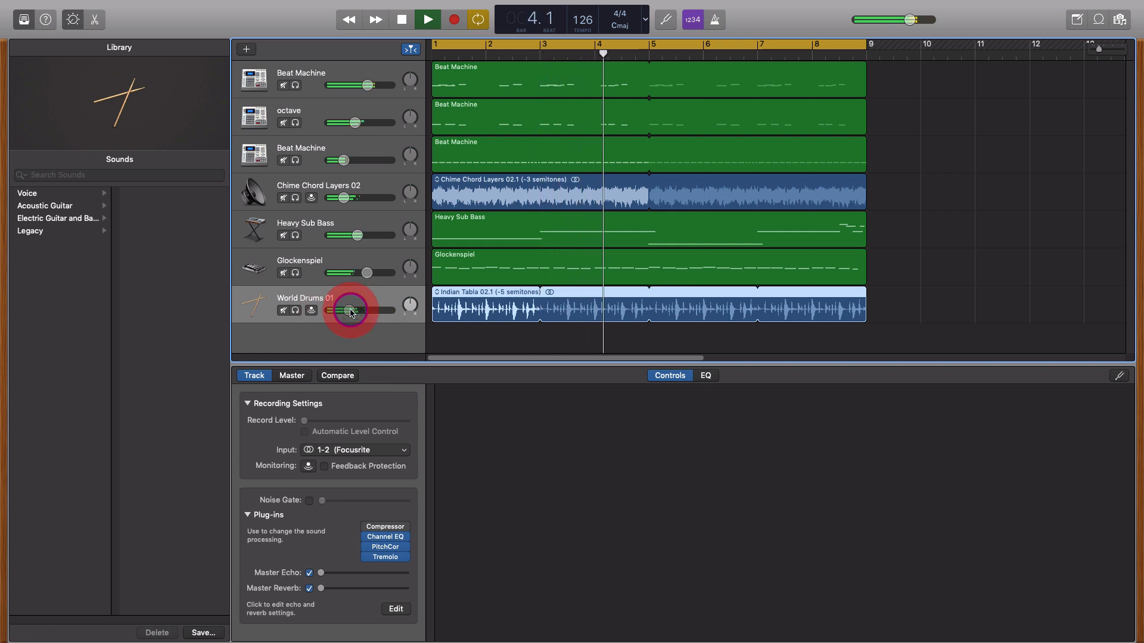
left_click(350, 310)
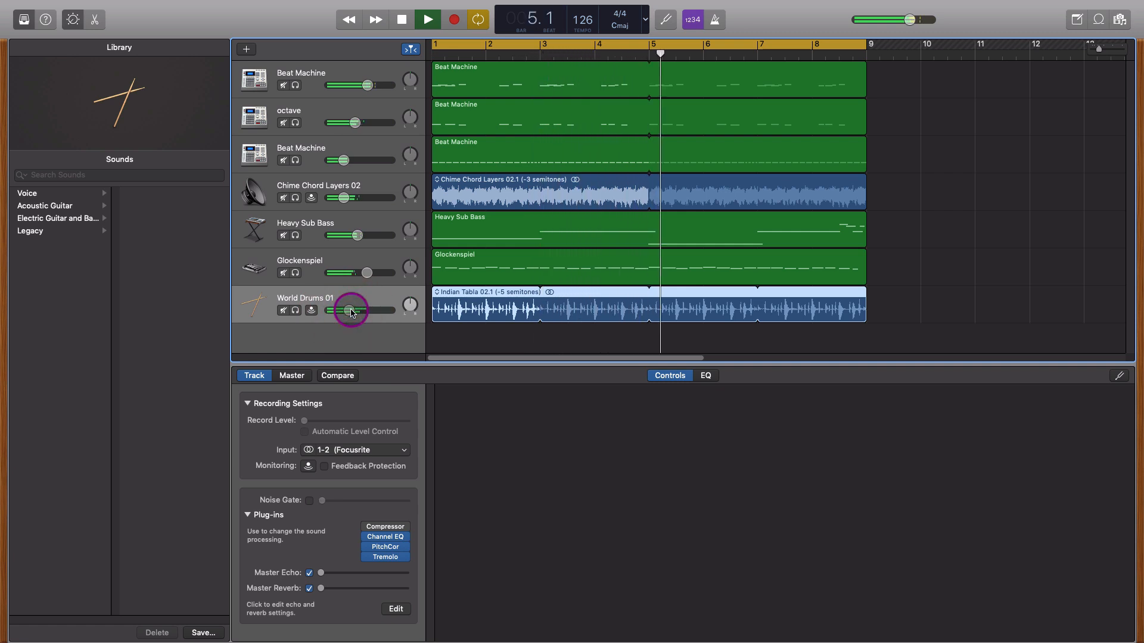
left_click(351, 310)
left_click(351, 310)
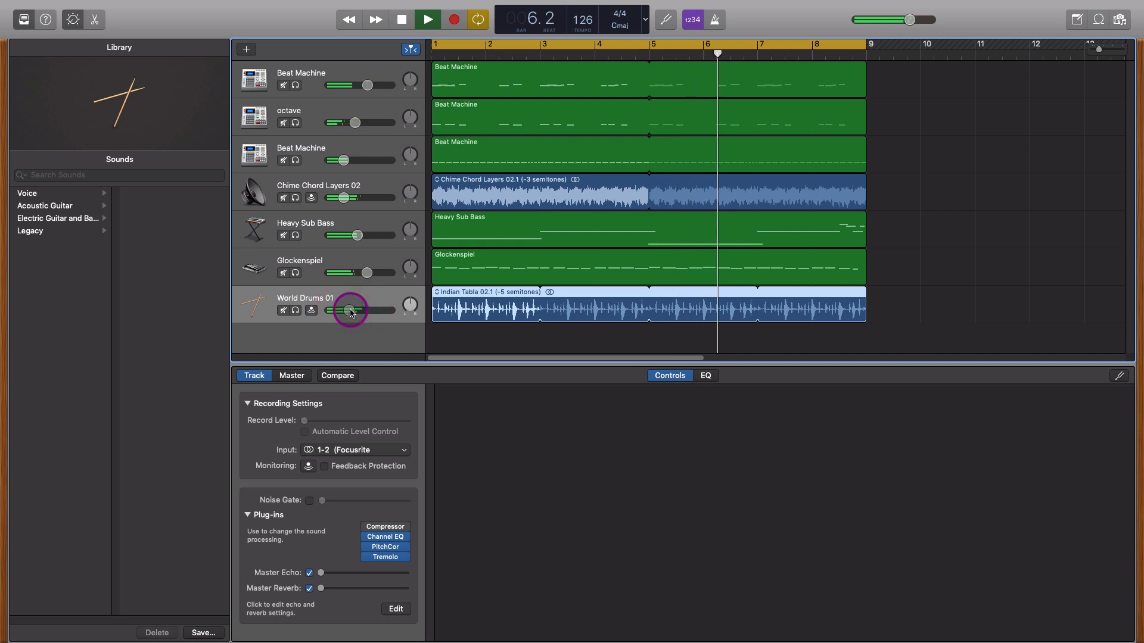
left_click(351, 310)
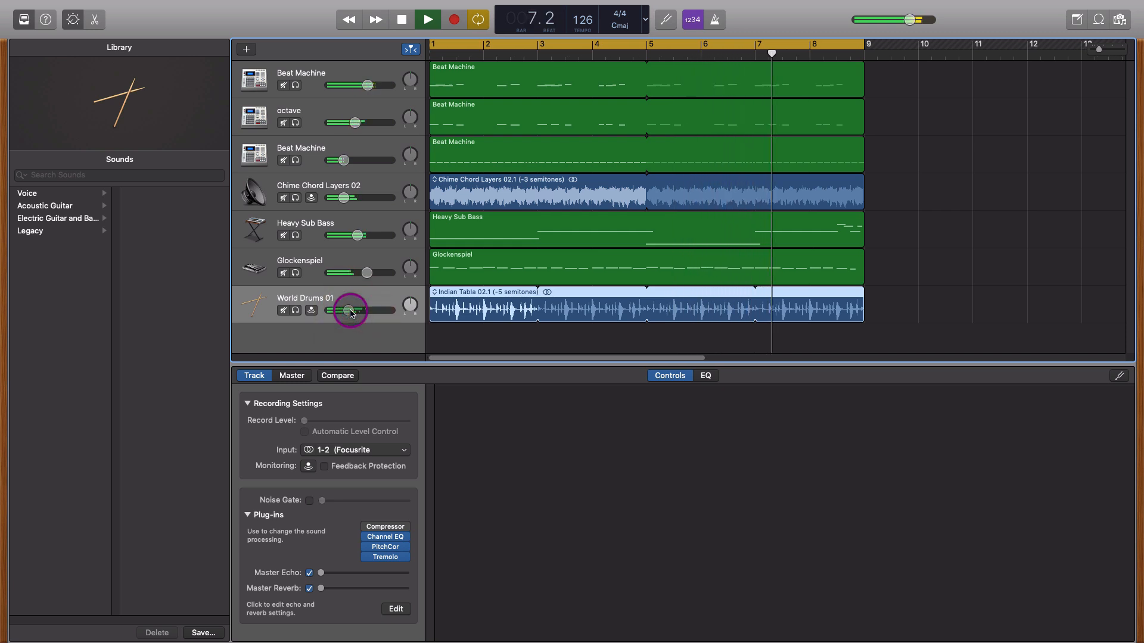
left_click_drag(350, 311, 347, 312)
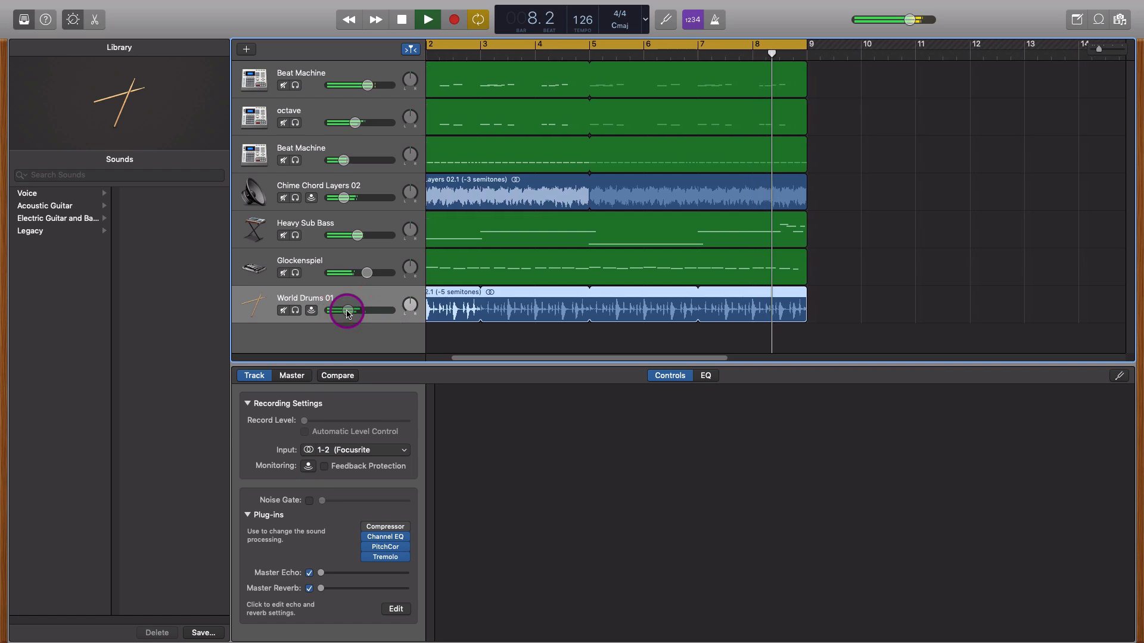
key("space")
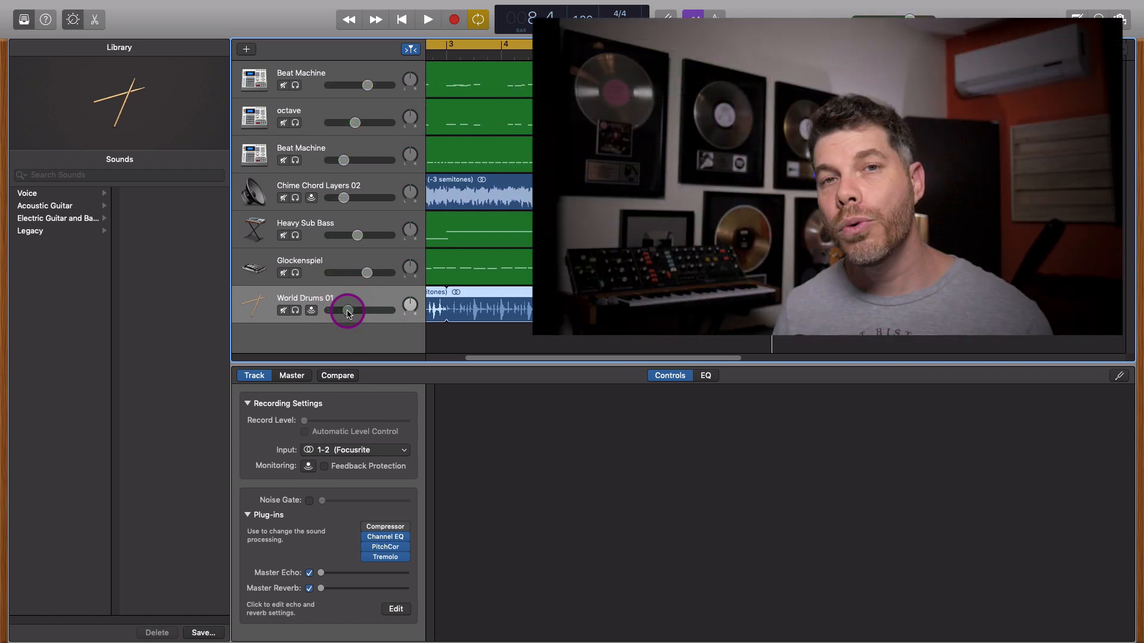